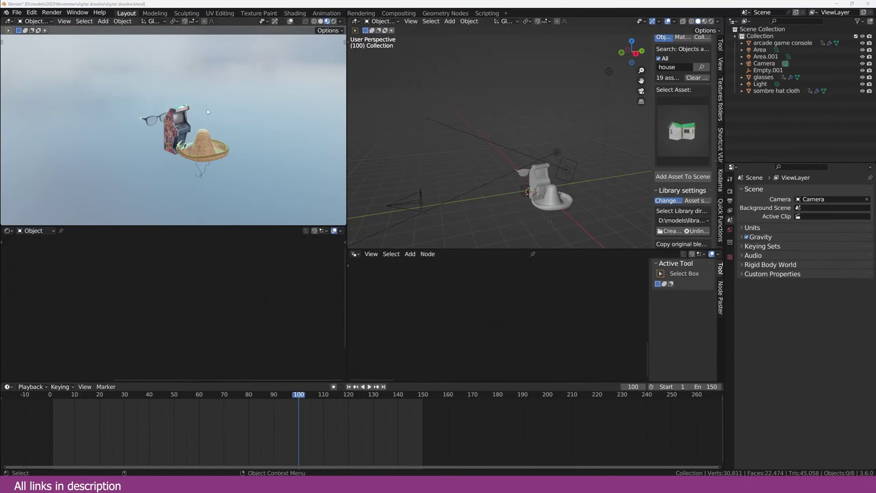
Step: Play the timeline from the start to preview the dissolve animation on the arcade console, sombrero and glasses
middle_drag(222, 128, 91, 117)
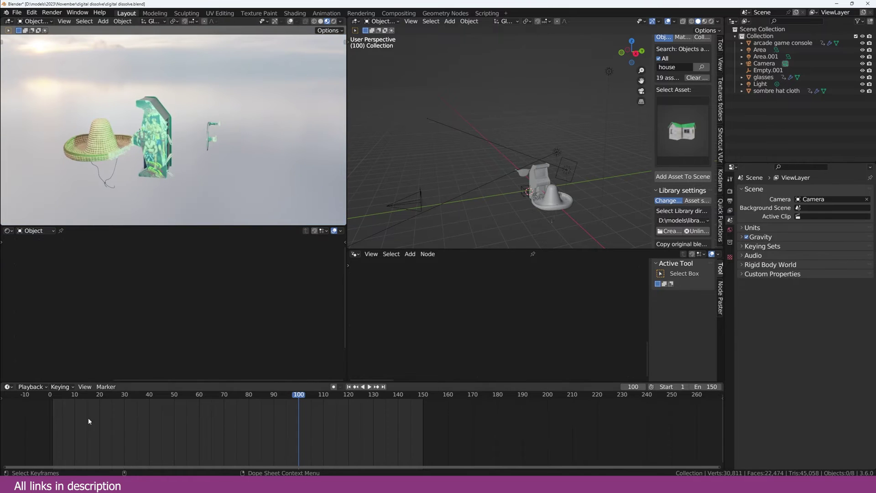
click(50, 395)
key(space)
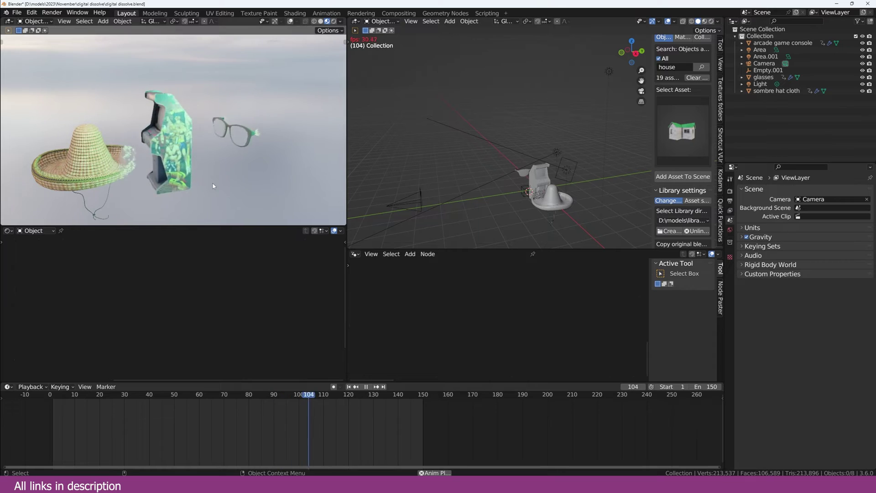
key(space)
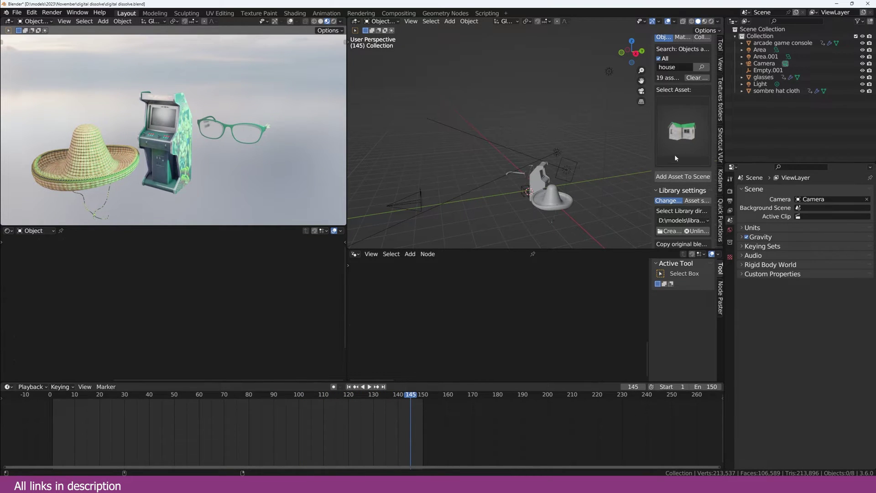
Step: Add the anime house asset to the scene beside the other objects and rotate it about 88° around Z
click(688, 178)
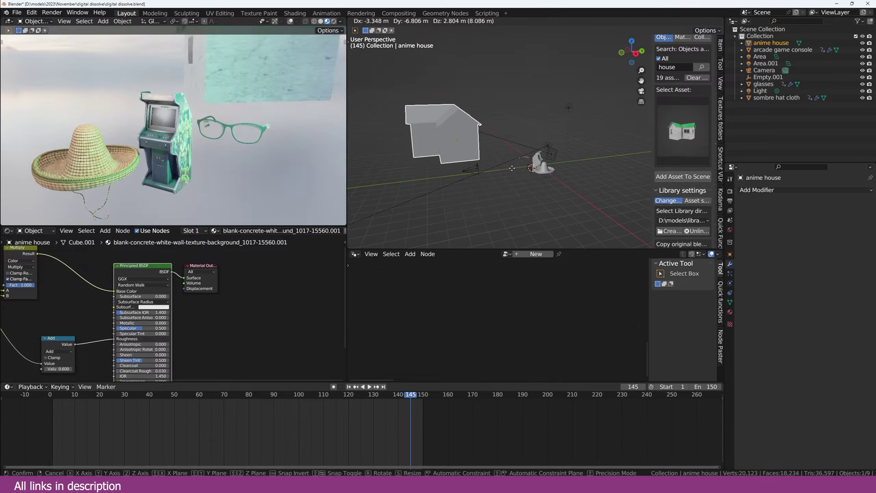
middle_drag(521, 179, 565, 182)
key(r)
key(z)
click(485, 95)
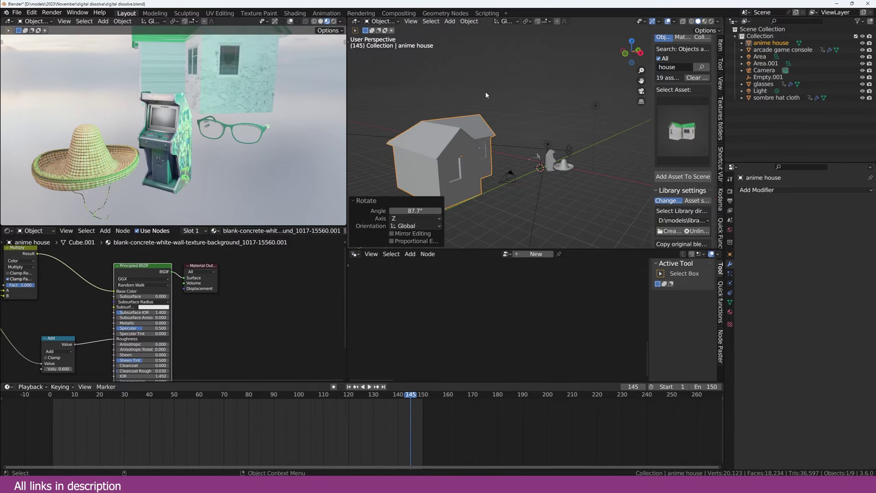
Step: Copy the arcade game console's geometry nodes modifier to the anime house and preview its dissolve animation
scroll(173, 130, down, 4)
key(ctrl+l)
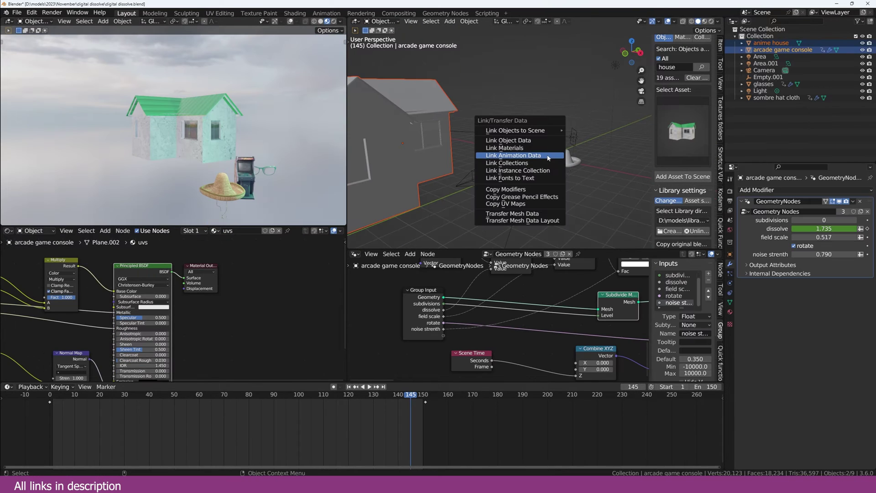
click(526, 189)
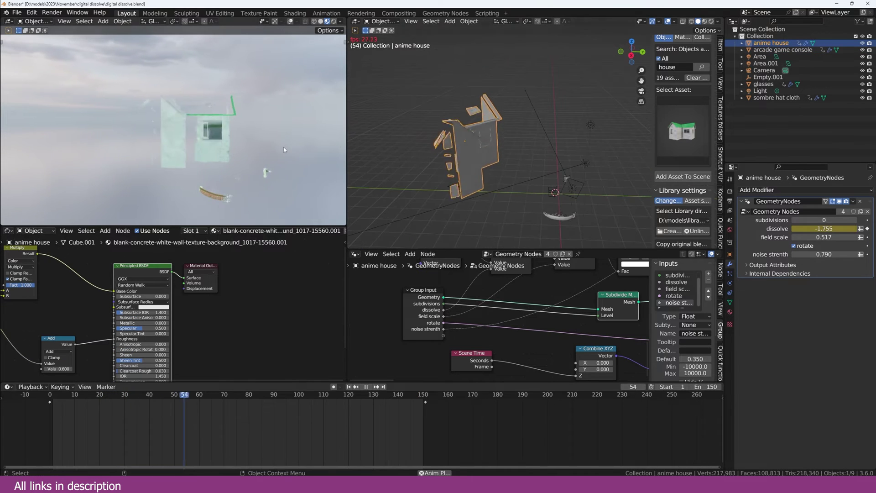
key(space)
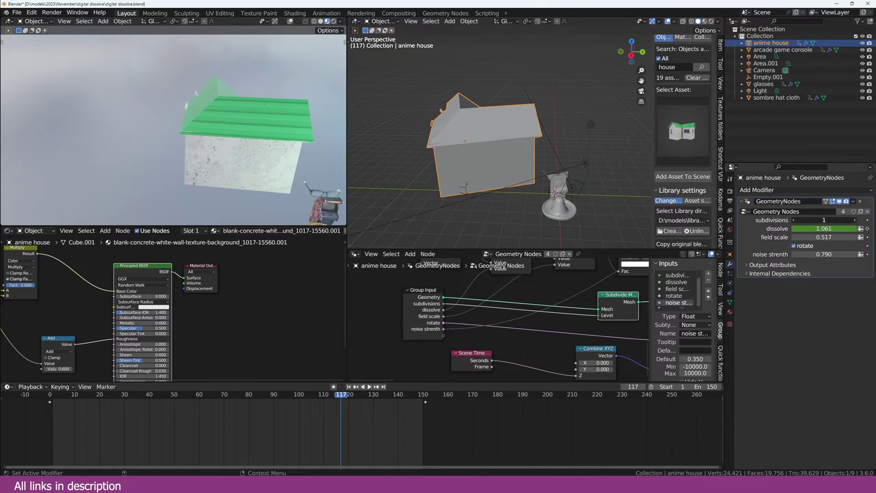
Step: Set the anime house modifier's subdivisions to 3 and field scale to 0.167, replaying the dissolve animation to compare
key(shift+Left)
key(space)
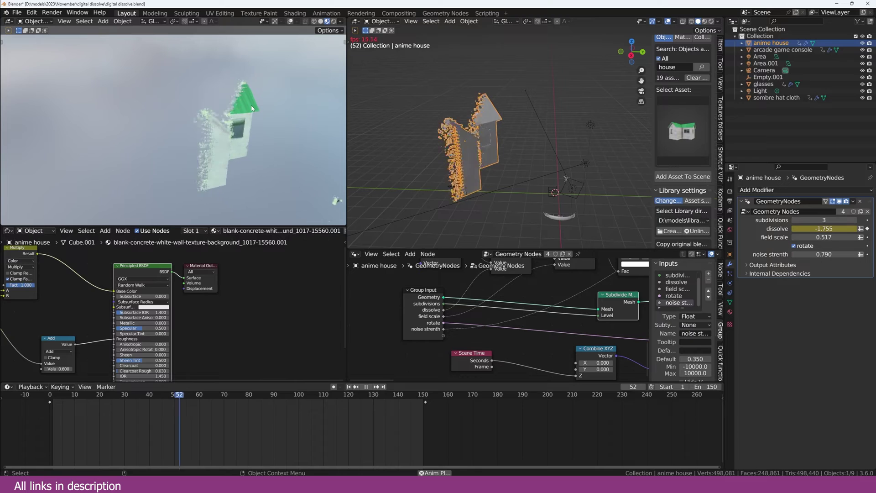
key(space)
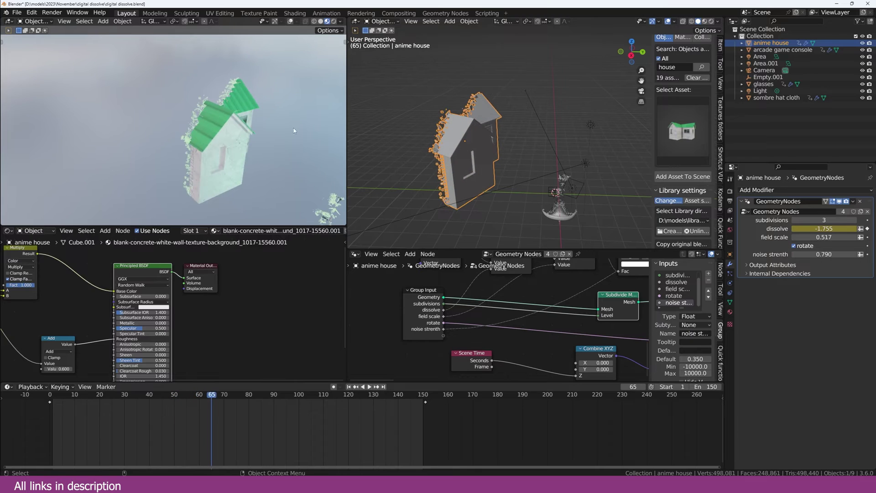
key(space)
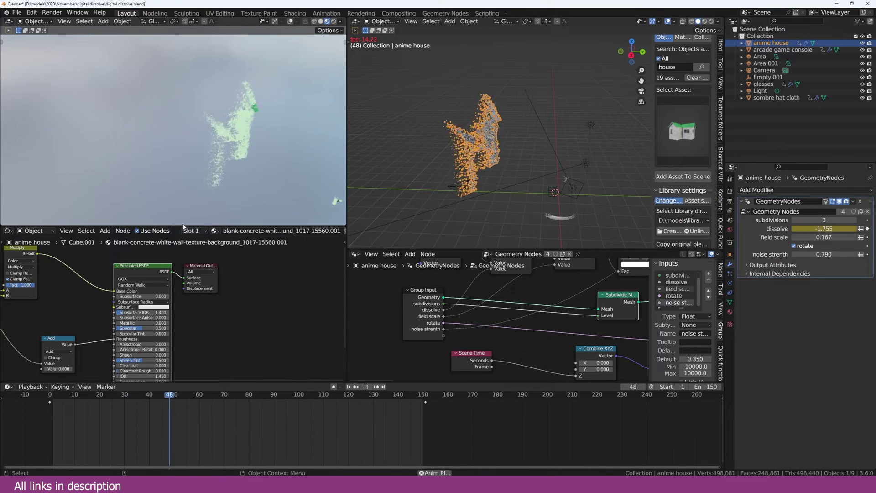
key(space)
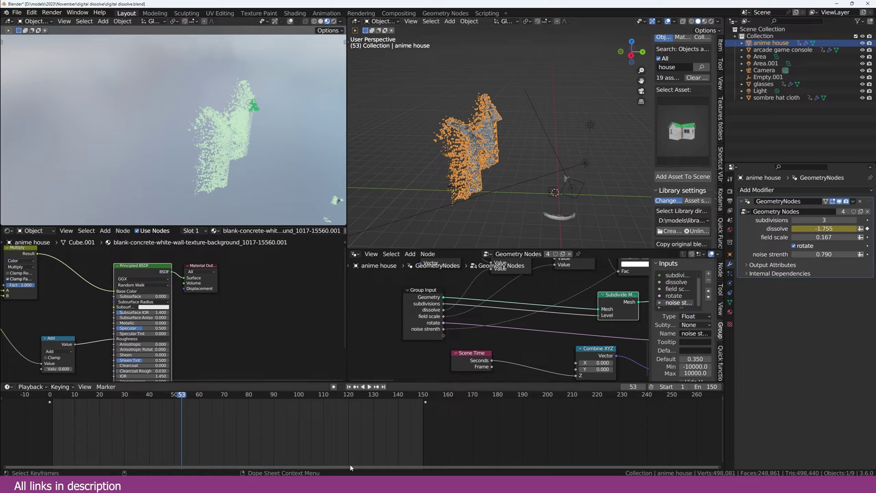
Step: Switch to the other Blender window containing the glasses model and display the glasses' modifiers
mouse_move(345, 483)
click(382, 449)
middle_drag(567, 171, 501, 162)
click(730, 264)
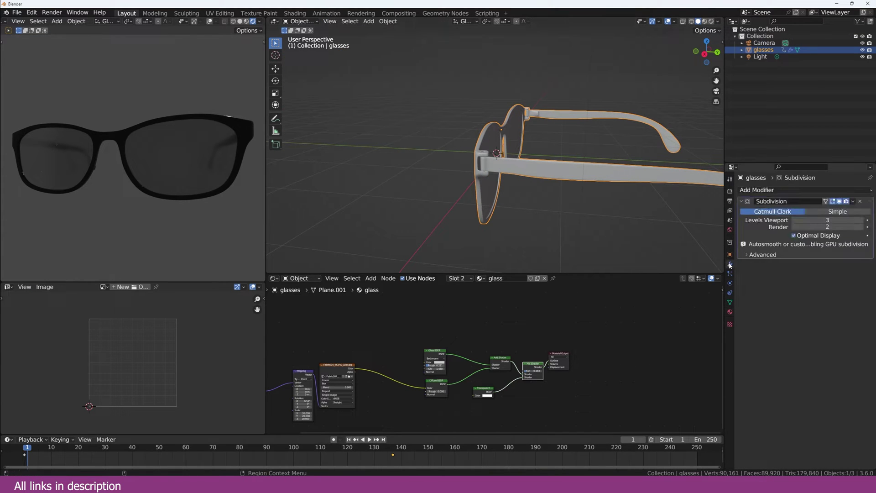
Step: Change the shader editor area to the Geometry Node Editor and create a new node tree for the glasses
click(272, 278)
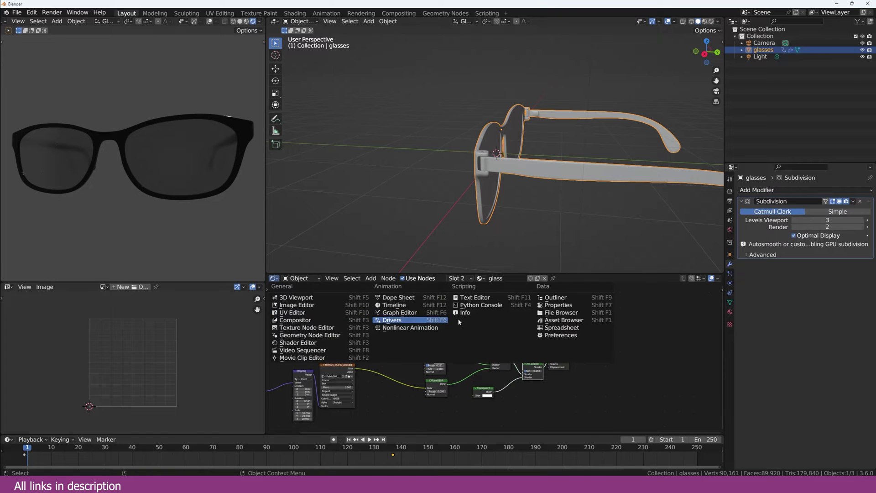
click(304, 336)
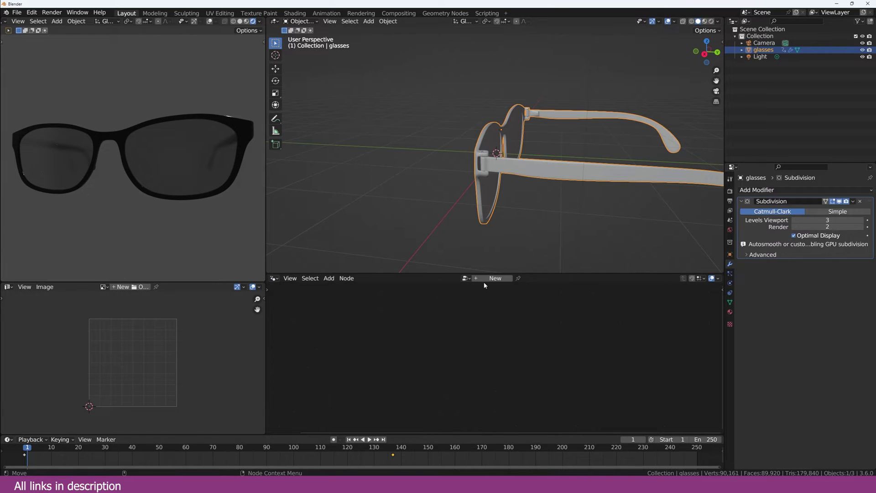
click(484, 279)
middle_drag(462, 339, 435, 319)
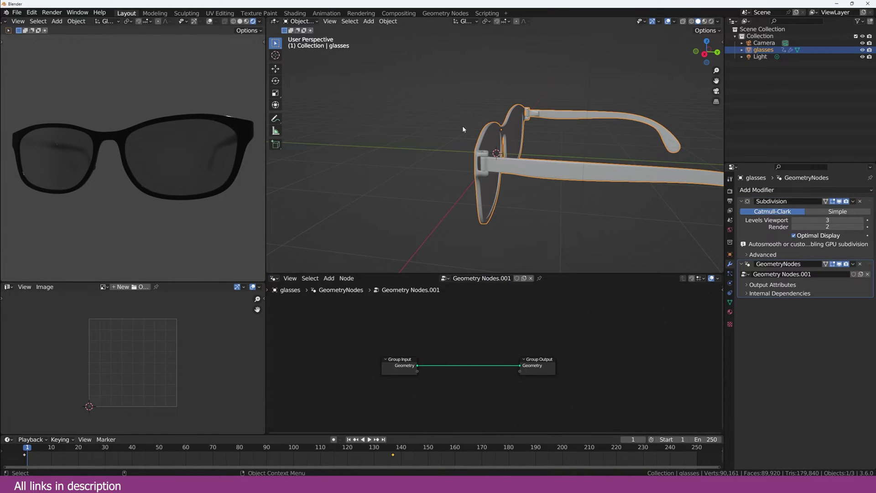
Step: Show the wireframe over the glasses and turn off Optimal Display in the Subdivision modifier
scroll(462, 127, up, 3)
middle_drag(462, 127, 445, 143)
scroll(539, 121, down, 3)
key(q)
click(535, 119)
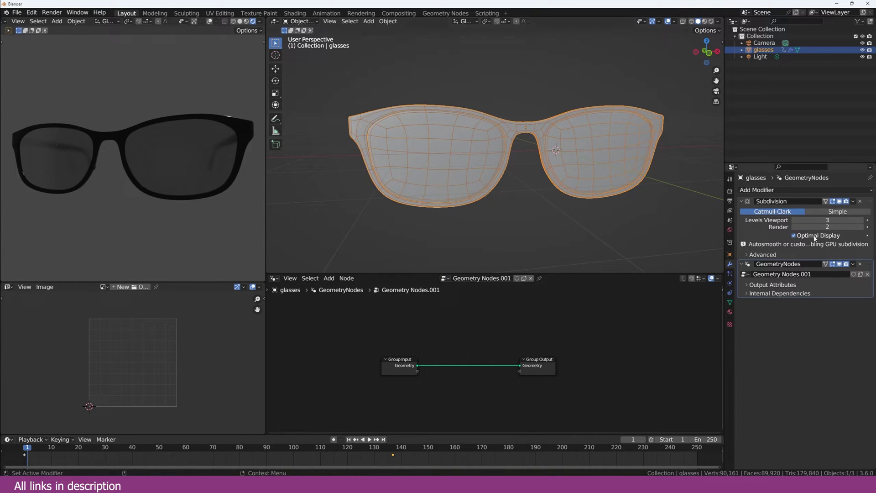
click(794, 235)
scroll(522, 174, up, 5)
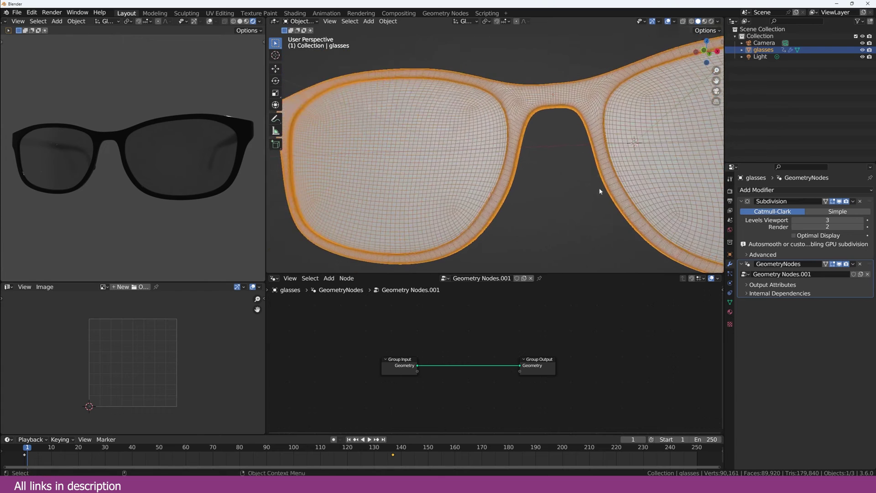
Step: Remove the glasses' Subdivision modifier and move the Group Input node away from Group Output to make room between them
click(861, 201)
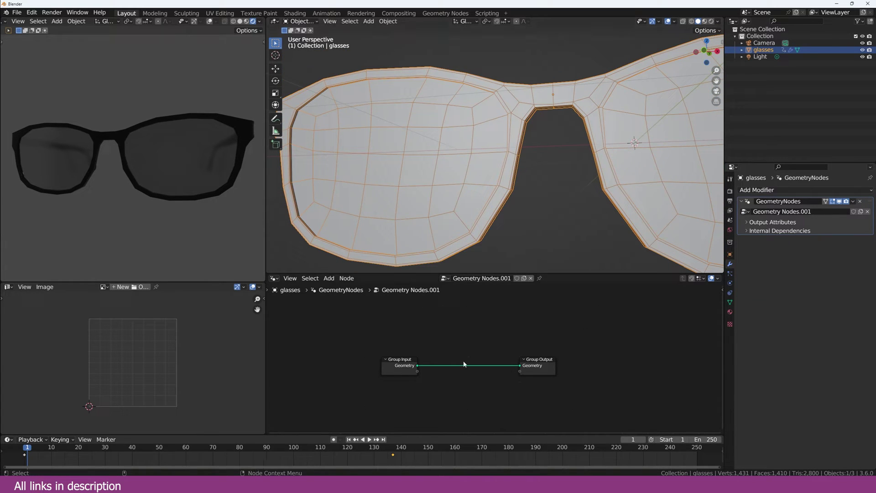
middle_drag(463, 363, 538, 329)
scroll(475, 340, up, 4)
drag(470, 319, 323, 339)
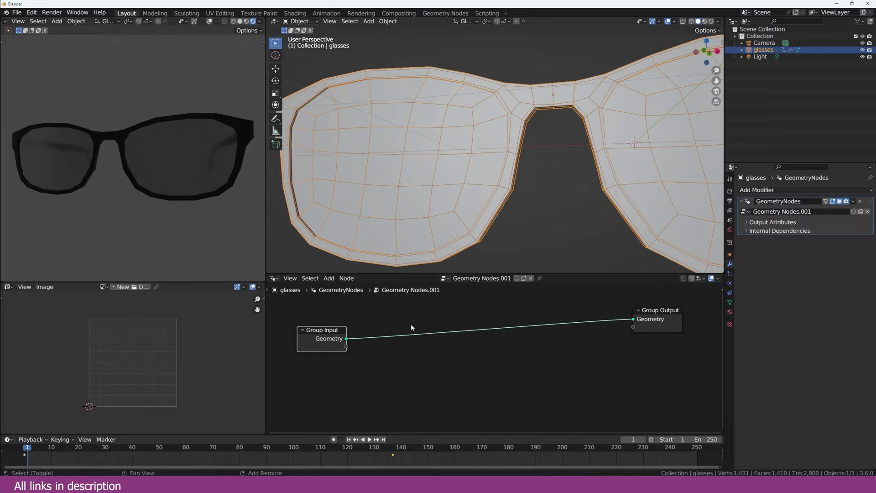
Step: Insert a Subdivision Surface node between Group Input and Group Output and set its level to 2
key(shift+a)
text(sub)
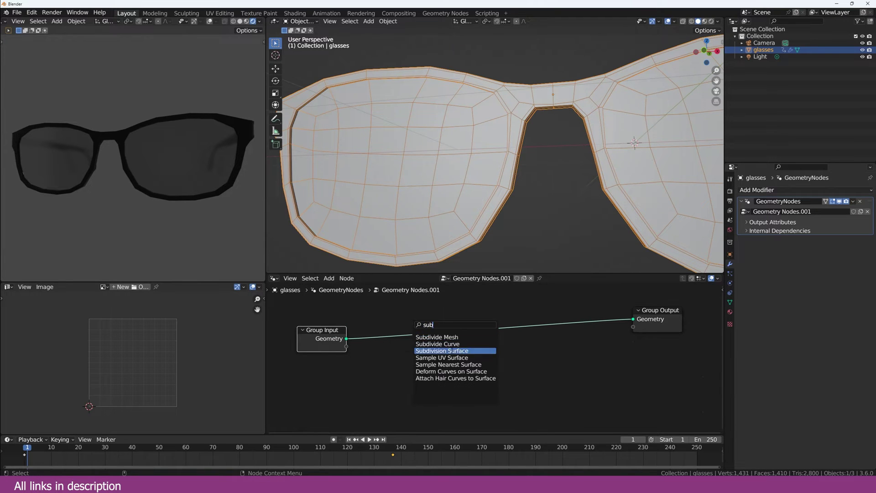
click(451, 350)
click(414, 352)
middle_drag(456, 120, 543, 151)
scroll(458, 141, up, 2)
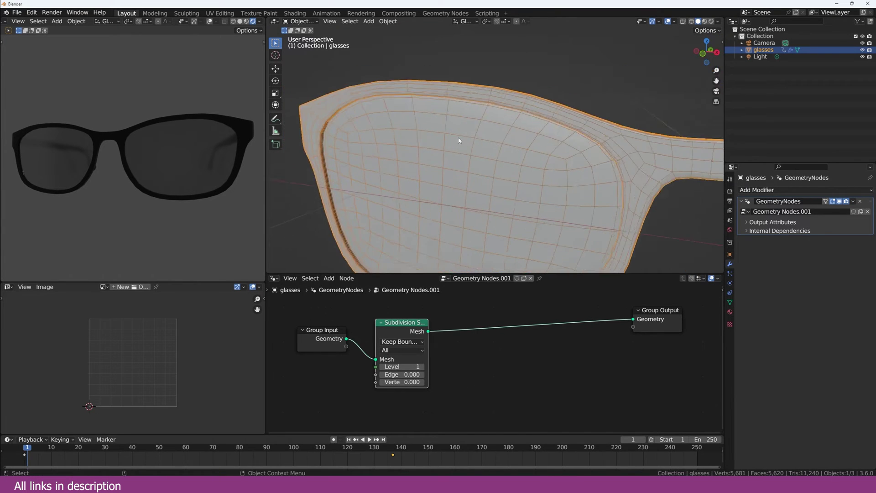
middle_drag(459, 140, 403, 131)
click(420, 366)
scroll(404, 347, down, 2)
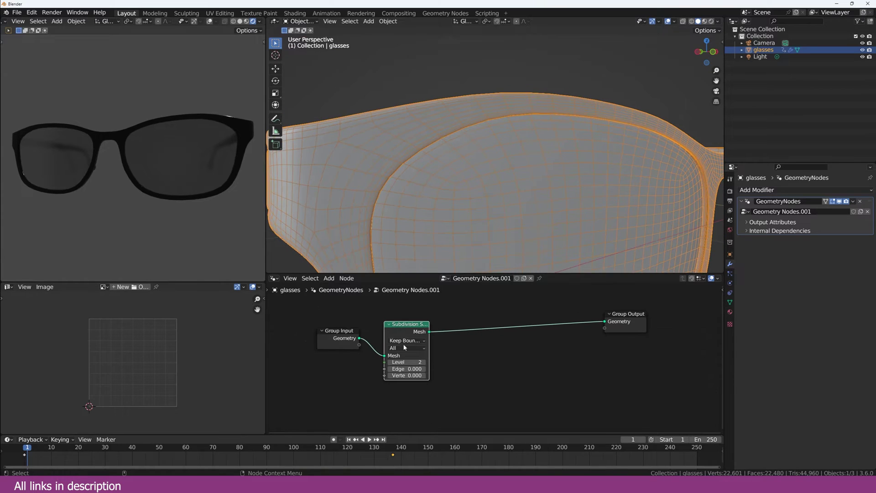
middle_drag(404, 376, 403, 369)
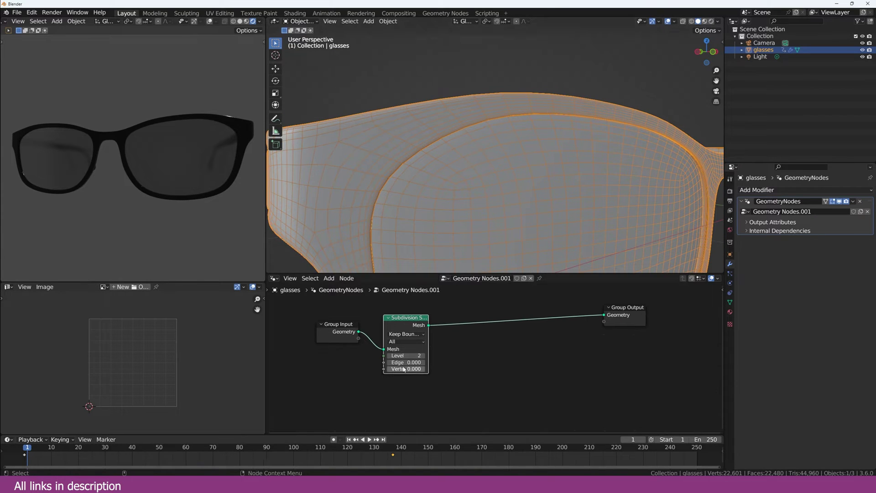
Step: Insert a Subdivide Mesh node between the Subdivision Surface node and Group Output
key(shift+a)
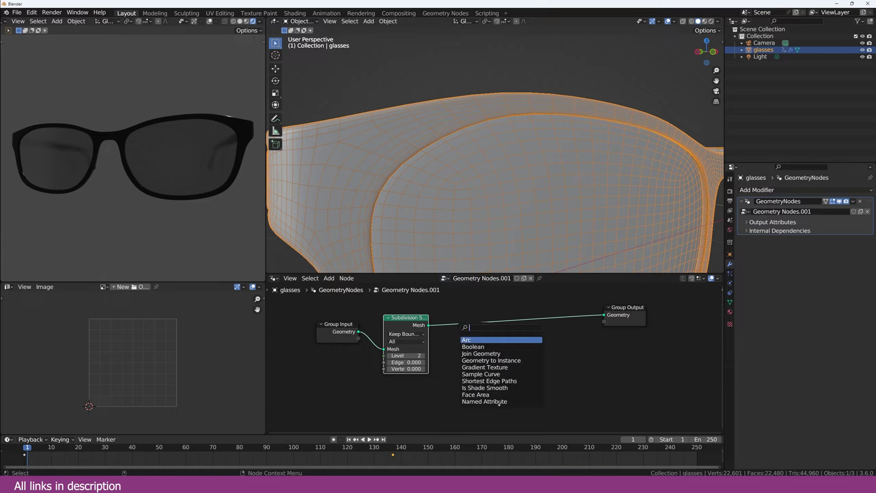
text(sy)
key(BackSpace)
text(ub)
key(Return)
click(474, 338)
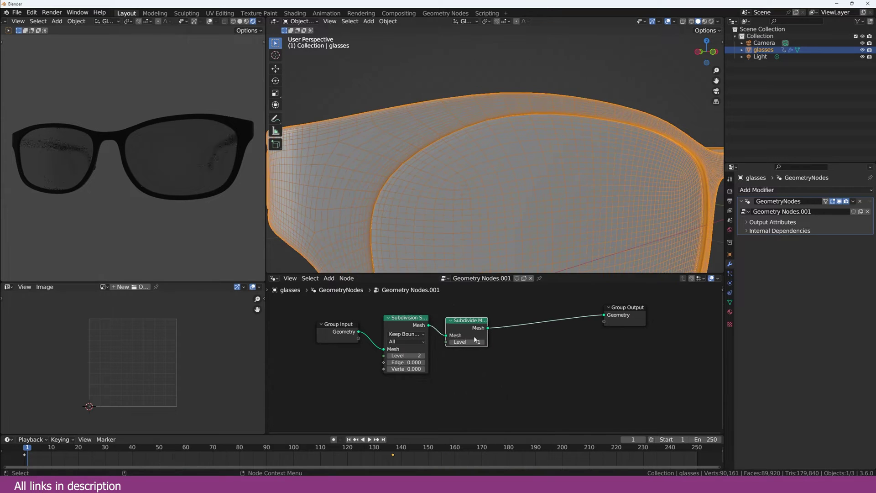
Step: Mute the Subdivision Surface node and set the Subdivide Mesh level to 3
click(411, 324)
key(m)
click(492, 342)
click(492, 342)
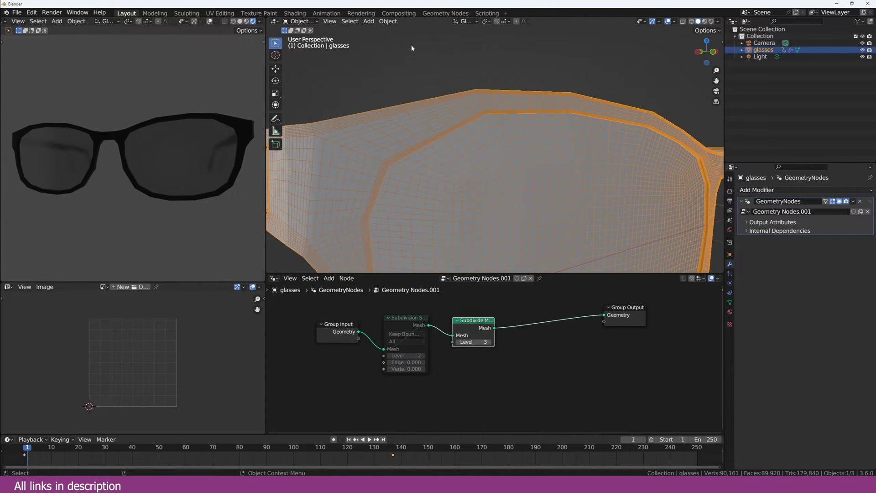
middle_drag(477, 108, 498, 87)
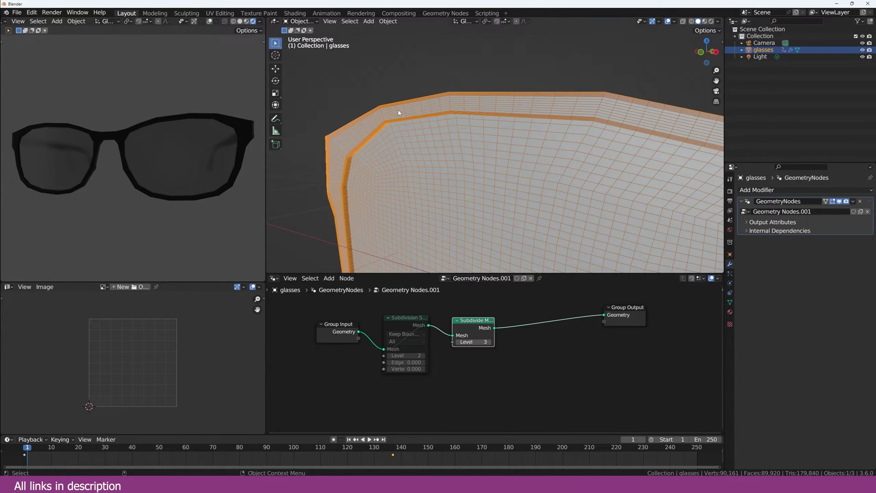
Step: Search the asset library for "house", add the anime house to the scene and give it a new geometry node tree
scroll(399, 113, down, 5)
key(shift+a)
mouse_move(420, 128)
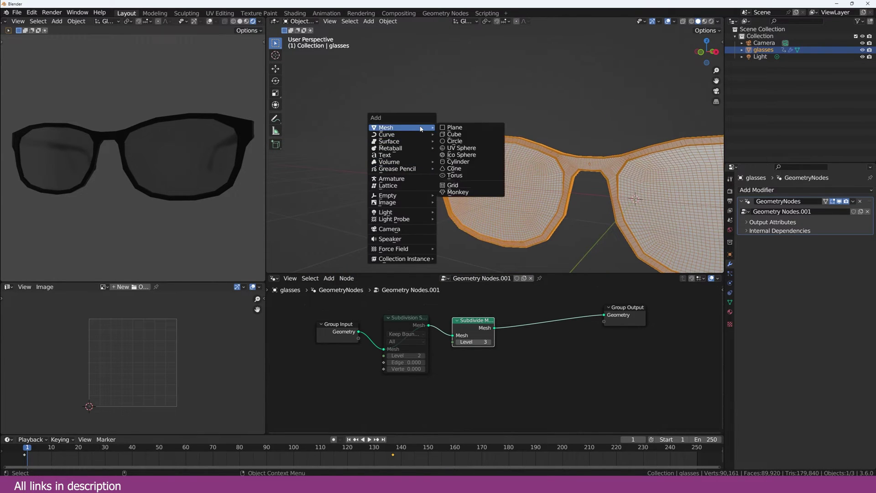
click(601, 111)
key(n)
click(671, 96)
text(hou)
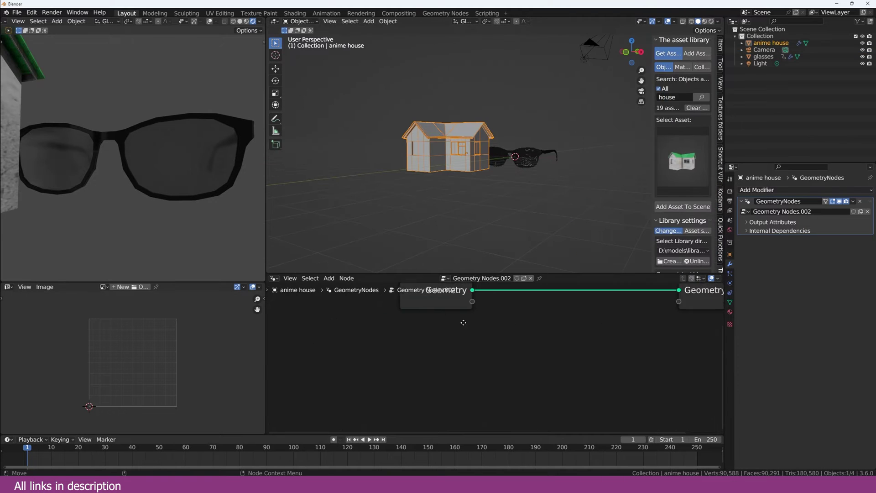
Step: Try a Subdivision Surface node between the house's Group Input and Group Output, inspect the mesh, and undo the insertion
scroll(419, 327, up, 4)
key(shift+a)
text(sub)
key(Down)
key(Down)
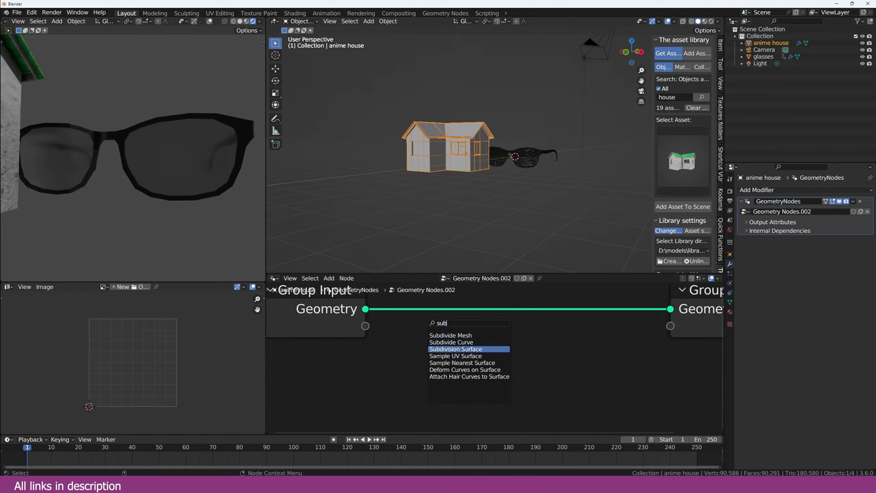
key(Return)
click(479, 292)
scroll(494, 134, up, 5)
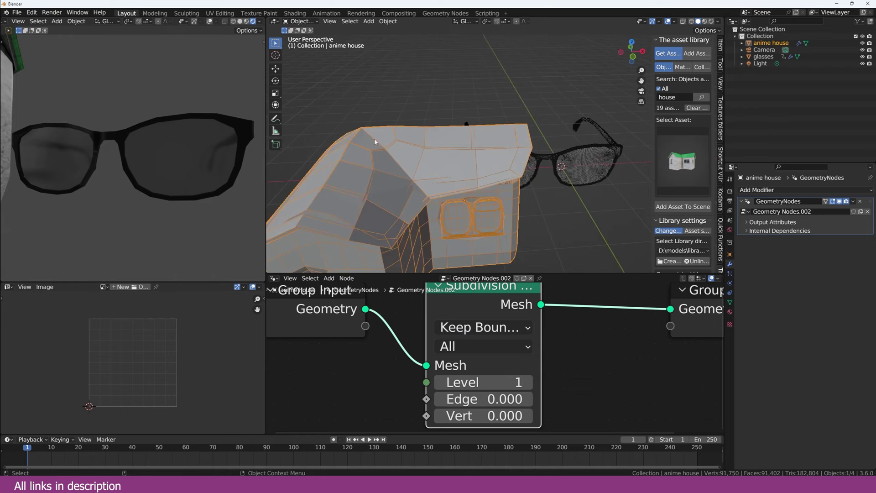
middle_drag(375, 142, 351, 120)
key(ctrl+z)
Step: Insert a Subdivide Mesh node between the house's Group Input and Group Output and set its level to 2
key(shift+a)
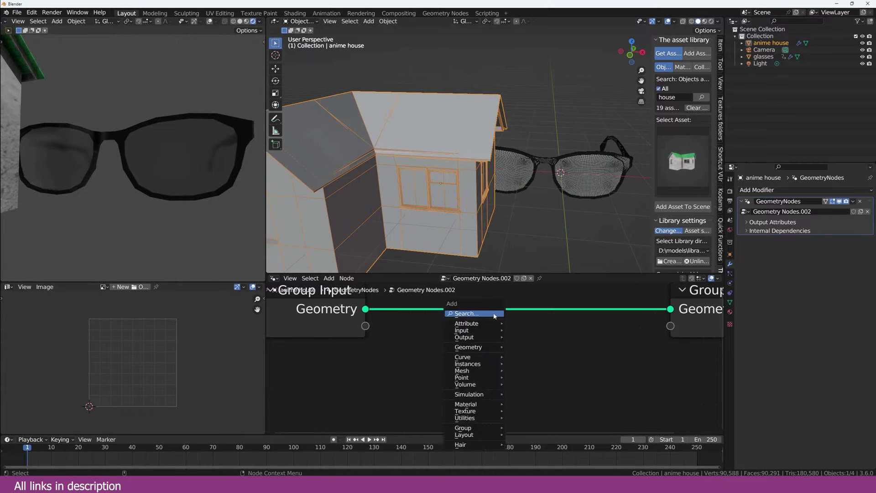
text(sub)
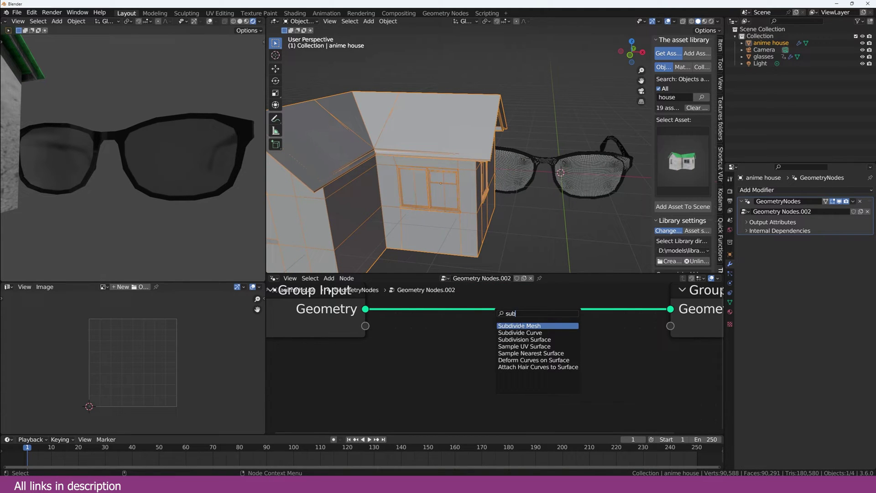
key(Return)
click(526, 355)
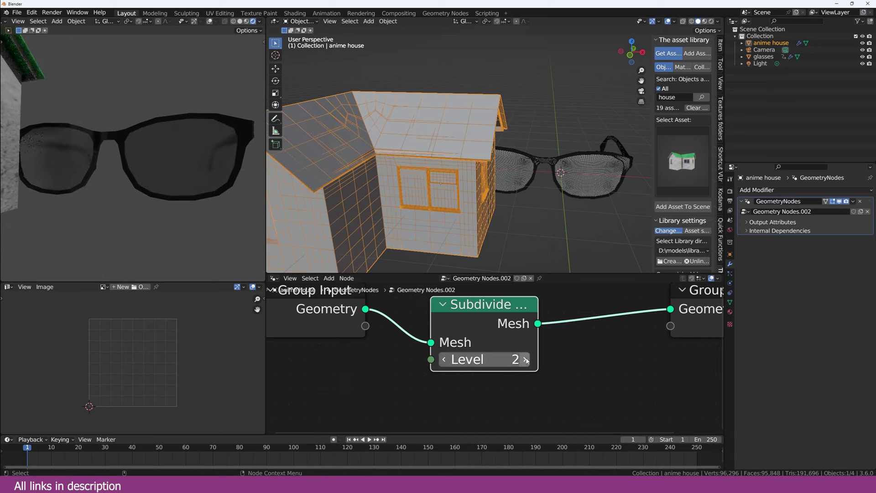
Step: Raise the level of the house's Subdivide Mesh node and inspect the resulting mesh
click(526, 356)
middle_drag(385, 133, 403, 111)
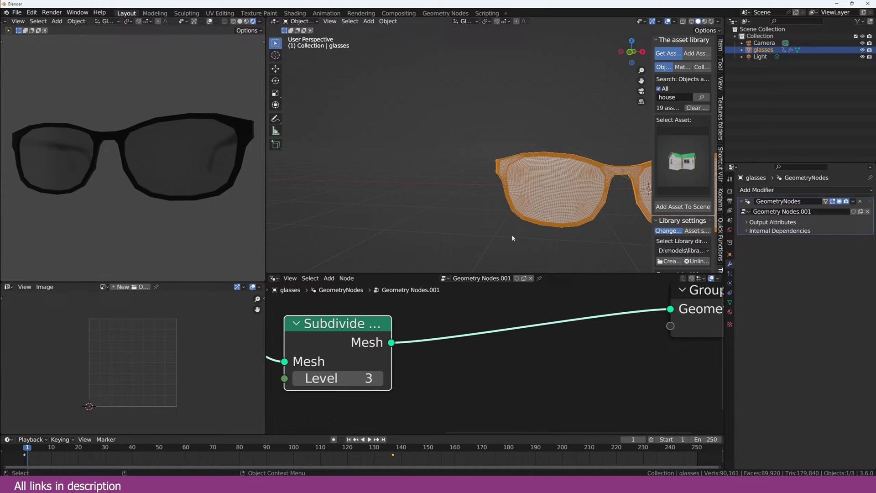
Step: In the glasses' node tree, reactivate the Subdivision Surface node and add a separate Subdivide Mesh node fed by the Group Input
scroll(417, 336, down, 5)
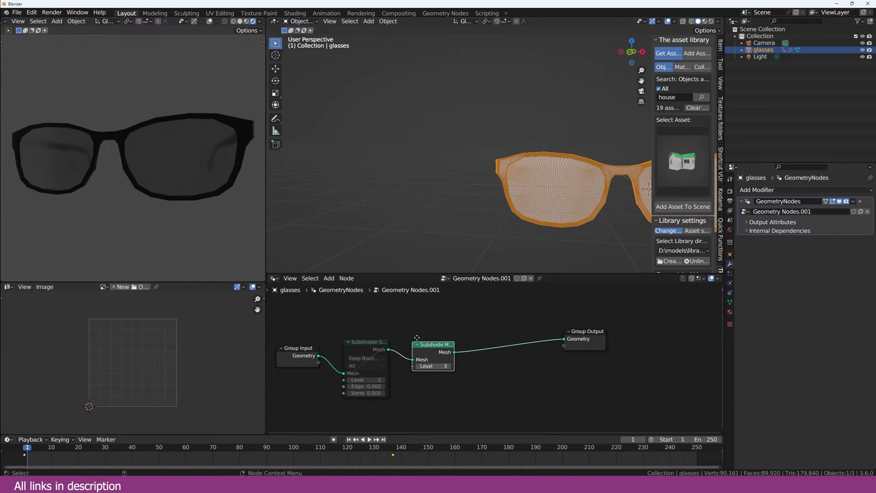
scroll(417, 337, up, 2)
middle_drag(298, 347, 477, 318)
drag(371, 334, 286, 343)
drag(497, 332, 417, 332)
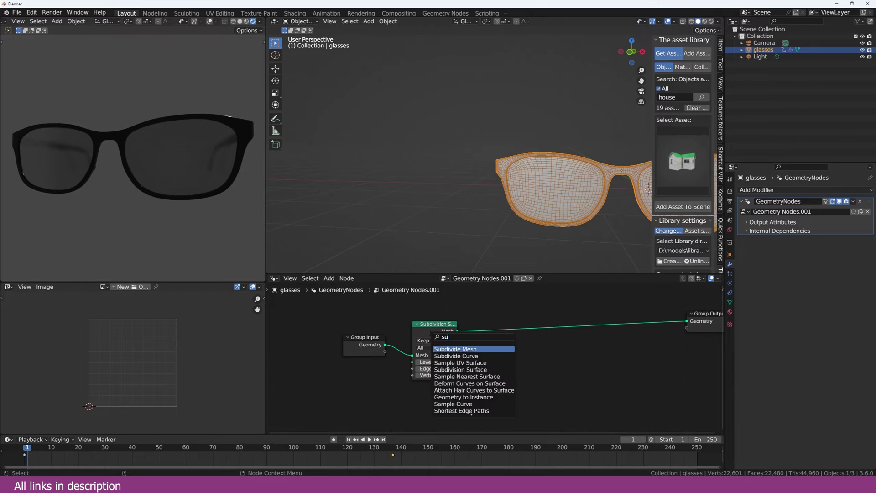
key(Return)
Step: Add a Switch node taking Subdivision Surface as False and Subdivide Mesh as True, and connect its output to the Group Output
key(shift+a)
click(459, 317)
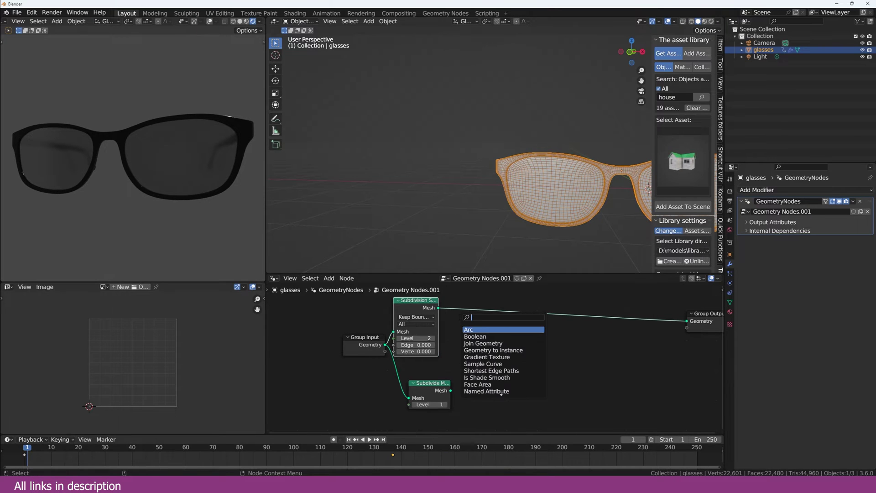
text(sw)
key(Return)
drag(437, 309, 489, 372)
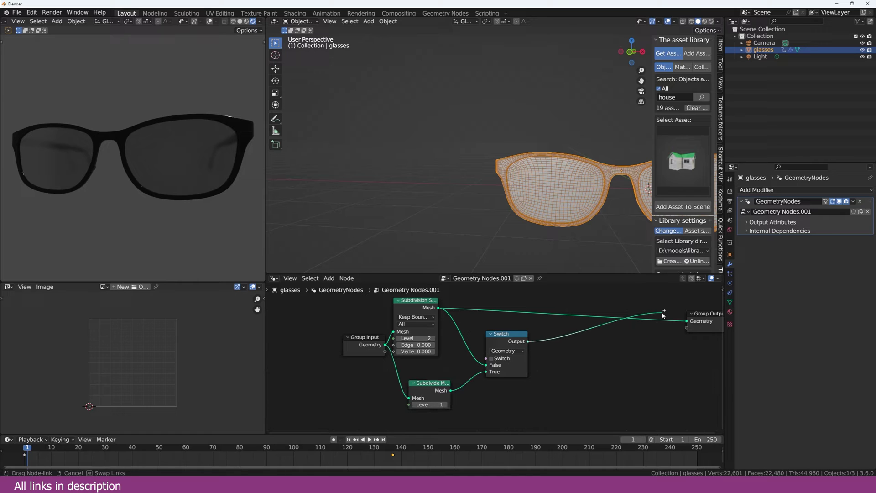
drag(687, 321, 687, 322)
Step: Expose one Level group input driving both subdivision nodes and set it to 3 in the glasses' modifier
drag(394, 354, 436, 338)
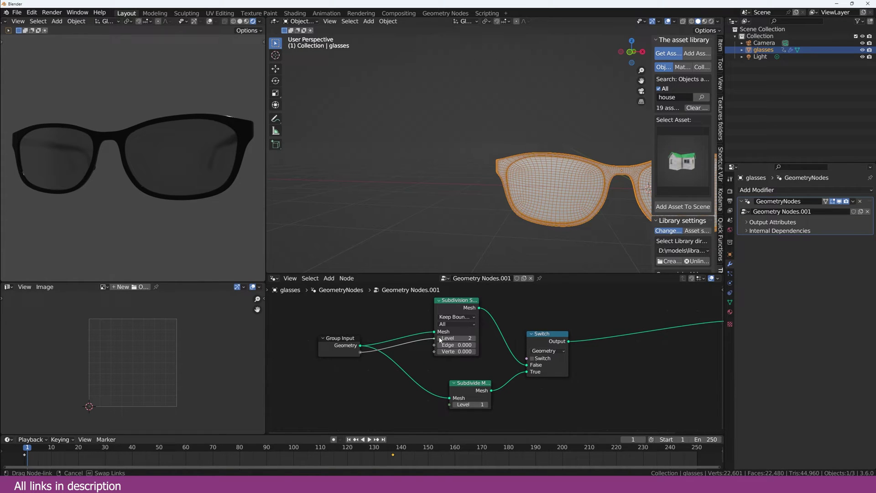
drag(360, 353, 457, 403)
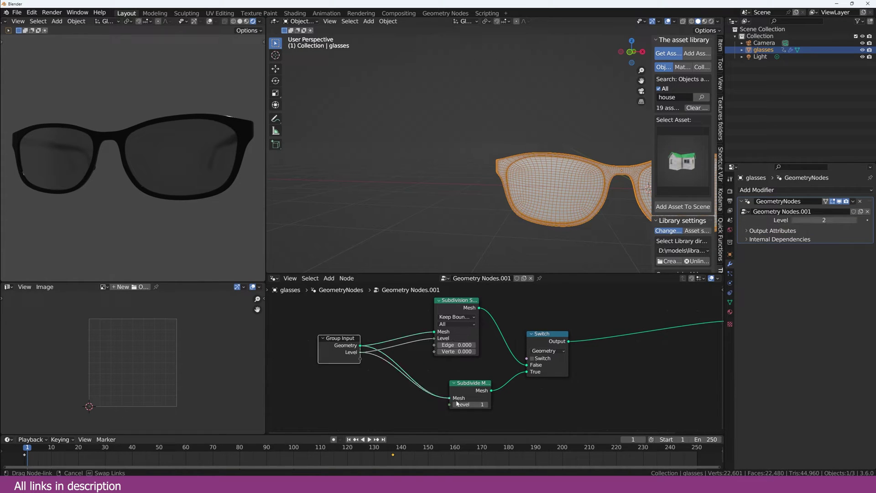
click(854, 221)
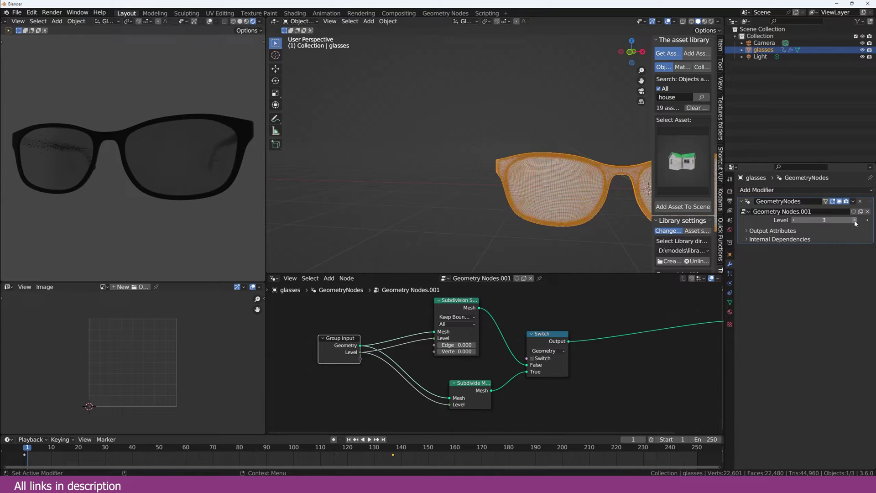
shift+middle_drag(577, 225, 516, 216)
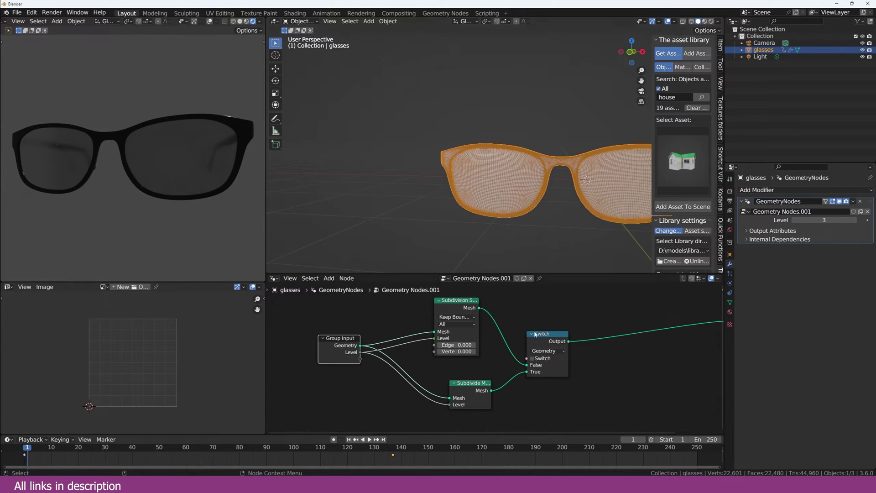
Step: Expose the Switch node's Switch input as a modifier option, toggle it to compare both subdivision methods, and leave it disabled
drag(529, 358, 463, 371)
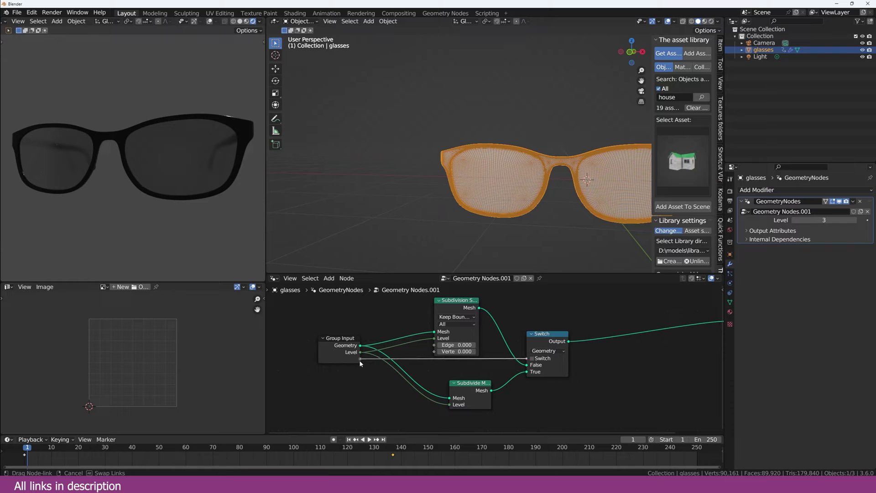
drag(360, 364, 359, 363)
click(796, 229)
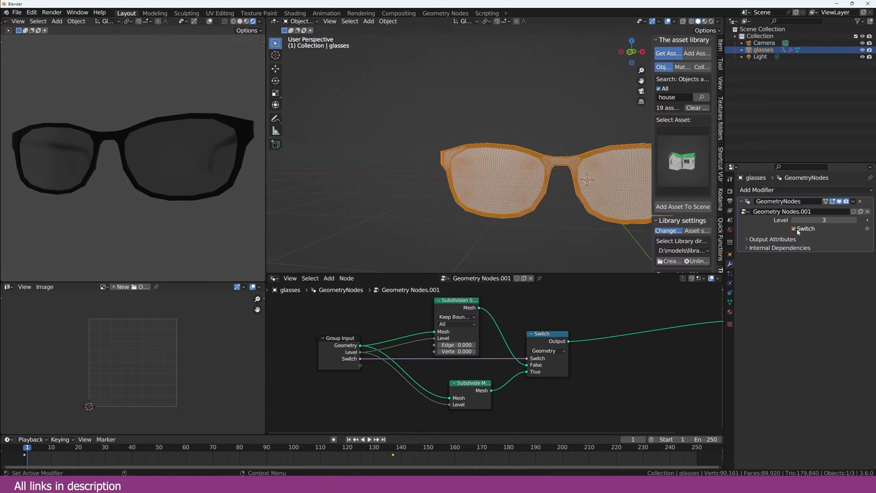
click(796, 228)
click(796, 228)
scroll(473, 206, up, 4)
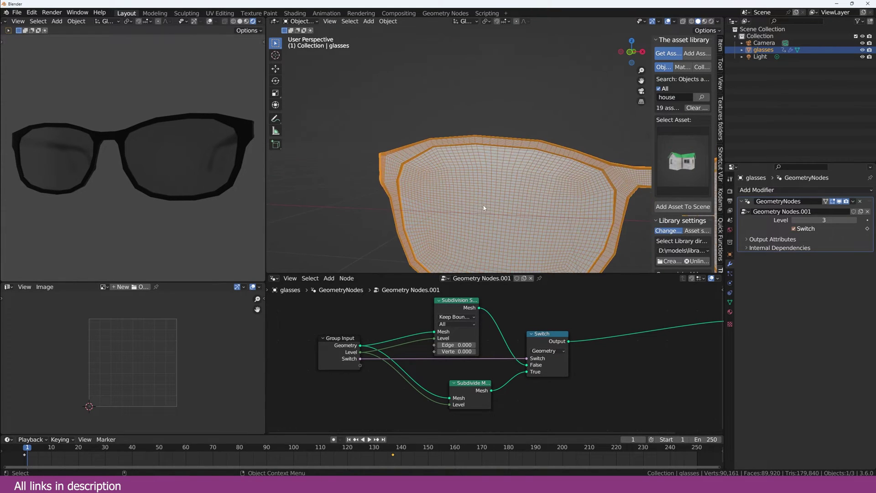
click(792, 230)
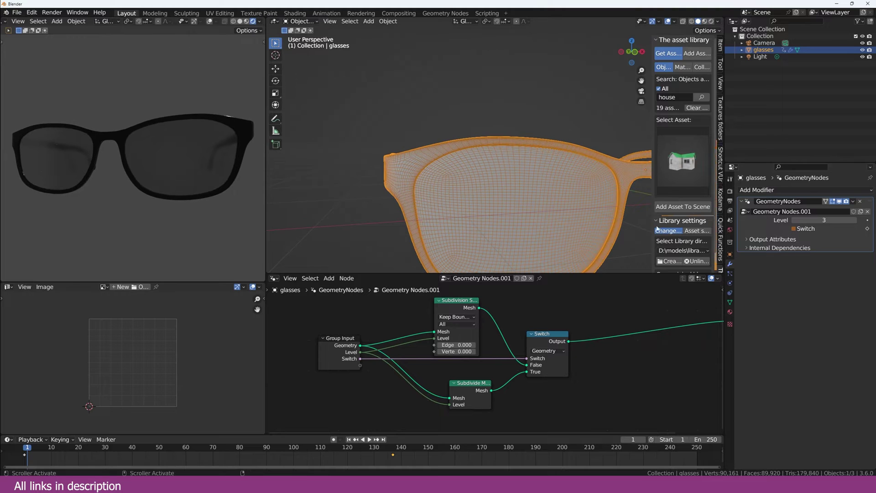
scroll(482, 152, up, 1)
middle_drag(492, 175, 491, 177)
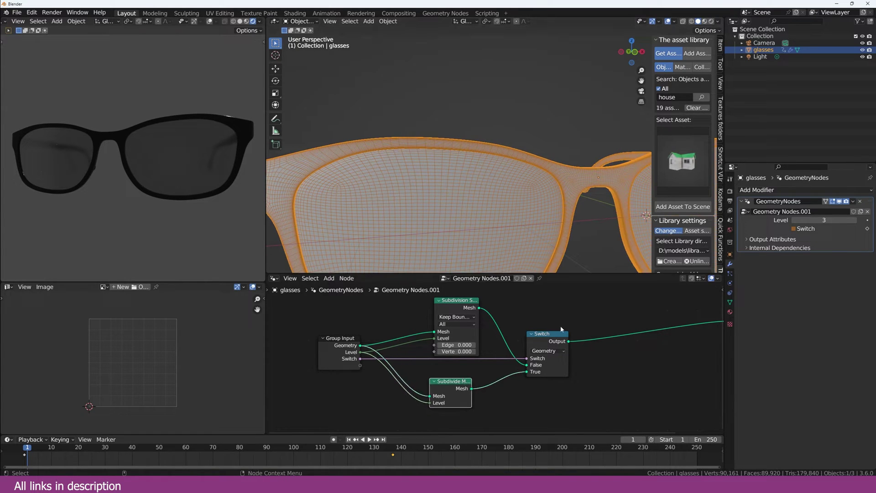
Step: Set the modifier's Level to 1 and inspect the glasses' coarser mesh
key(Home)
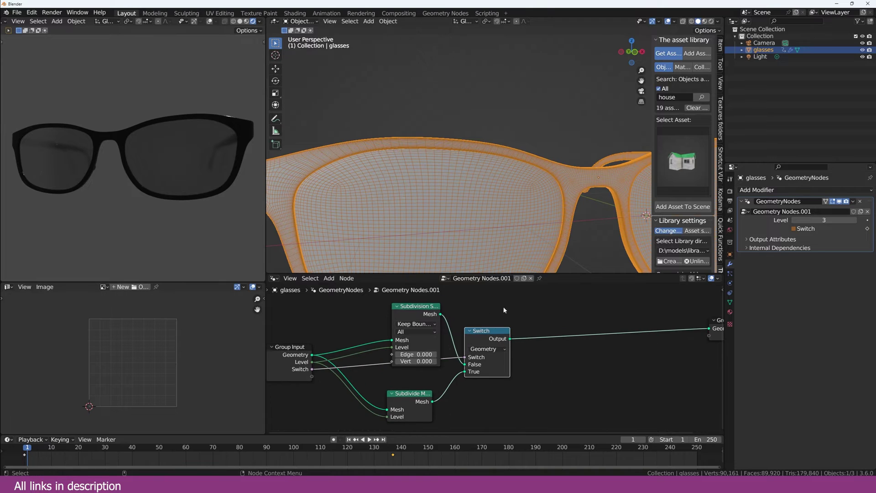
click(794, 221)
drag(845, 219, 816, 219)
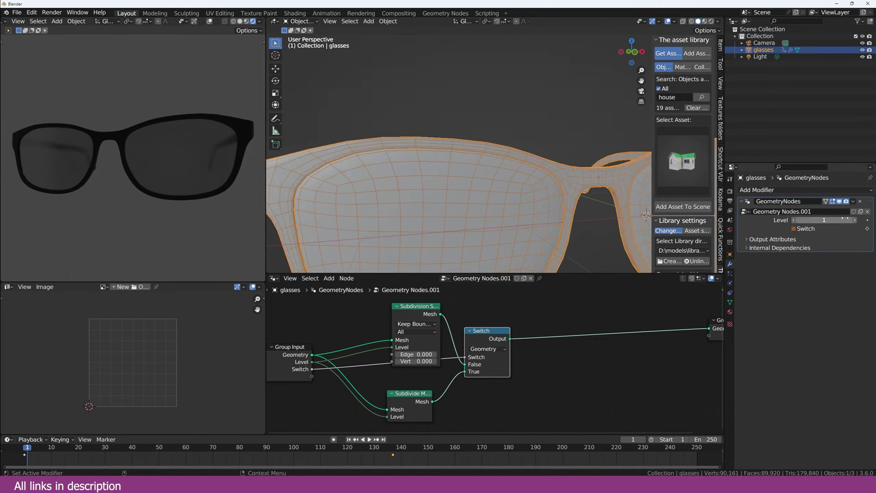
scroll(561, 220, down, 5)
scroll(559, 237, up, 4)
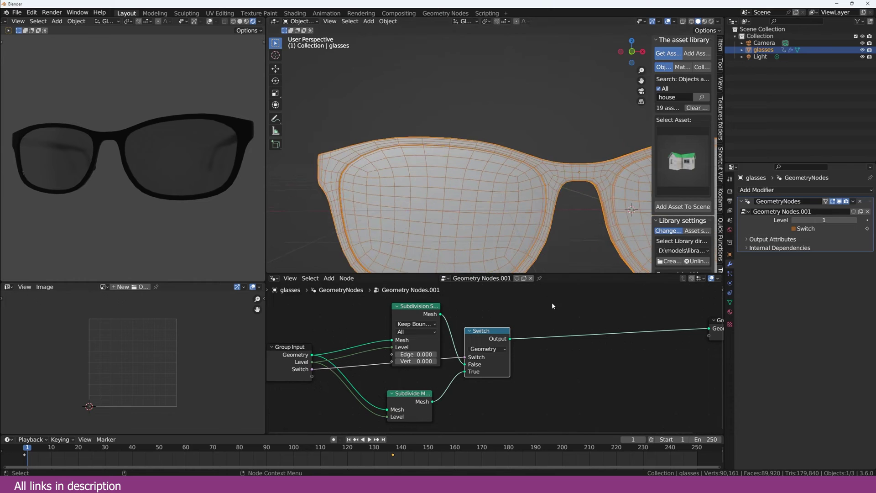
key(Home)
middle_drag(519, 247, 519, 251)
middle_drag(506, 209, 569, 218)
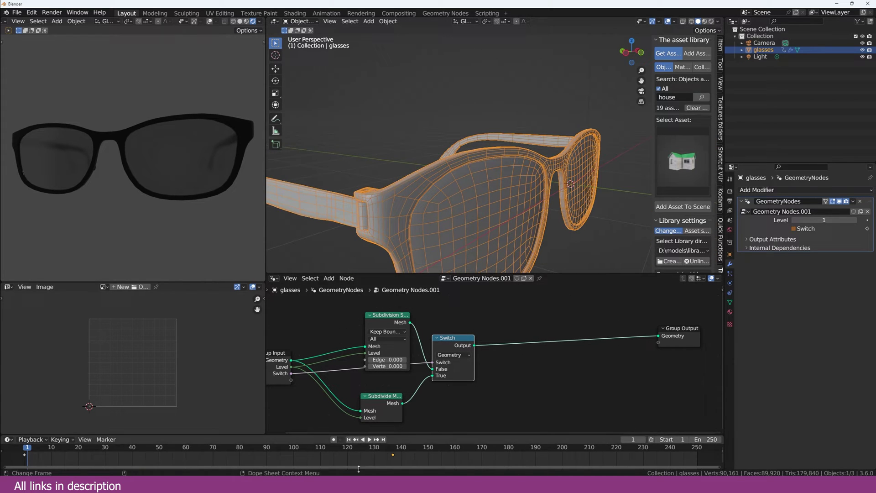
Step: Check the finished digital dissolve file with the anime house for reference and return to the glasses scene
mouse_move(344, 484)
click(279, 455)
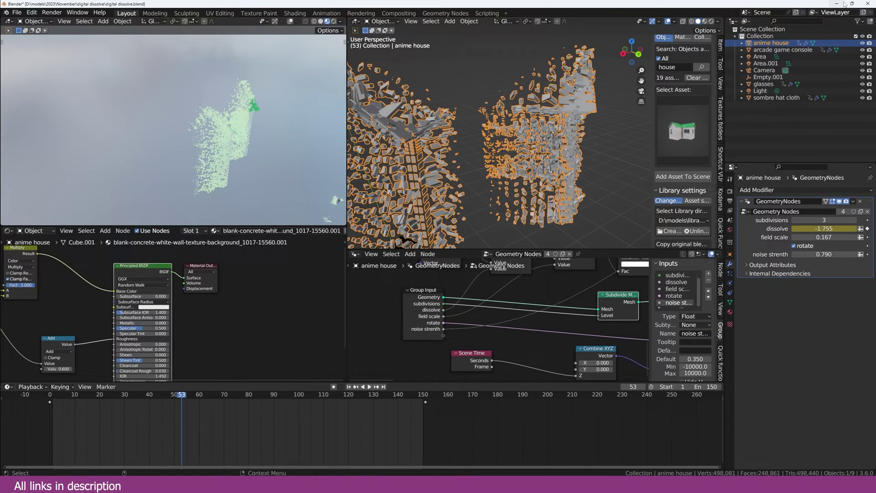
click(844, 3)
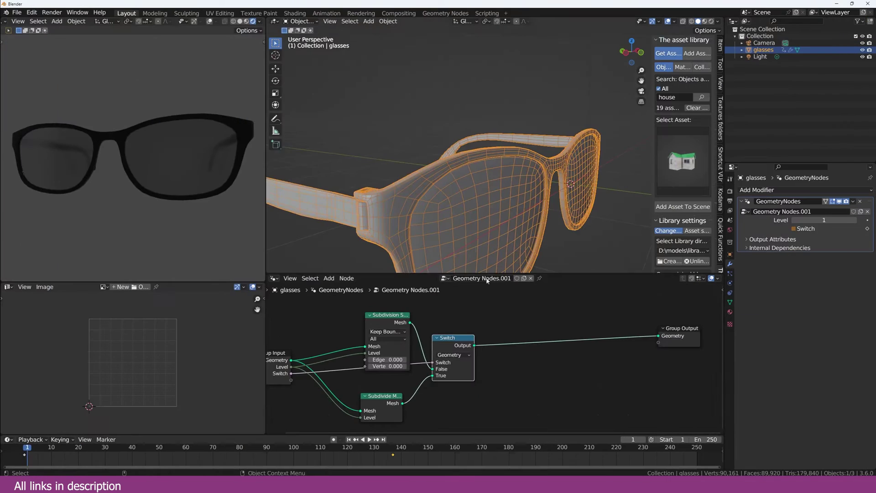
Step: Insert a Split Edges node between the Switch and the Group Output
key(shift+a)
text(s)
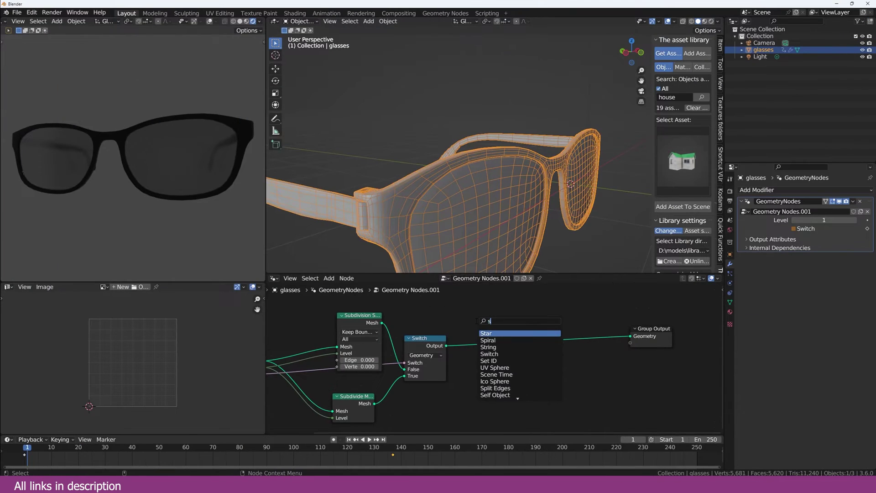
click(495, 387)
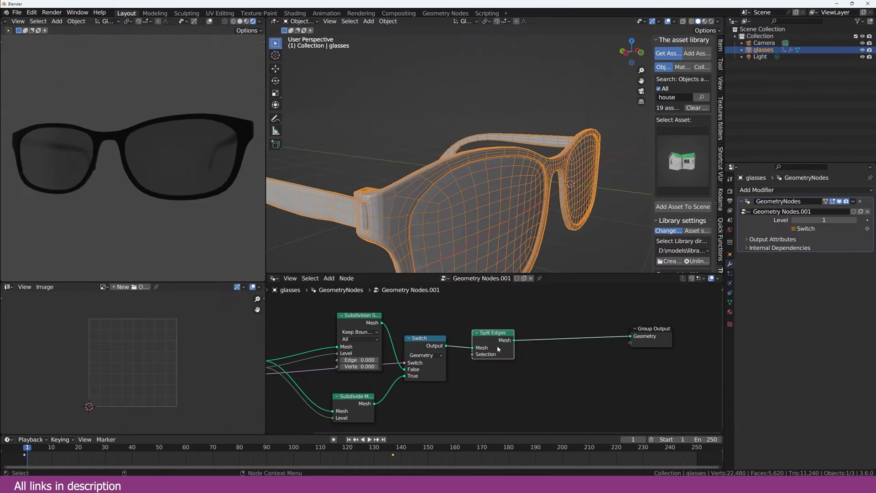
middle_drag(519, 195, 464, 202)
middle_drag(566, 379, 399, 373)
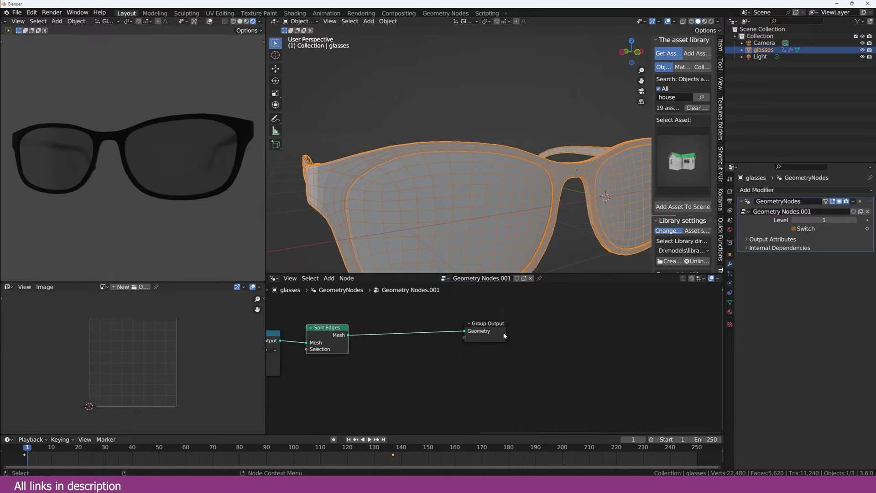
Step: Insert a Scale Elements node after Split Edges, set its face scale to 0.520, and inspect the separated faces
drag(497, 334, 566, 335)
key(shift+a)
click(449, 324)
text(sca)
click(456, 344)
click(396, 305)
mouse_move(415, 352)
mouse_down()
mouse_move(406, 353)
mouse_move(425, 353)
mouse_move(398, 353)
mouse_up()
middle_drag(520, 210, 480, 231)
scroll(471, 335, down, 2)
middle_drag(438, 196, 447, 193)
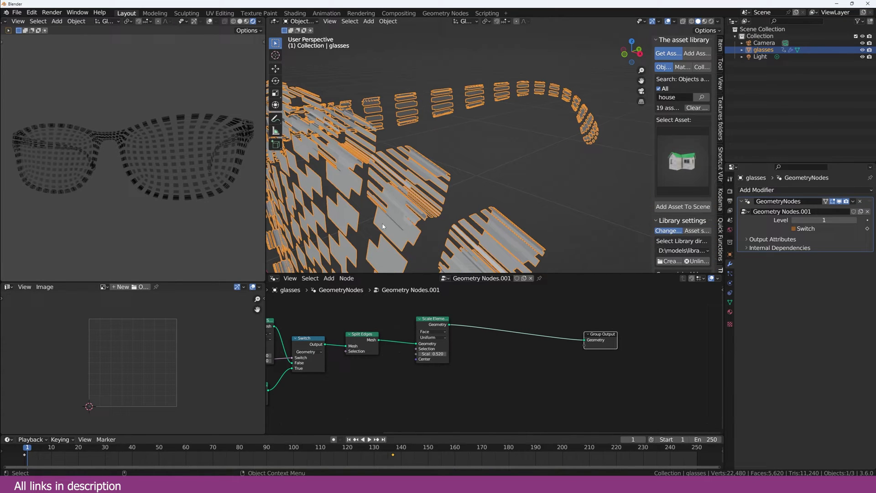
Step: Insert an Extrude Mesh node after Scale Elements, disable Individual, and set the offset scale to 0.020
scroll(473, 328, up, 3)
middle_drag(474, 329, 418, 322)
key(shift+a)
click(418, 323)
text(ext)
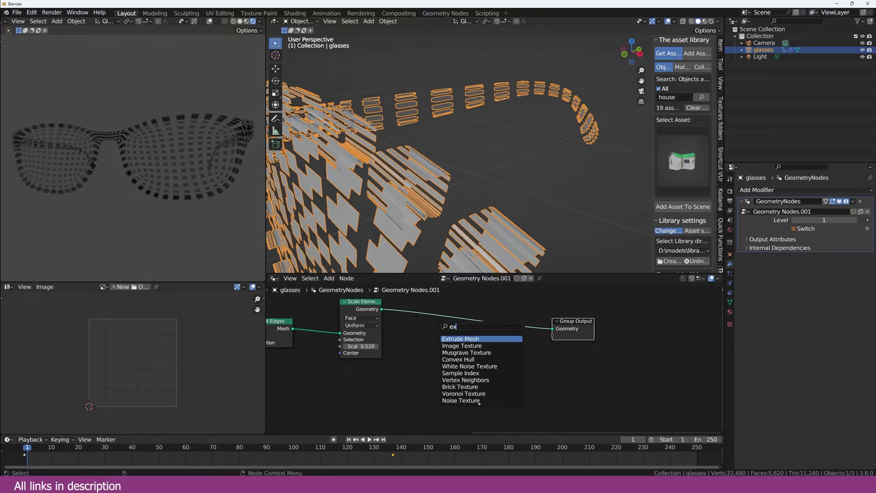
key(Return)
click(449, 380)
shift+drag(449, 365, 427, 365)
Step: Temporarily show the Face Orientation overlay to examine the normals of the extruded pieces
key(shift+w)
click(588, 136)
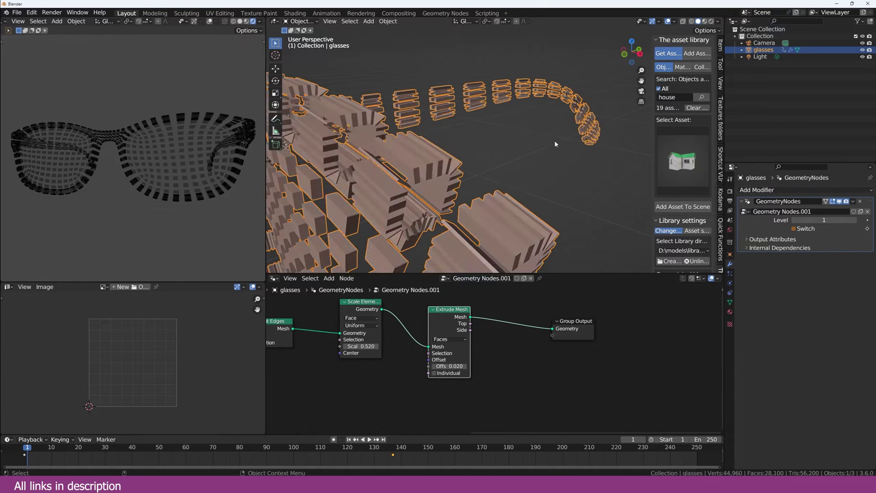
mouse_move(555, 143)
middle_down()
mouse_move(547, 111)
mouse_move(631, 43)
middle_up()
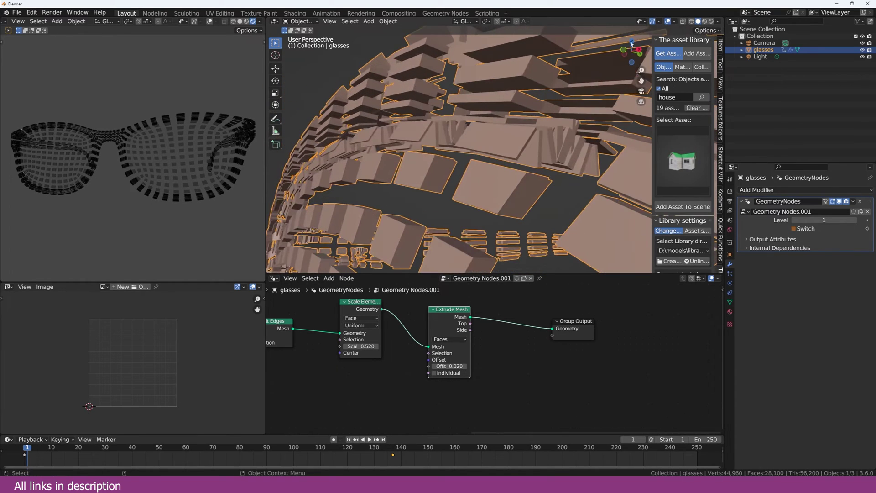
click(674, 22)
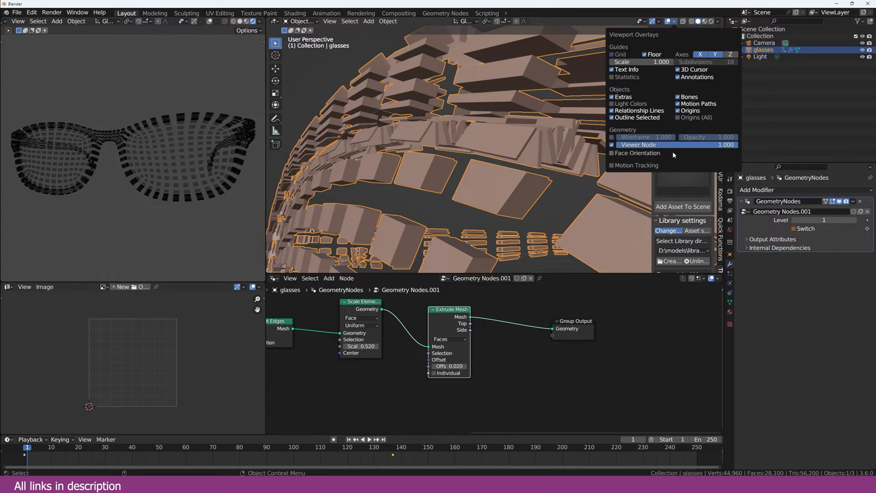
click(641, 155)
mouse_move(534, 143)
middle_down()
mouse_move(454, 136)
mouse_move(526, 129)
middle_up()
click(675, 22)
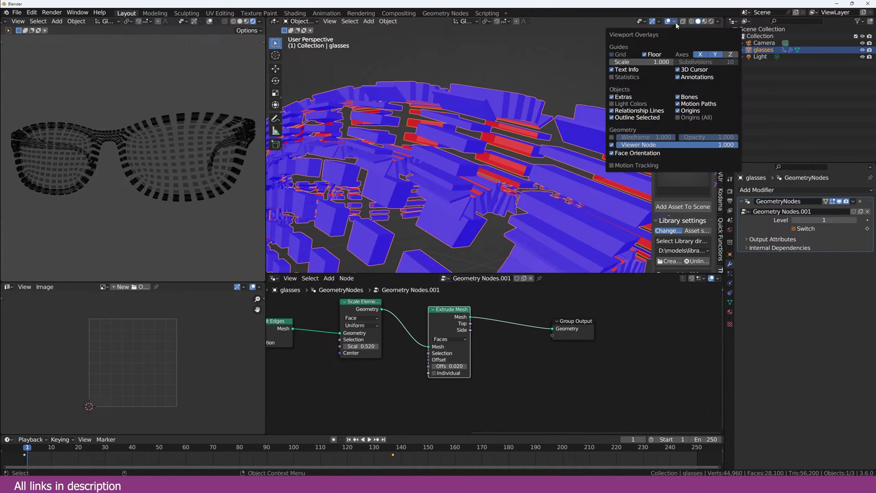
click(647, 143)
Step: Combine the Scale Elements and Extrude Mesh outputs with a Join Geometry node feeding the Group Output
middle_drag(360, 318, 357, 323)
ctrl+shift+right_drag(347, 322, 463, 320)
click(494, 310)
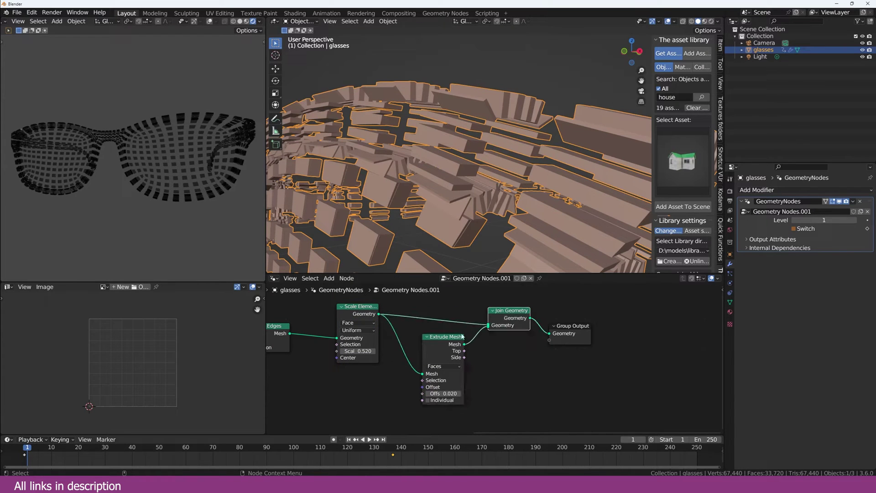
drag(453, 337, 428, 353)
Step: Turn on the Face Orientation overlay and inspect the joined pieces from behind, tidying the Join Geometry node's placement
key(shift+q)
click(600, 160)
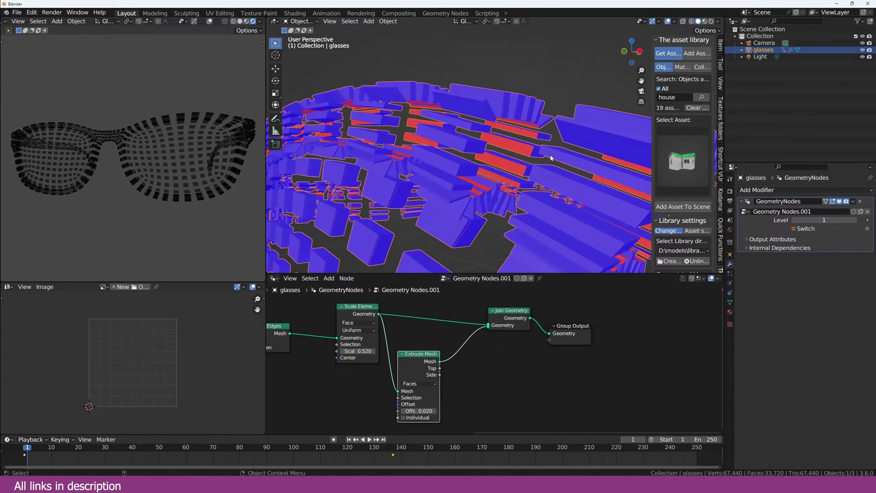
drag(503, 319, 480, 322)
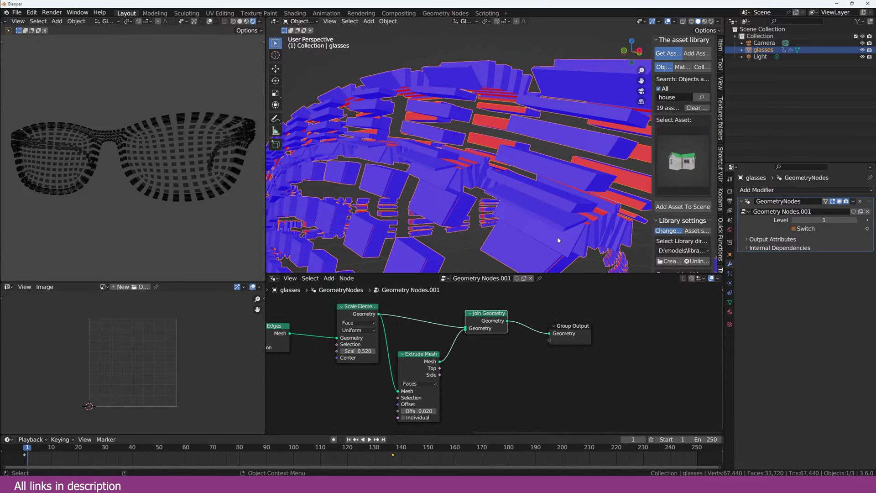
middle_drag(557, 236, 546, 229)
Step: Insert a Flip Faces node between Scale Elements and Join Geometry and check the face orientation of the pieces
key(shift+a)
click(423, 342)
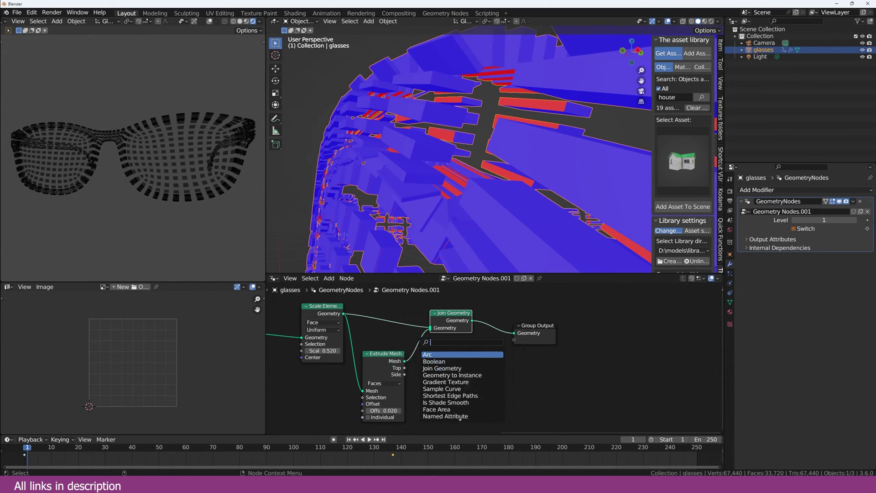
text(flip)
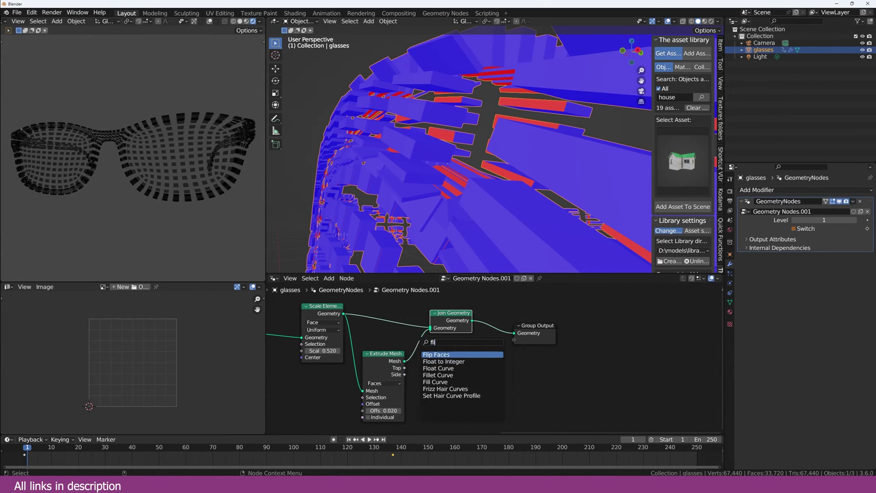
key(Return)
click(400, 326)
middle_drag(450, 195, 484, 213)
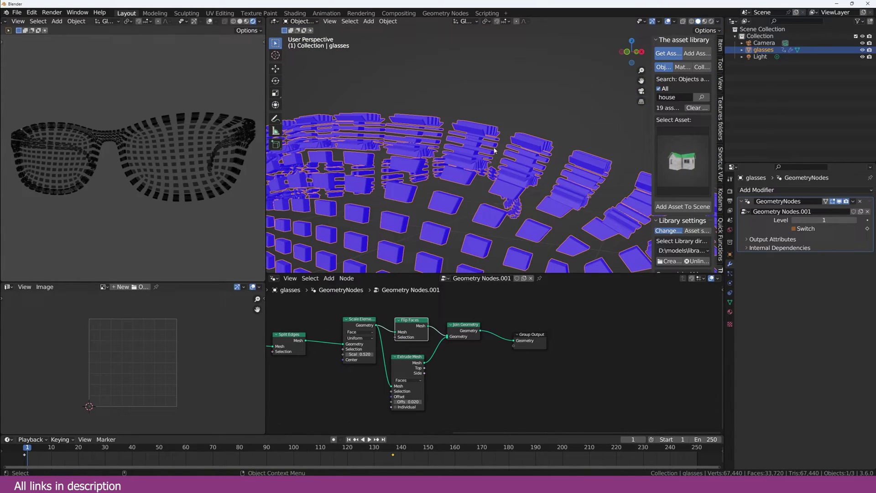
Step: Turn off the Face Orientation overlay and insert a Merge by Distance node between Join Geometry and Group Output
key(q)
click(586, 101)
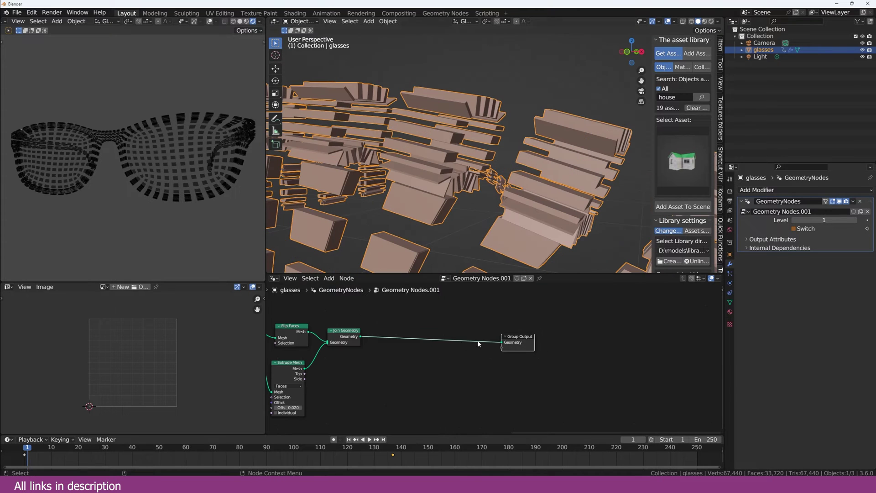
drag(378, 329, 475, 334)
text(m)
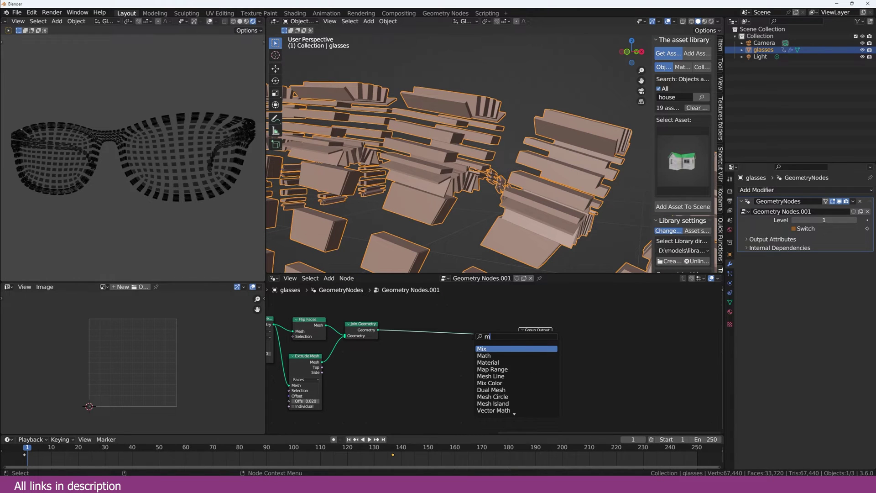
text(er)
key(Return)
click(404, 327)
mouse_move(474, 197)
middle_down()
mouse_move(516, 176)
mouse_move(462, 178)
mouse_move(475, 201)
middle_up()
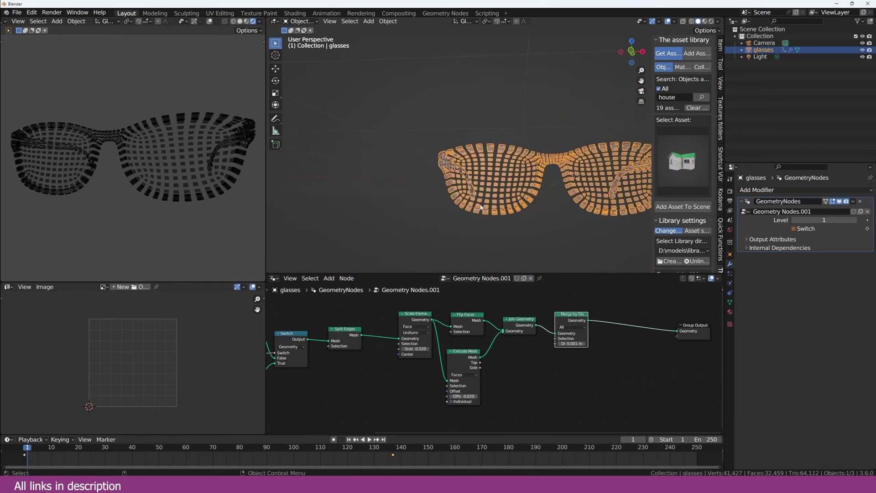
middle_drag(481, 207, 507, 162)
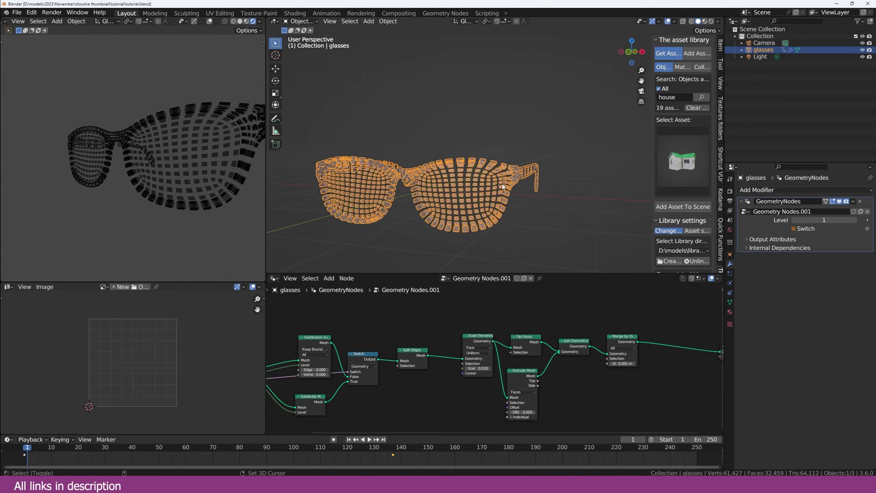
Step: Add a Sphere empty at the 3D cursor beside the glasses, cancelling the trial move
key(shift+a)
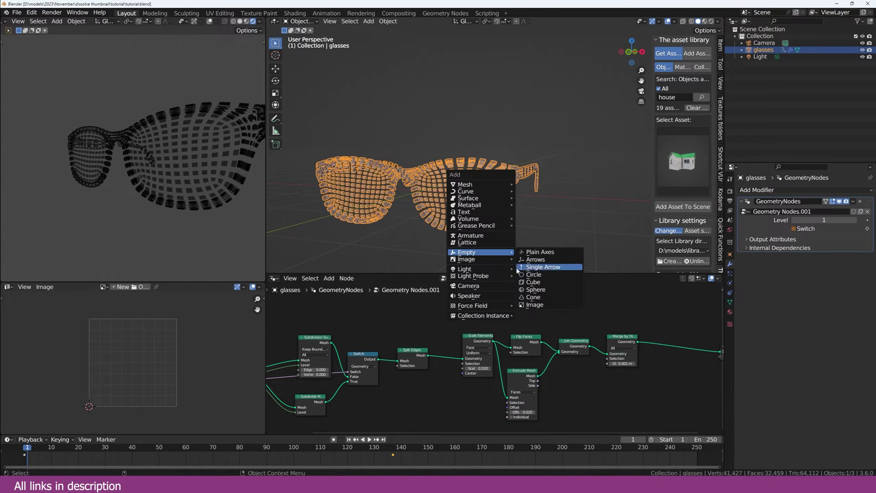
click(536, 287)
key(g)
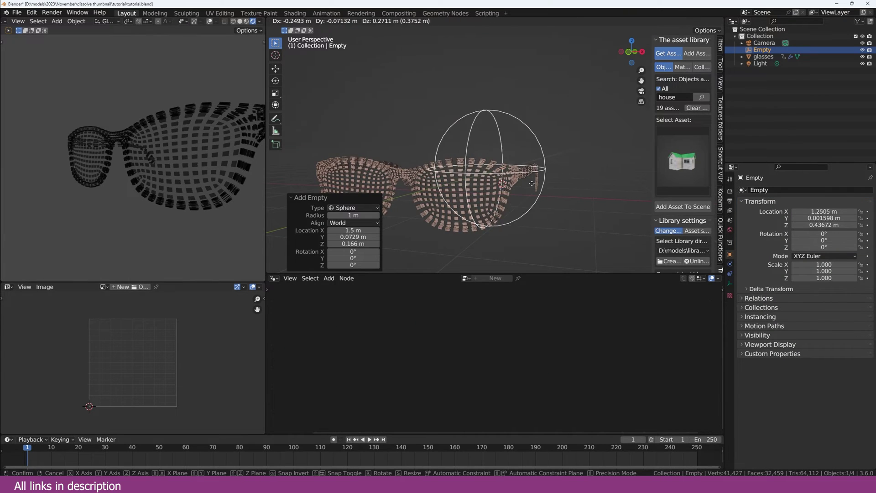
right_click(534, 181)
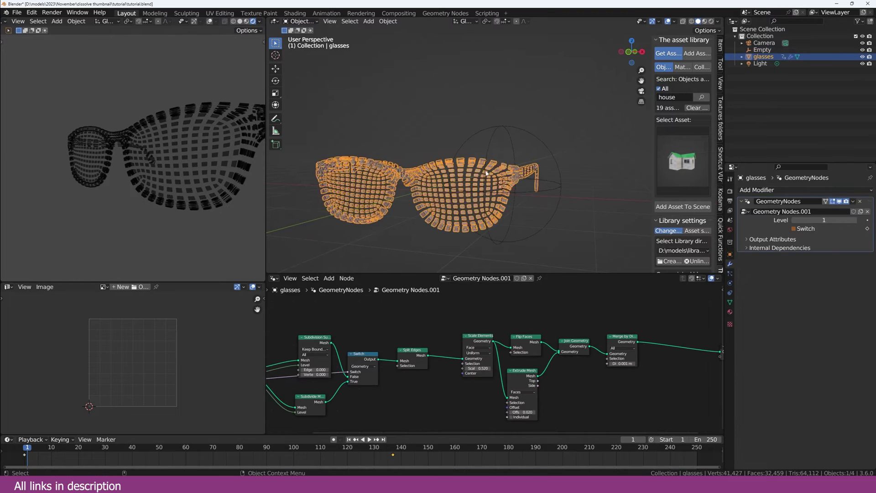
Step: Bring the Empty into the glasses node tree as an Object Info node set to Relative, and make space before Group Output
click(554, 153)
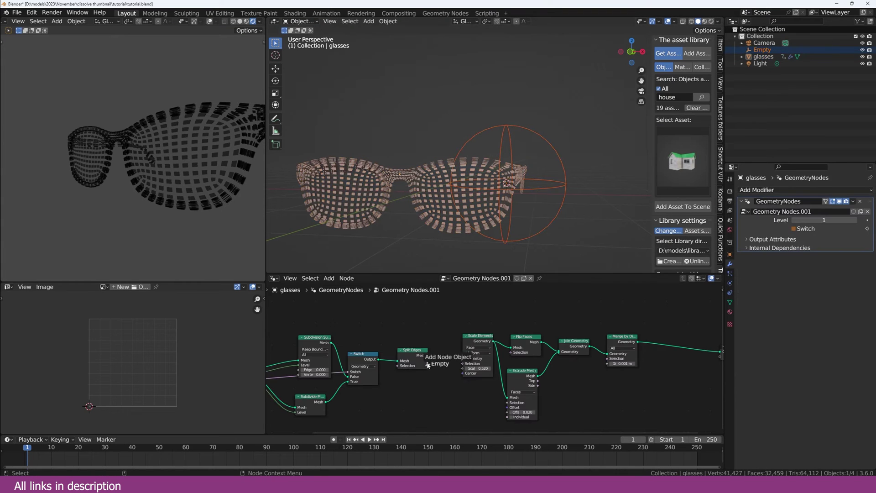
drag(426, 366, 411, 320)
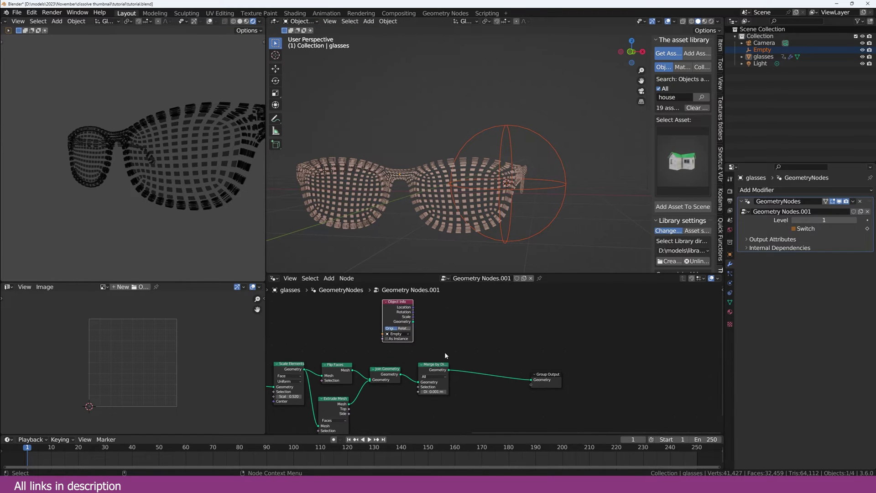
middle_drag(444, 355, 355, 333)
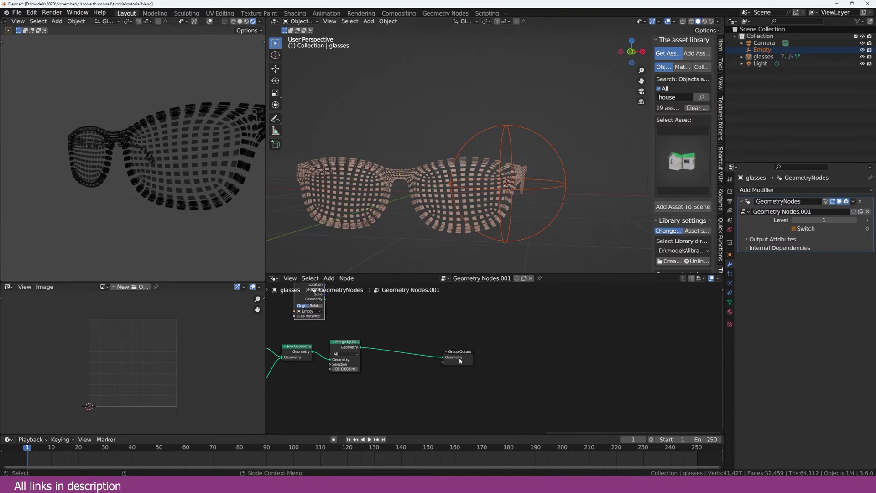
drag(458, 359, 590, 358)
ctrl+scroll(349, 337, left, 4)
scroll(432, 235, up, 5)
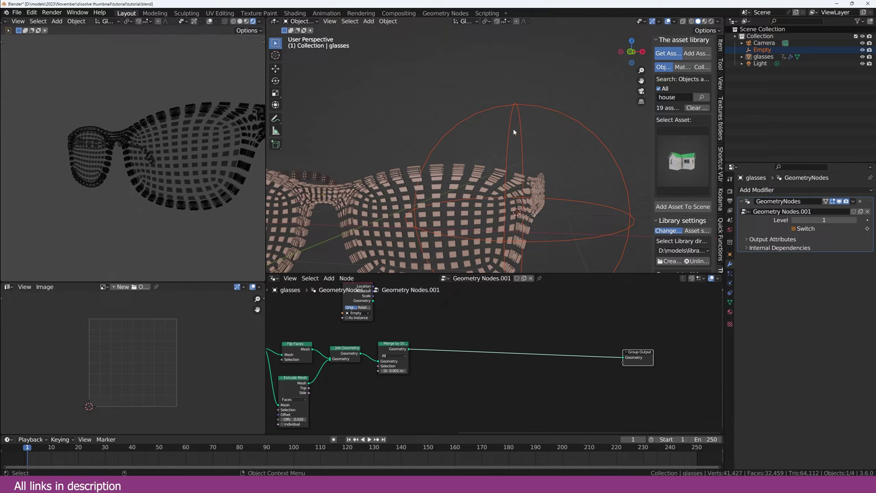
middle_drag(451, 323, 443, 346)
scroll(443, 349, up, 2)
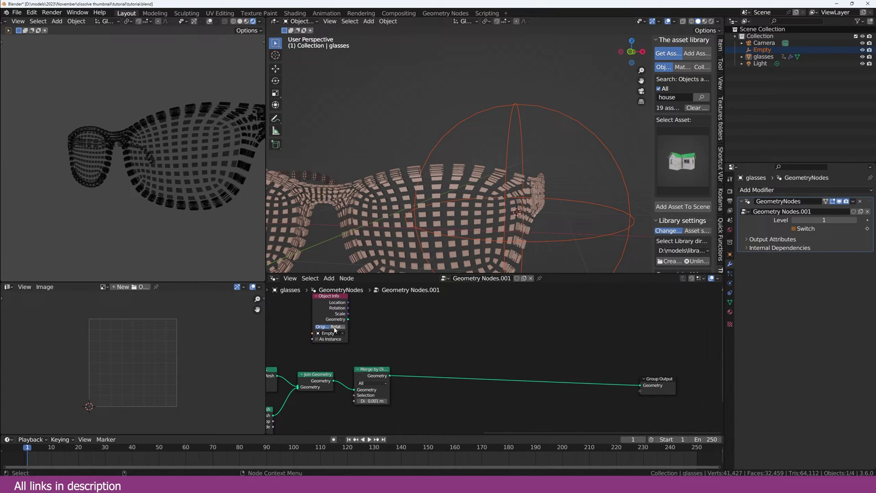
Step: Add a Vector Math node set to Distance and feed it the Object Info node's Location
key(shift+a)
click(385, 335)
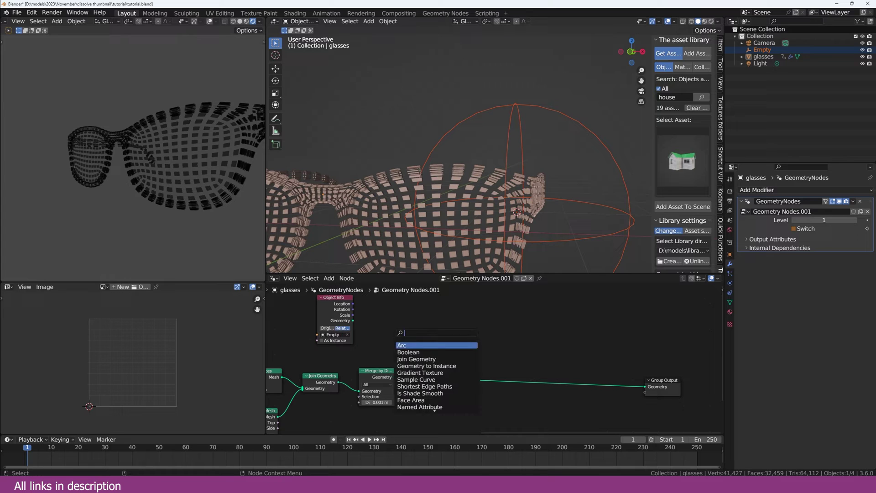
text(ve)
click(413, 351)
click(458, 331)
drag(353, 304, 440, 332)
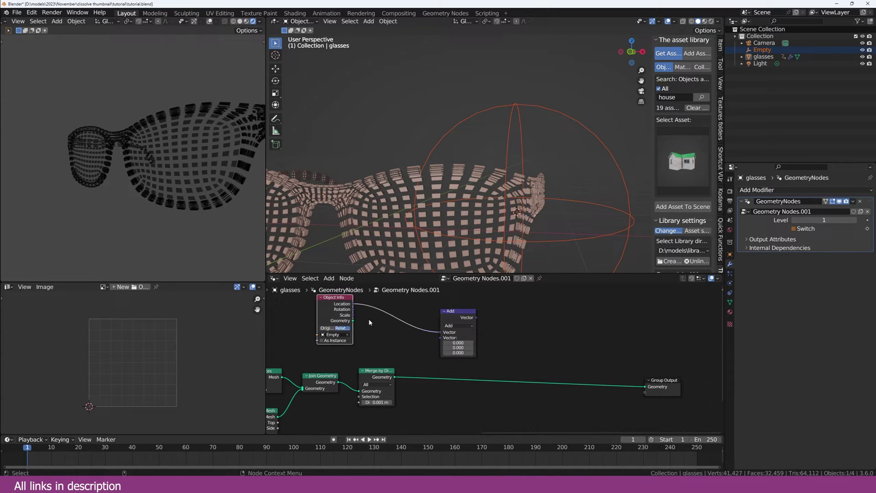
click(454, 325)
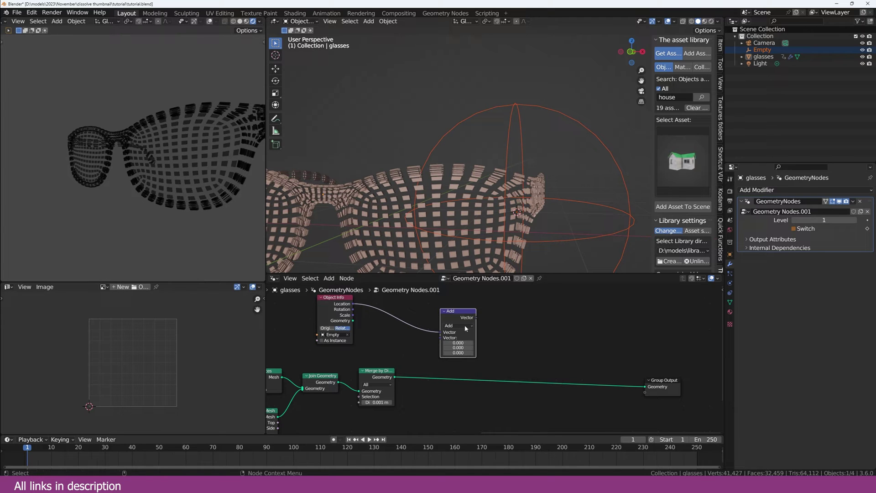
click(453, 399)
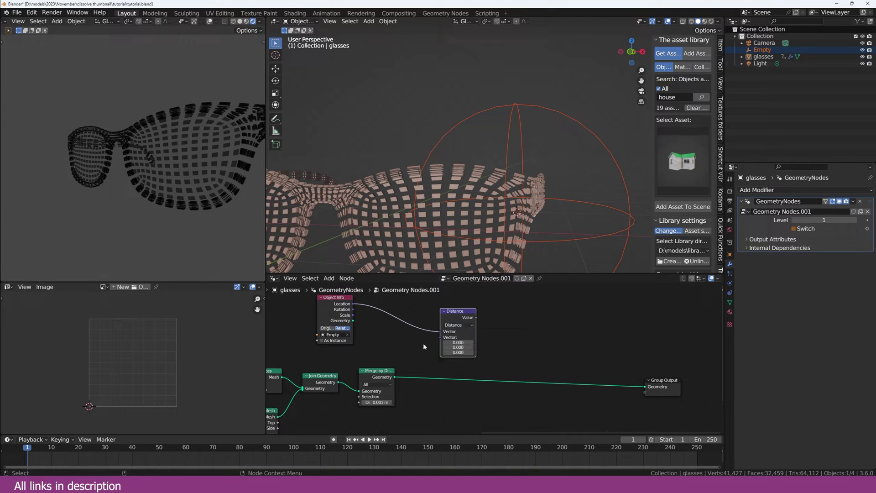
Step: Add a Position node and connect it to the second Vector input of the Distance node
key(shift+a)
click(386, 341)
text(position)
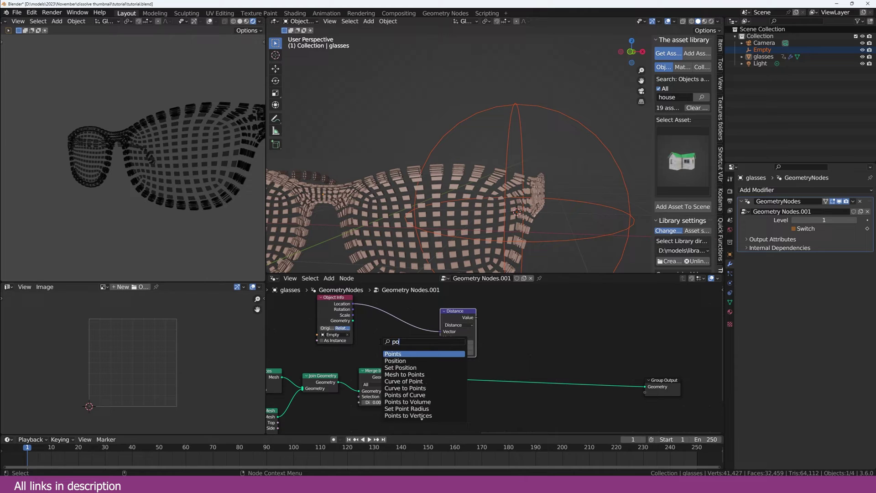
key(Return)
drag(385, 358, 430, 328)
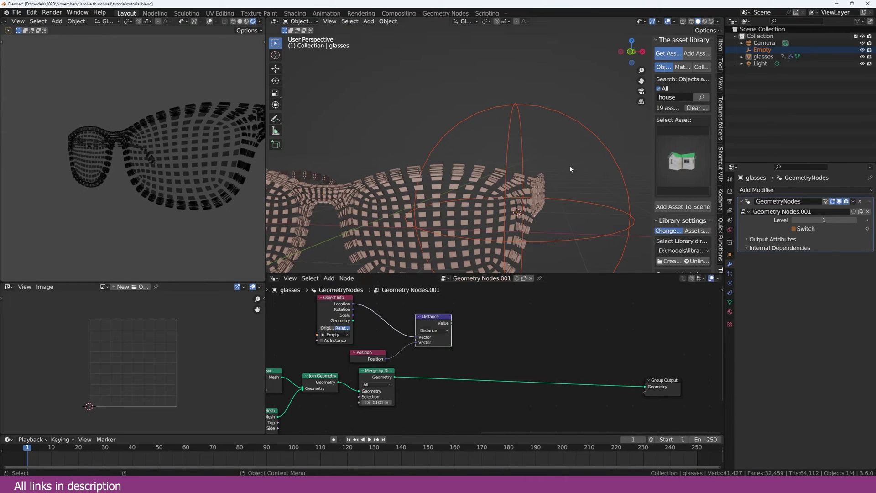
Step: Preview the Distance value on the merged glasses geometry with a Viewer node and pin the node tree
ctrl+shift+click(445, 337)
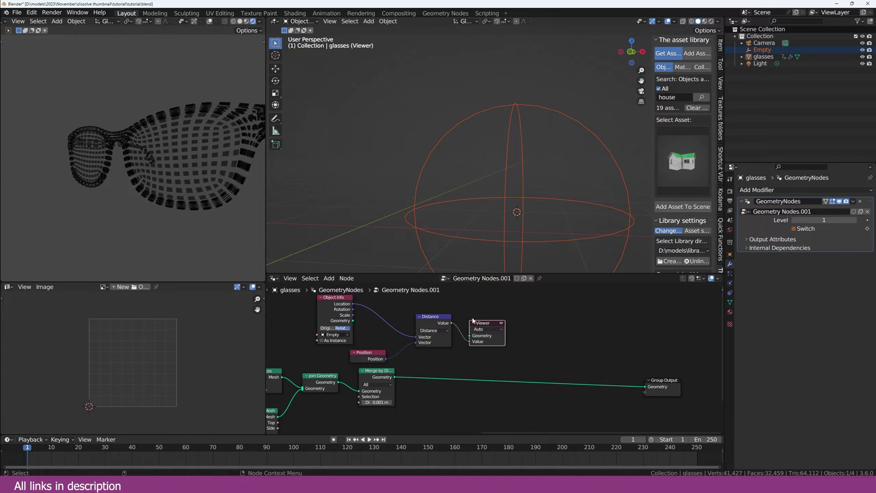
click(576, 133)
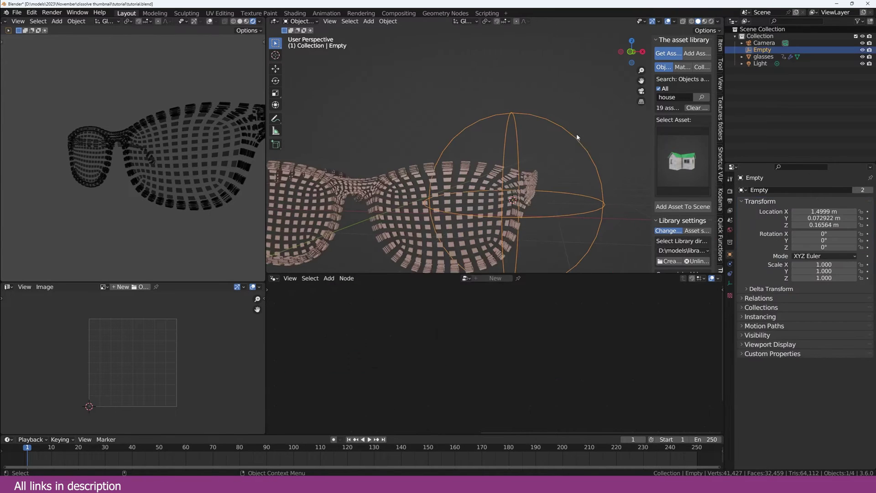
click(491, 184)
click(539, 278)
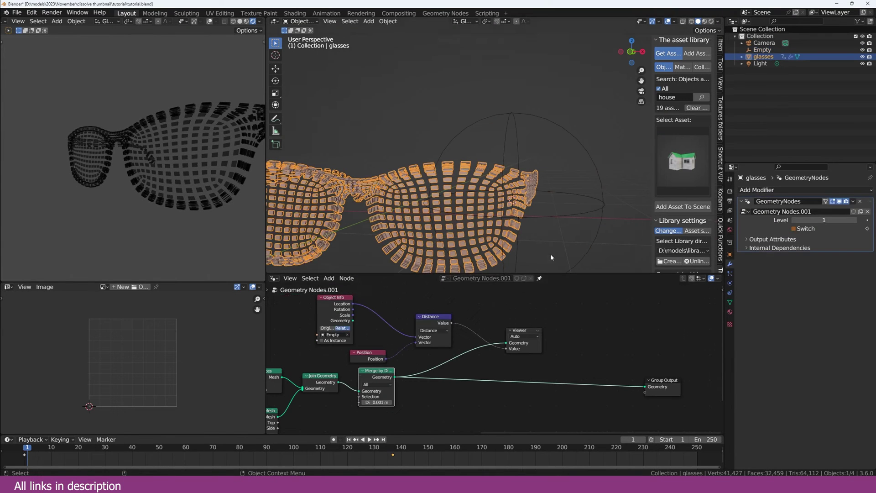
click(538, 331)
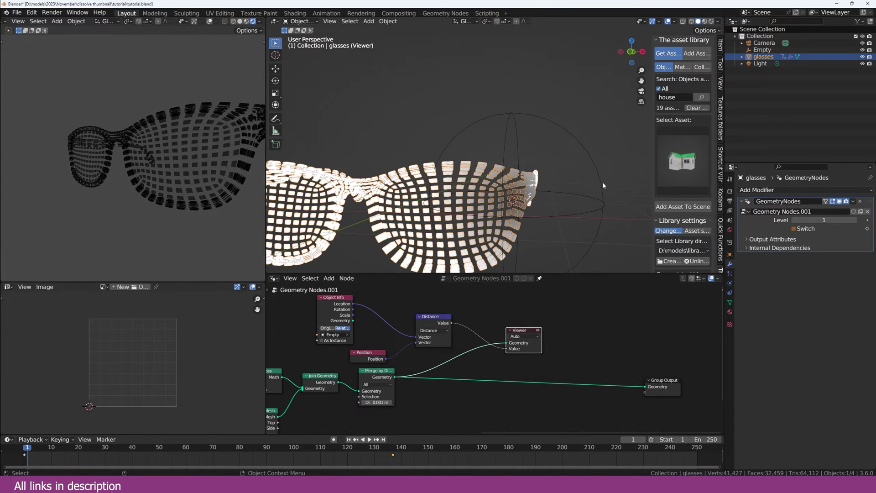
Step: Move the Empty over the nearby lens, to about X 1.19, Y 0.03, Z 0.26 m
click(602, 181)
key(g)
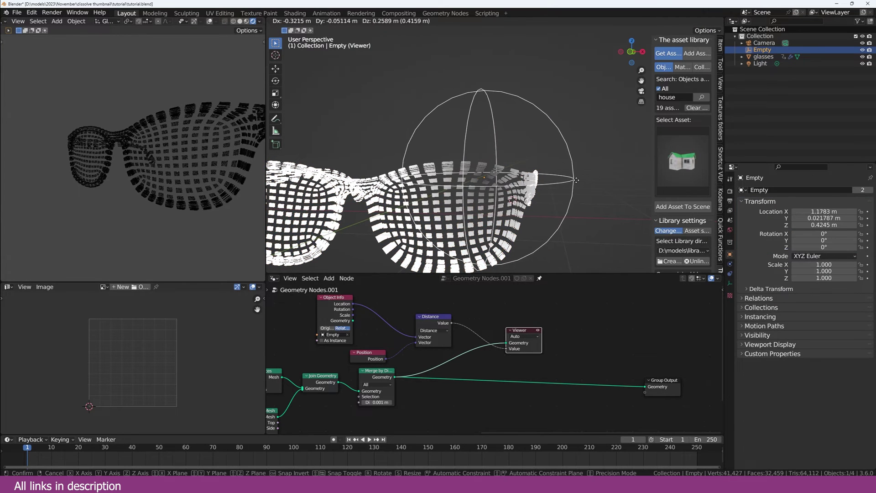
click(570, 194)
Step: Insert Map Range and Color Ramp nodes between Distance and the Viewer, moving the ramp's black stop to 0.250
key(shift+a)
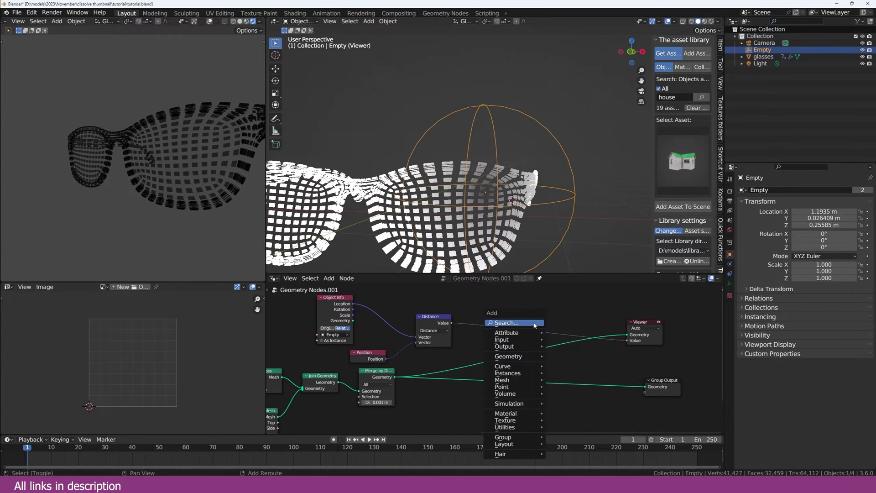
click(534, 323)
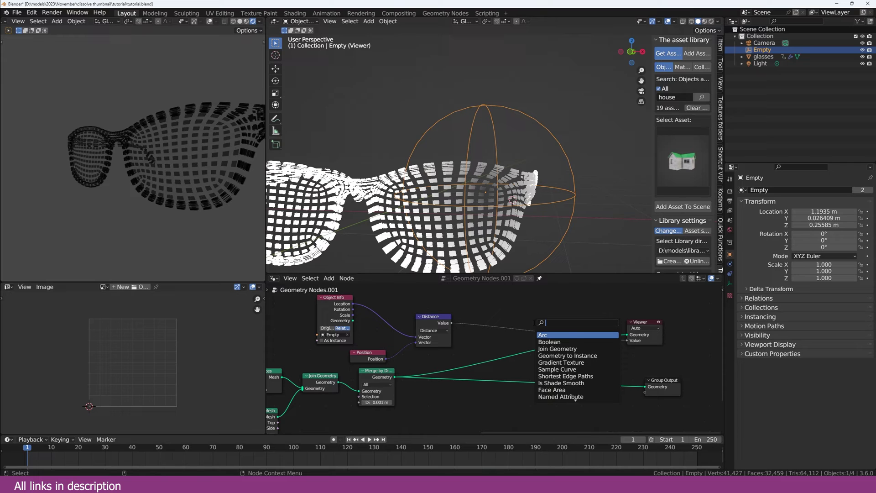
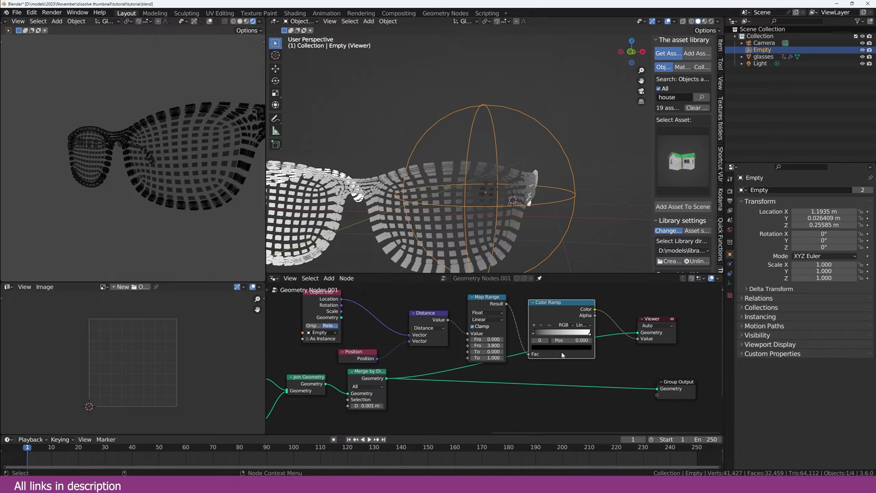
drag(533, 333, 572, 332)
scroll(569, 184, down, 2)
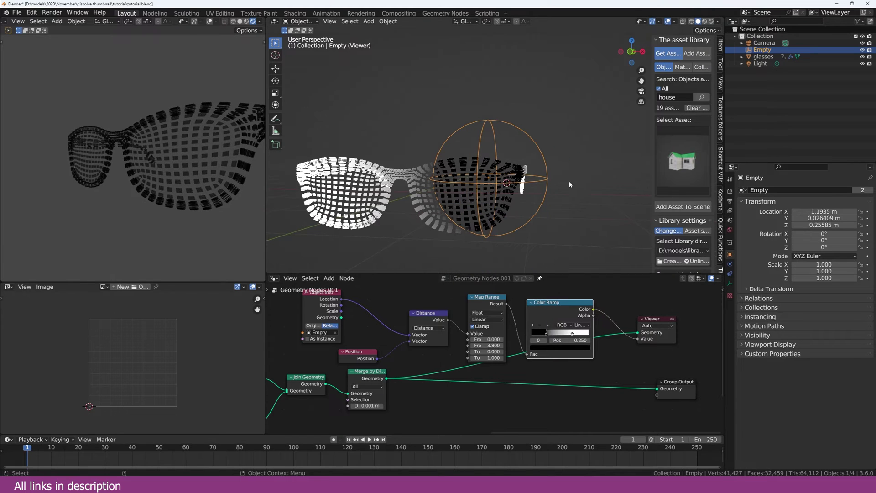
Step: Sharpen the distance mask by setting Map Range's From Max to 7.0 and the Color Ramp's white stop to 0.259
mouse_move(497, 346)
mouse_down()
mouse_move(532, 345)
mouse_move(497, 345)
mouse_move(511, 345)
mouse_up()
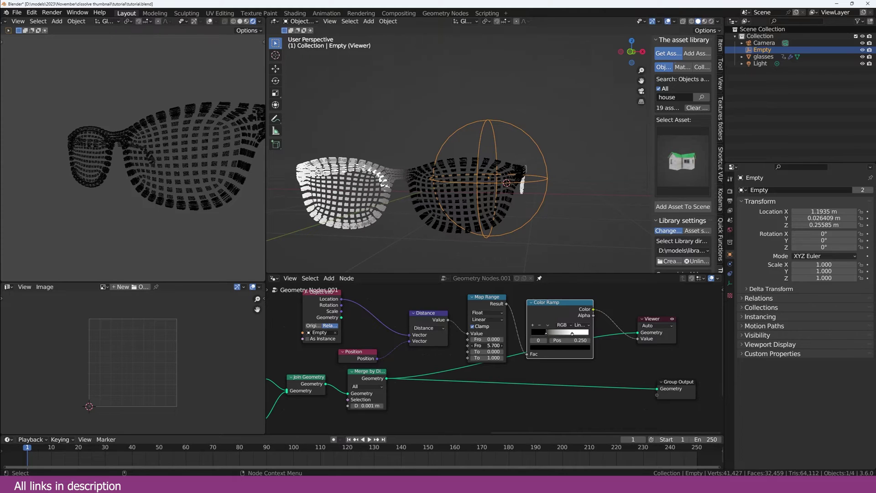
drag(573, 334, 549, 335)
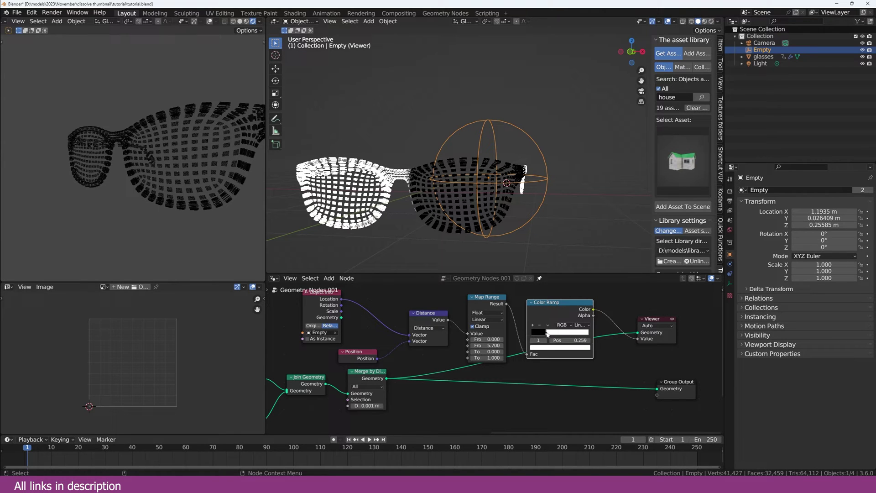
drag(492, 345, 504, 345)
Step: Try moving and rotating the Empty to check how the black-and-white mask responds
key(g)
right_click(496, 193)
key(r)
right_click(547, 201)
key(r)
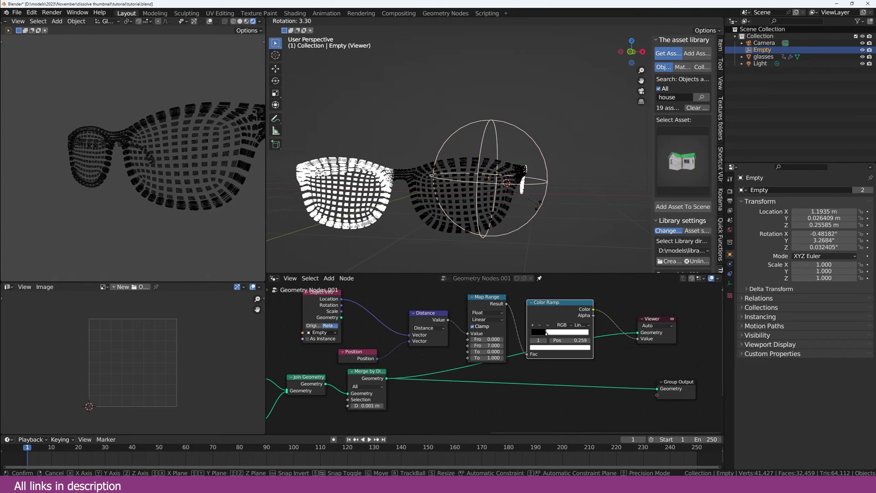
right_click(540, 202)
key(r)
right_click(537, 176)
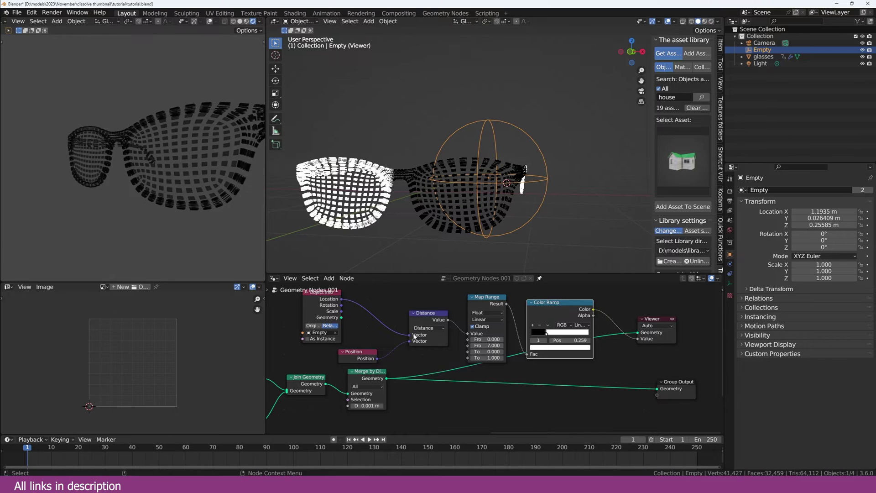
Step: Add a Linear Gradient Texture node above the Distance node and connect its Color to the Viewer's Value
middle_drag(415, 310, 458, 326)
middle_drag(393, 337, 420, 339)
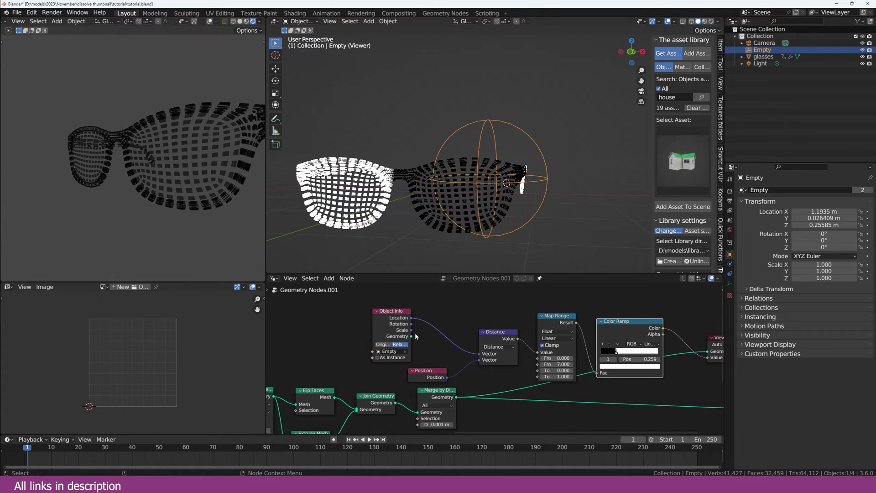
drag(398, 313, 353, 313)
key(shift+a)
click(399, 314)
text(gt)
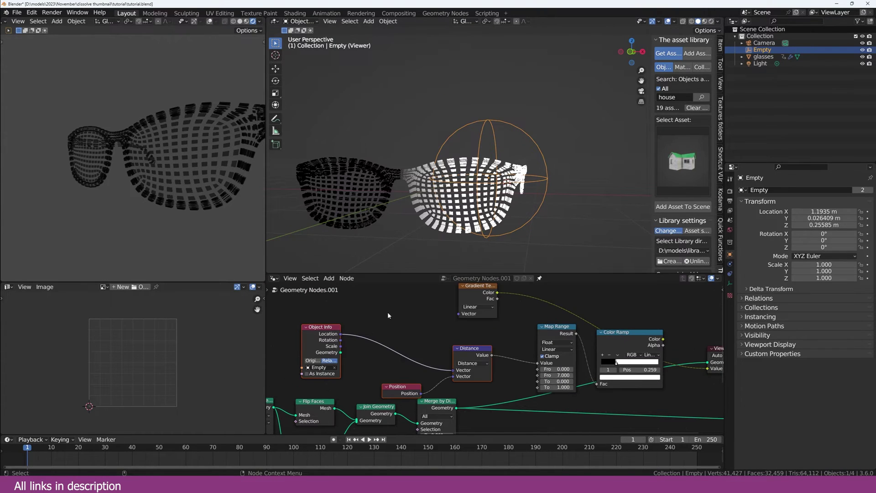
Step: Add a Position node and connect it to the Gradient Texture's Vector input
click(387, 311)
key(shift+a)
click(383, 308)
text(posi)
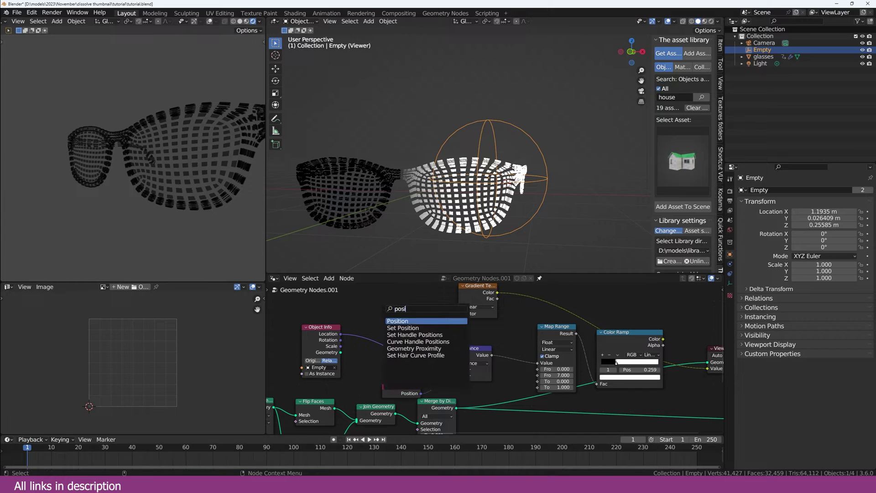
key(Return)
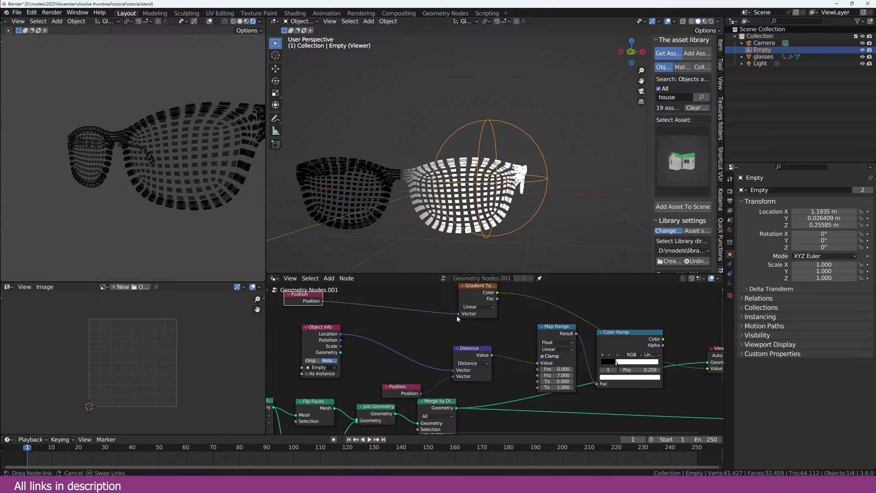
Step: Duplicate the Distance node between Position and Gradient Texture, set the copy to Add, and connect the Empty's Object Info Location to its second Vector
click(464, 354)
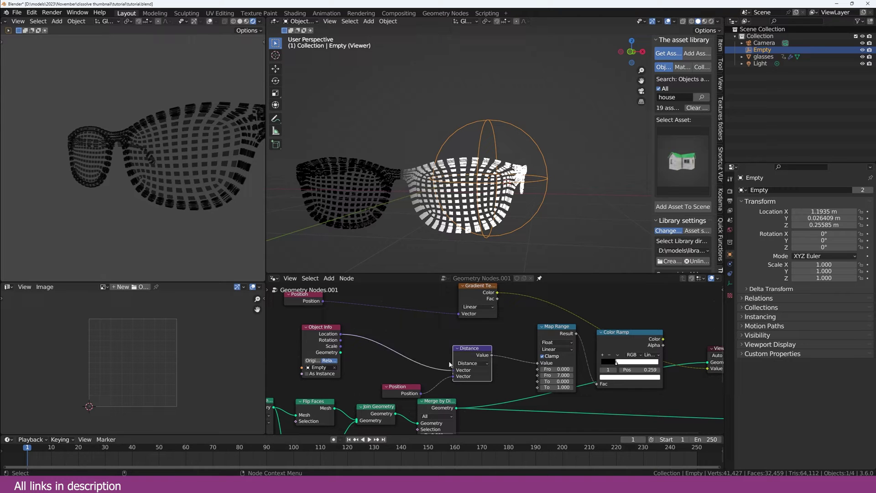
drag(467, 353, 411, 314)
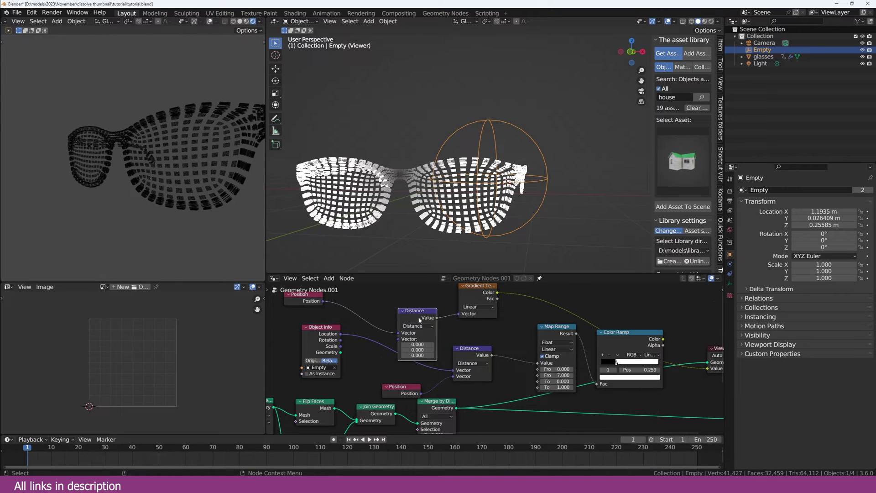
click(415, 326)
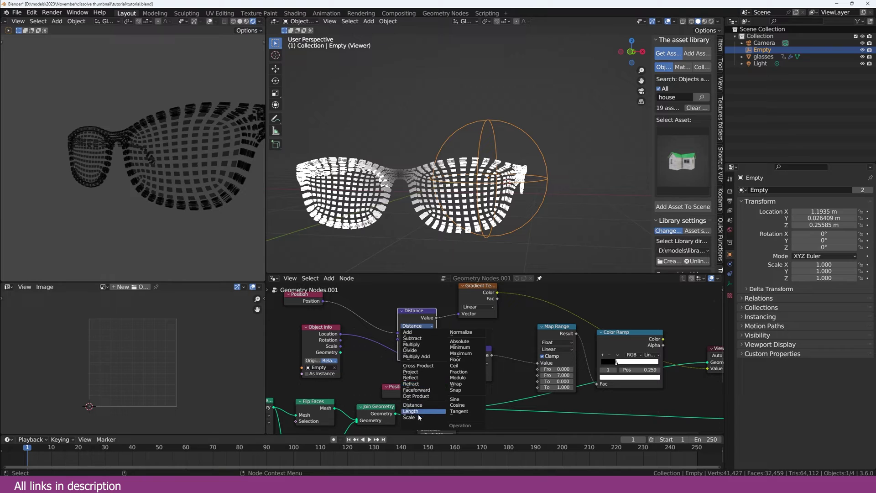
click(426, 336)
drag(328, 336, 398, 340)
drag(437, 317, 461, 314)
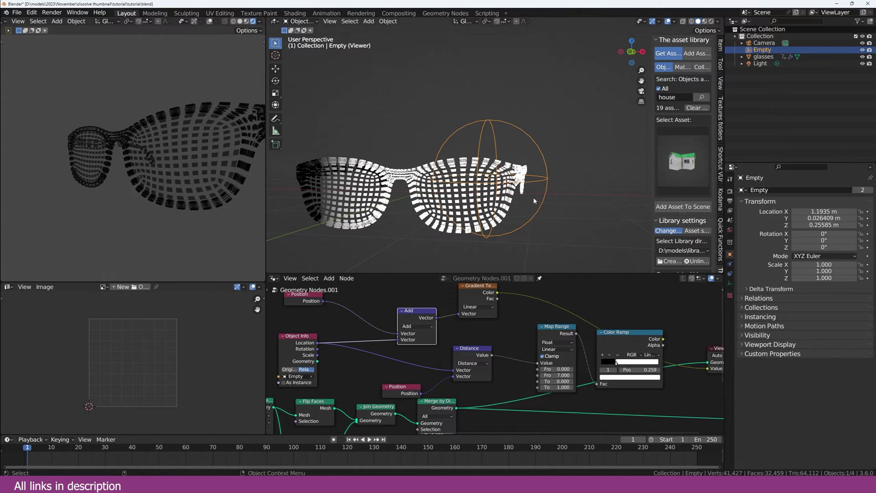
Step: Switch the Add node to Subtract and test the gradient by moving the Empty temporarily with each operation
key(g)
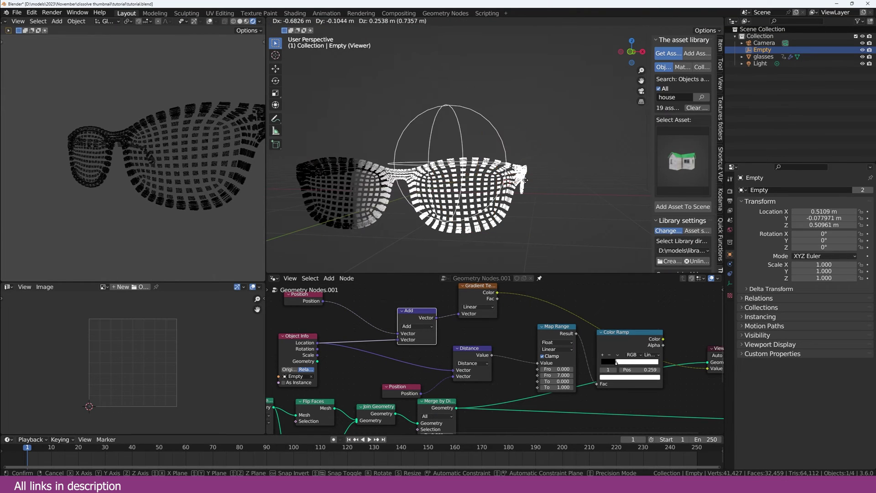
click(563, 224)
click(424, 327)
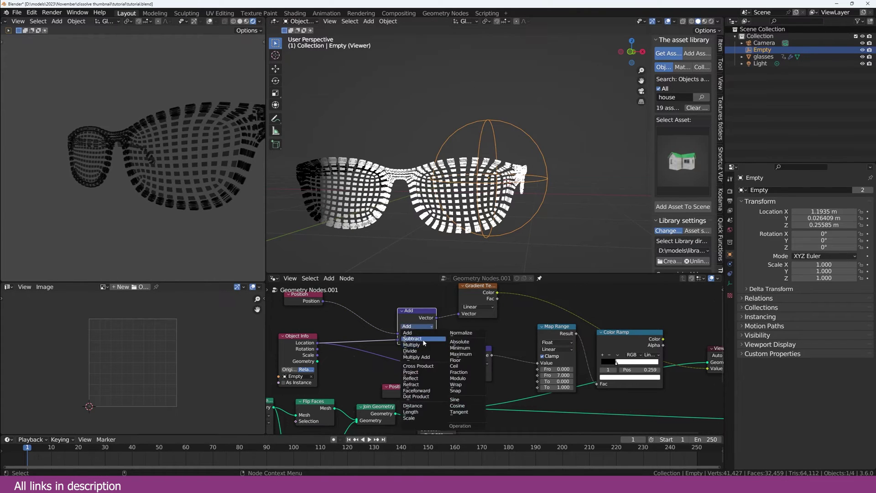
click(422, 338)
key(g)
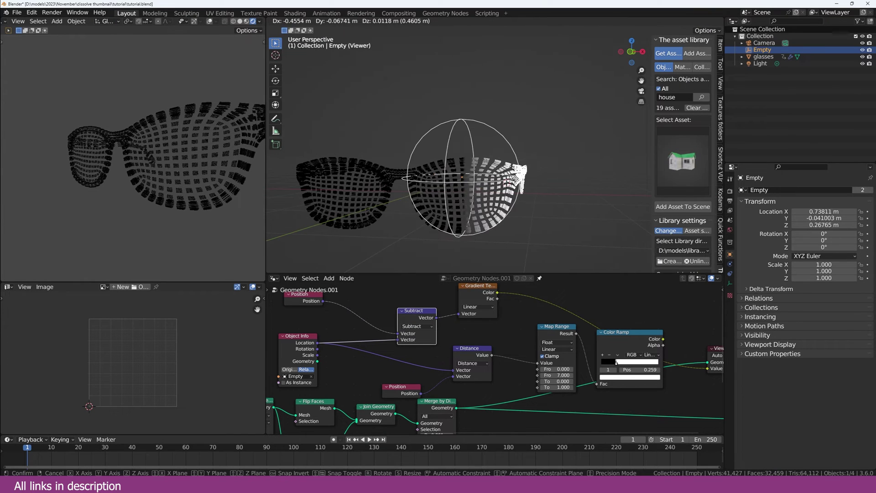
right_click(454, 176)
Step: Insert a Vector Rotate node of type Euler between Subtract and Gradient Texture, and connect Object Info's Rotation to its Rotation input
drag(407, 315, 344, 306)
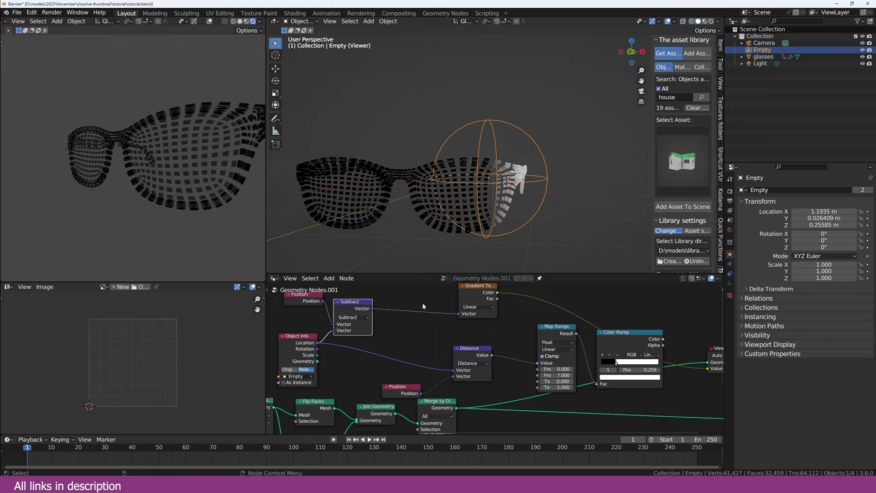
drag(472, 300, 501, 299)
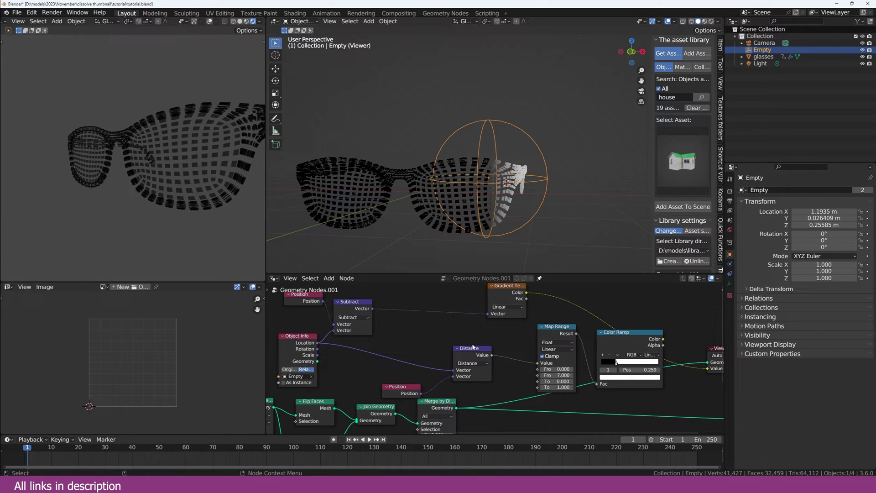
key(shift+a)
click(425, 317)
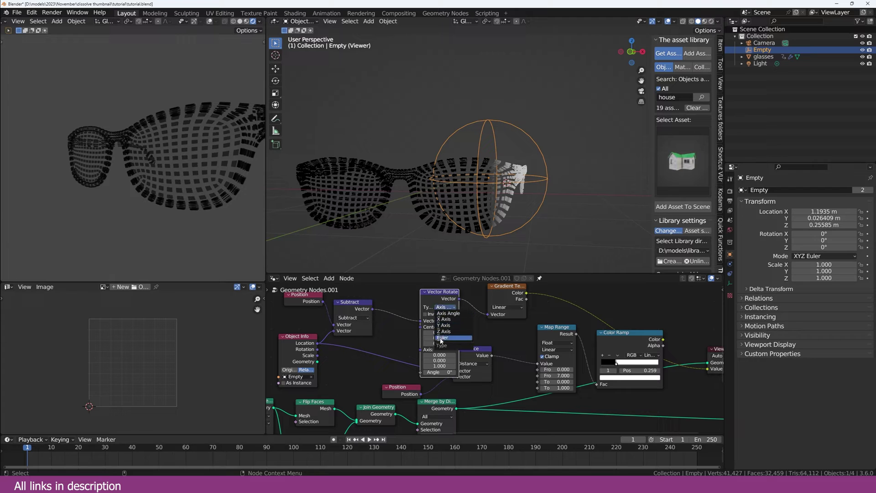
click(441, 339)
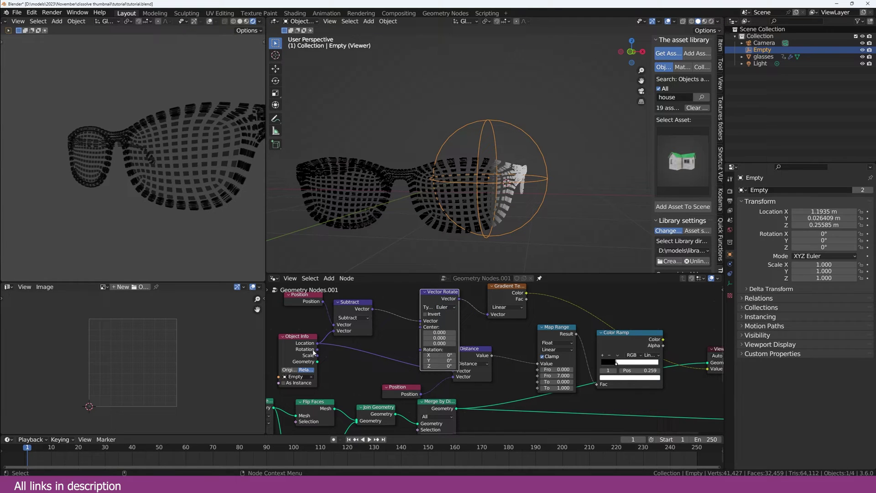
drag(314, 350, 422, 352)
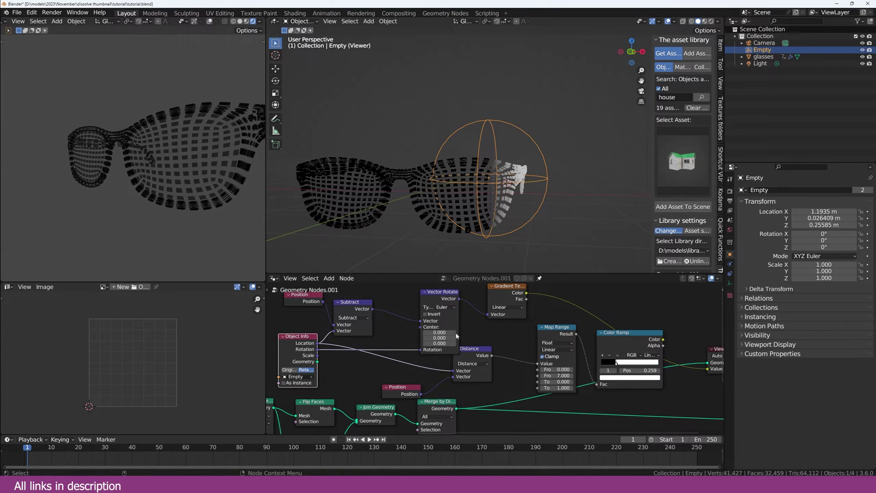
Step: Enable Invert on the Vector Rotate node and try rotating and moving the Empty to check how the gradient follows it
middle_drag(547, 178, 571, 188)
key(r)
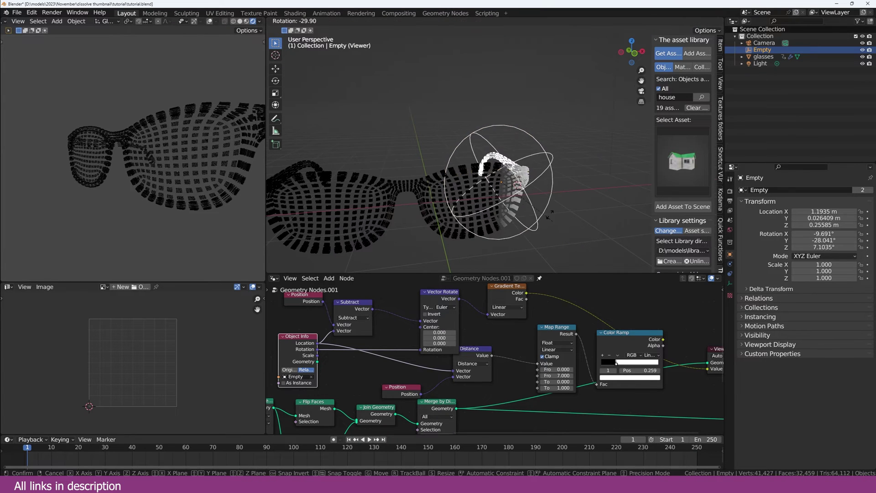
right_click(511, 212)
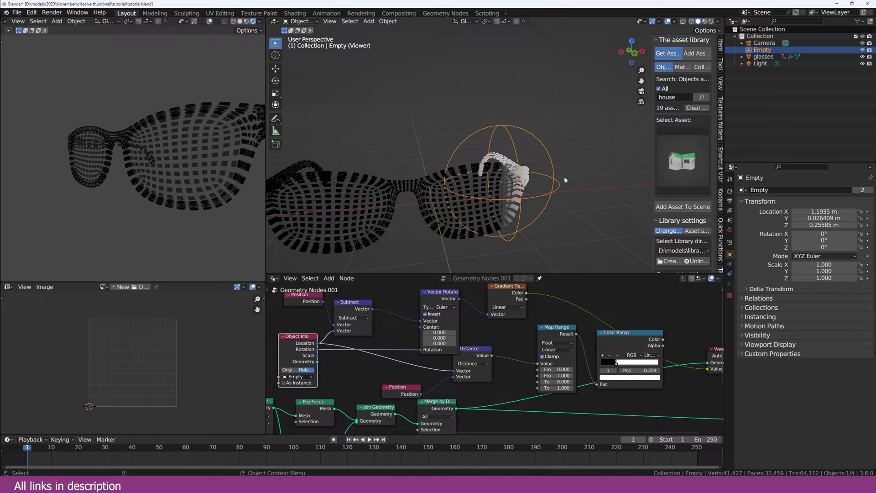
key(r)
key(y)
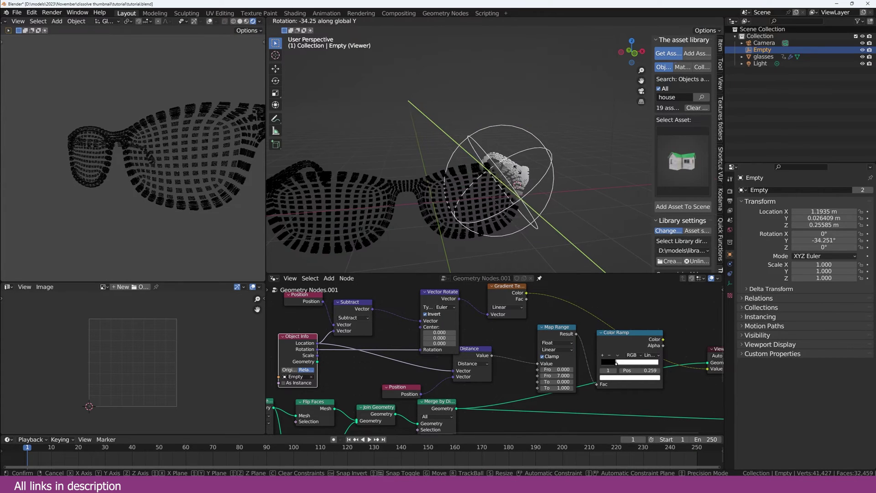
right_click(511, 203)
key(g)
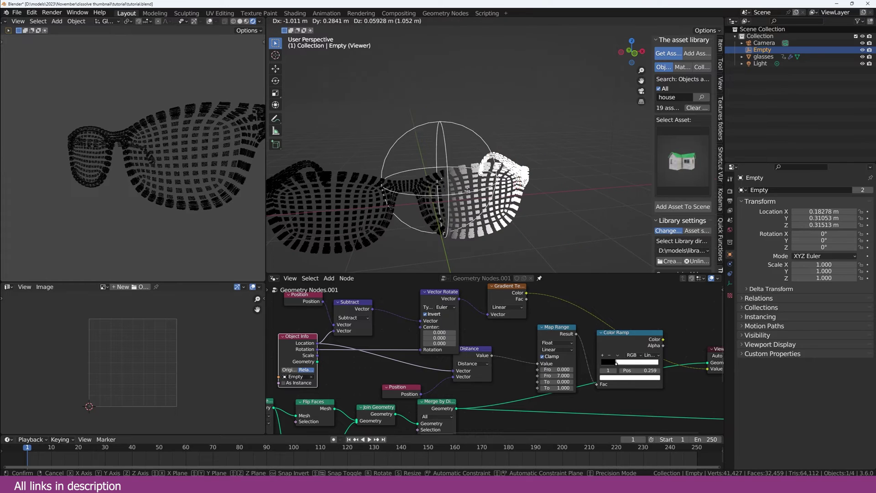
key(r)
key(r)
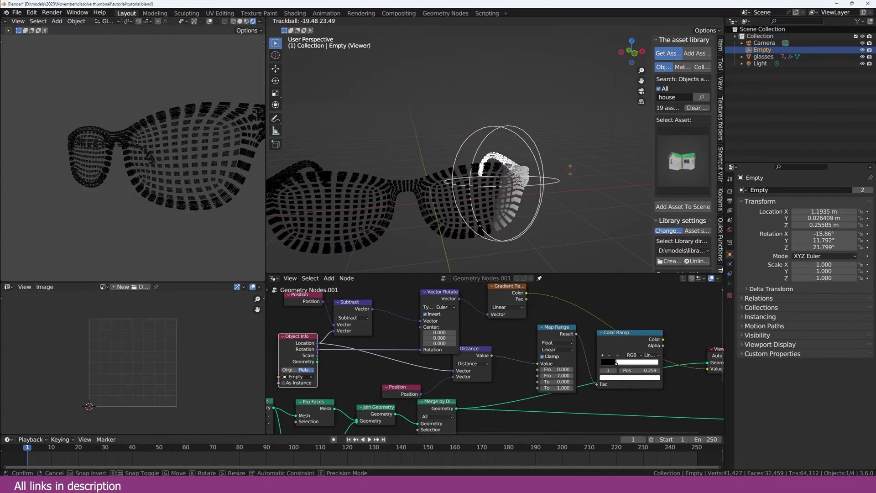
key(Escape)
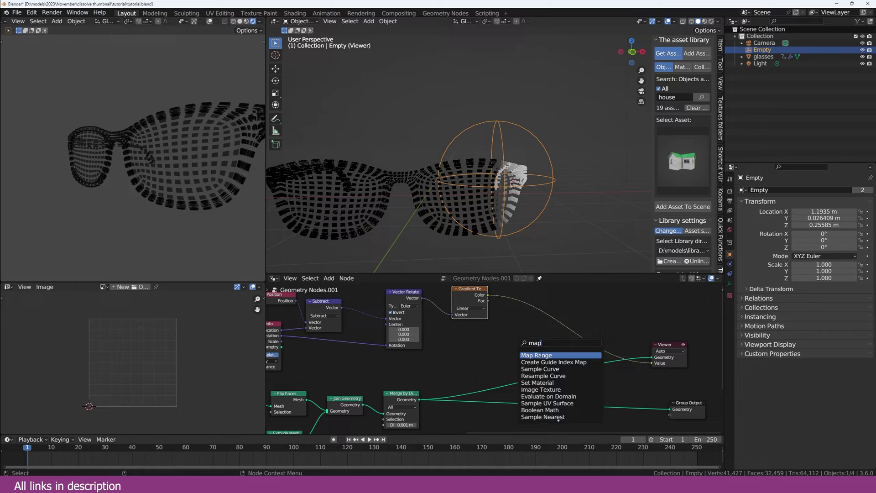
Step: Insert a Map Range node between the Gradient Texture's output and the Viewer's Value
click(541, 355)
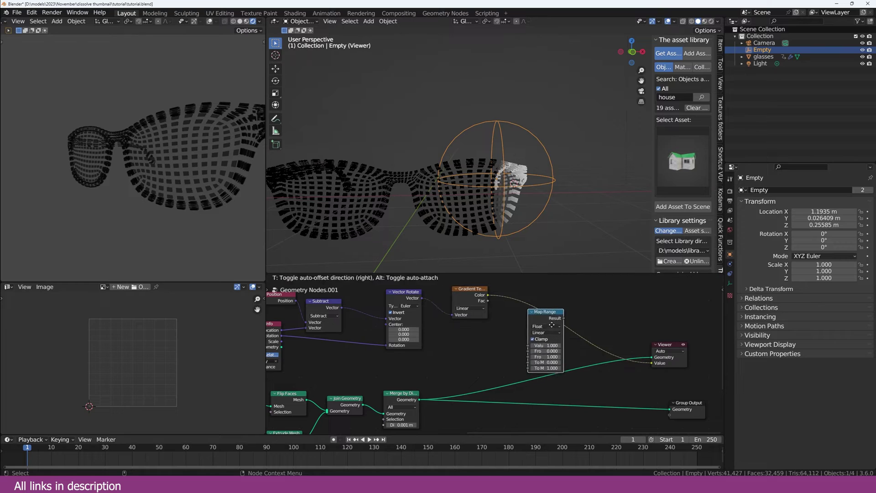
click(530, 309)
middle_drag(494, 354, 622, 339)
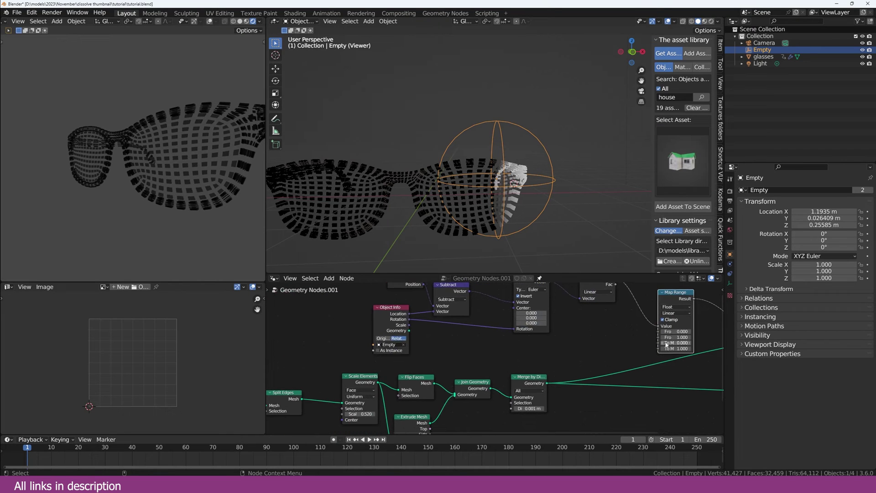
Step: Adjust Map Range's From Max to 0.220 and expose it as a modifier setting by linking it to the Group Input node
mouse_move(678, 349)
mouse_down()
mouse_move(703, 348)
mouse_move(669, 337)
mouse_move(698, 337)
mouse_move(679, 337)
mouse_up()
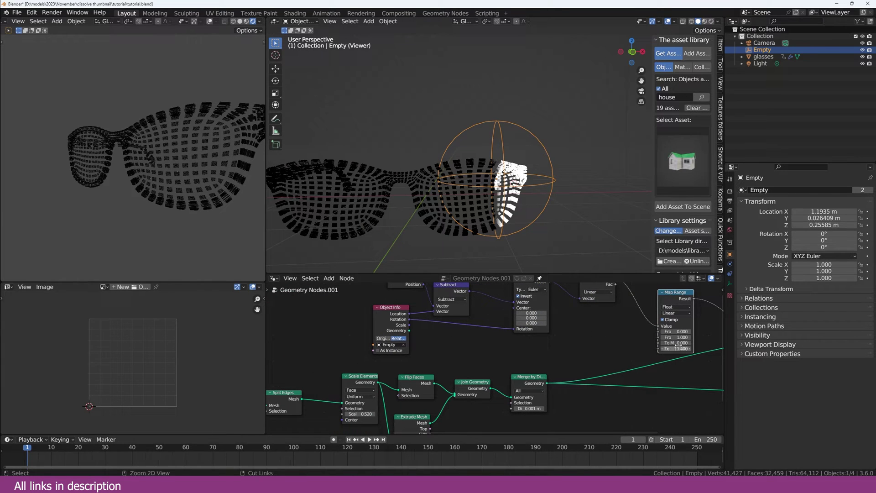
key(ctrl+z)
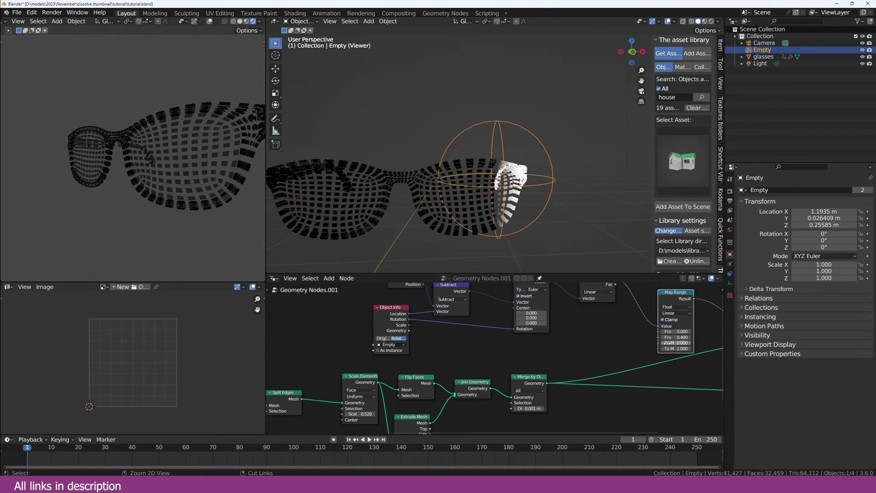
key(ctrl+z)
middle_drag(660, 337, 678, 327)
drag(675, 325, 337, 394)
scroll(410, 383, down, 4)
drag(340, 391, 341, 391)
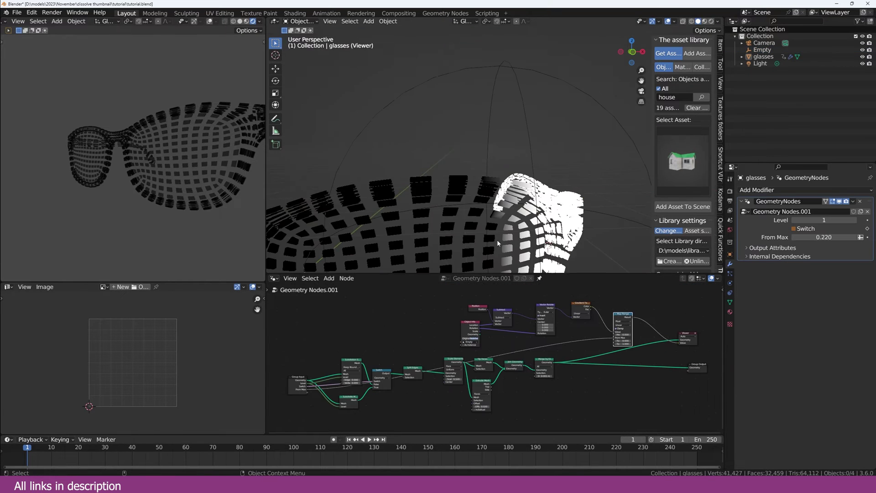
shift+middle_drag(496, 239, 477, 192)
scroll(477, 192, up, 2)
scroll(527, 240, down, 1)
scroll(508, 341, up, 3)
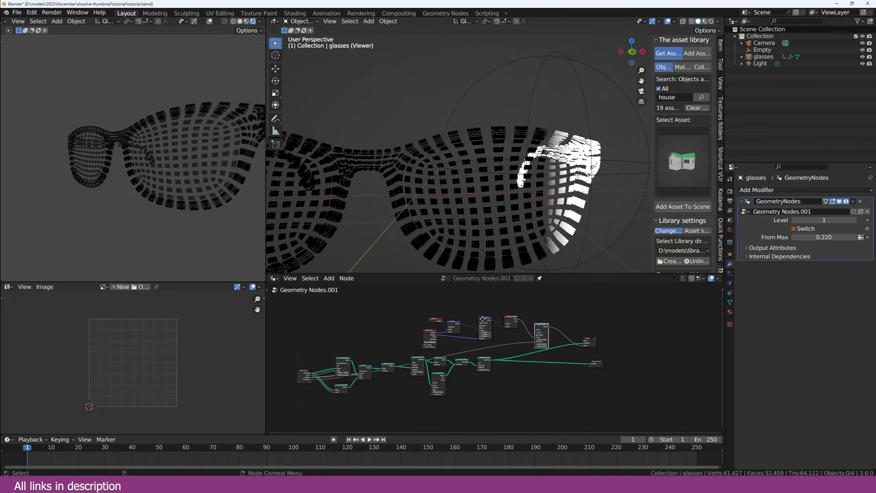
Step: Disconnect Map Range from the Viewer and rearrange the gradient mask nodes above the main chain, ahead of Scale Elements
drag(548, 333, 529, 343)
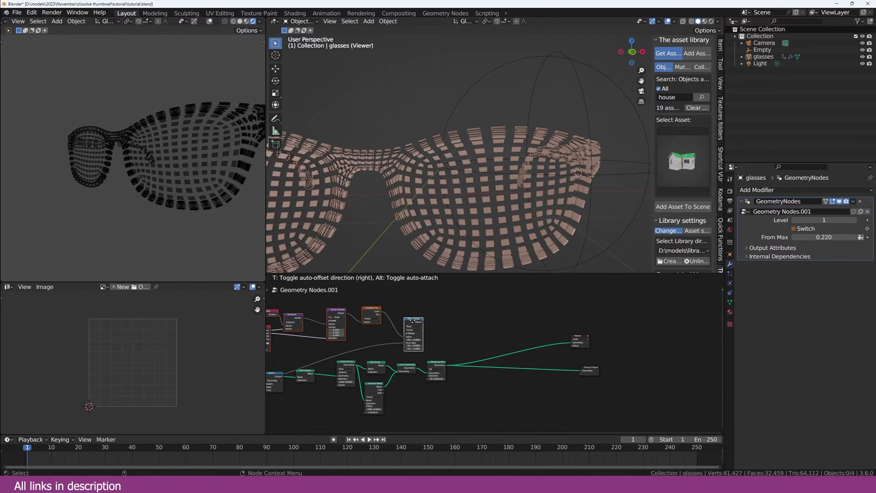
click(448, 346)
middle_drag(448, 346, 494, 339)
scroll(474, 327, up, 3)
drag(455, 311, 437, 314)
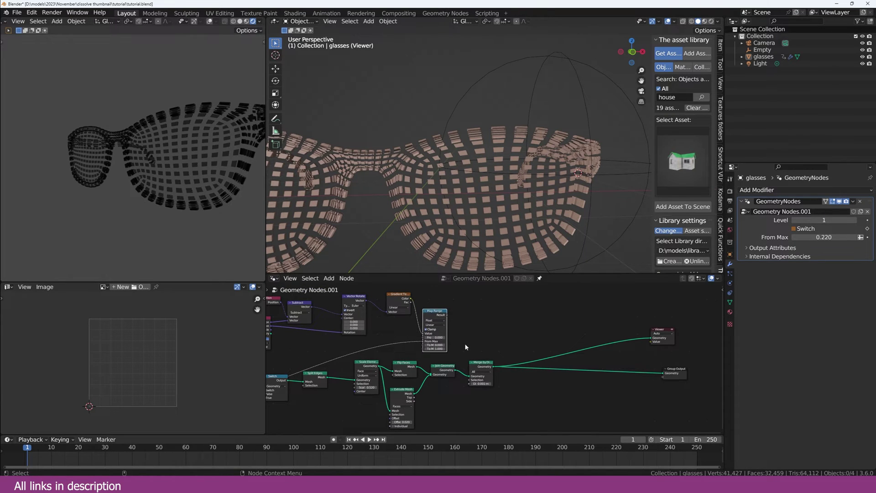
middle_drag(466, 345, 447, 335)
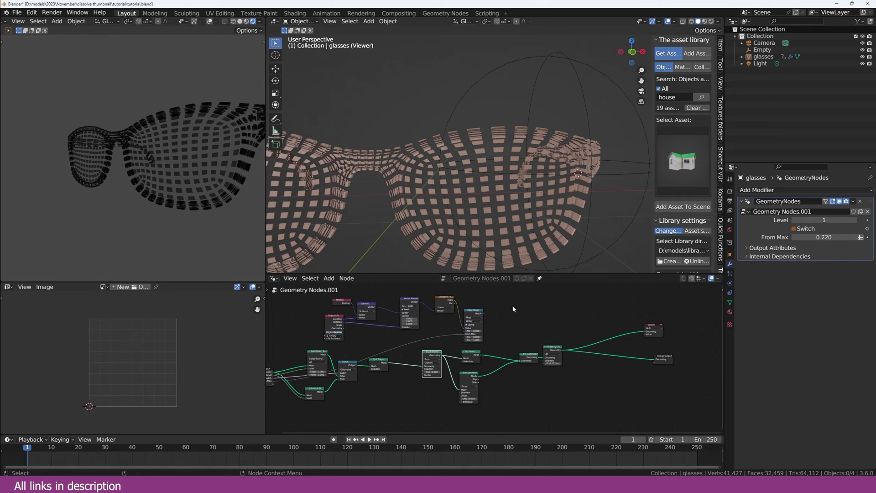
drag(485, 287, 311, 328)
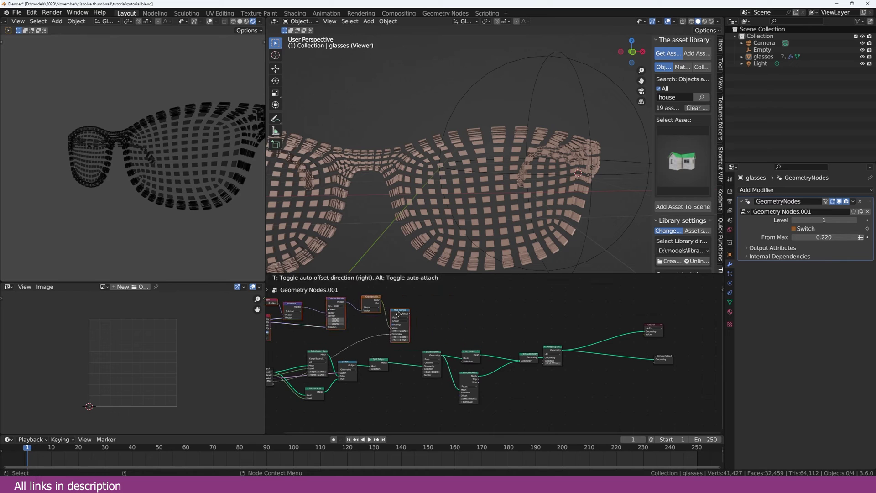
Step: Try a Scale of 0.690 on the Scale Elements node and connect Map Range's Result to its Scale input
scroll(425, 382, up, 4)
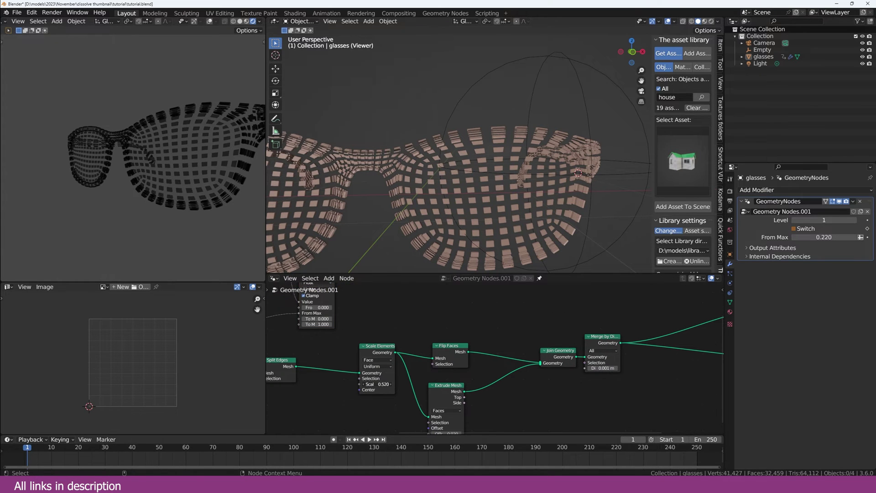
mouse_move(378, 384)
shift+mouse_down()
mouse_move(413, 383)
mouse_move(395, 383)
shift+mouse_up()
middle_drag(342, 344, 407, 345)
scroll(407, 345, down, 3)
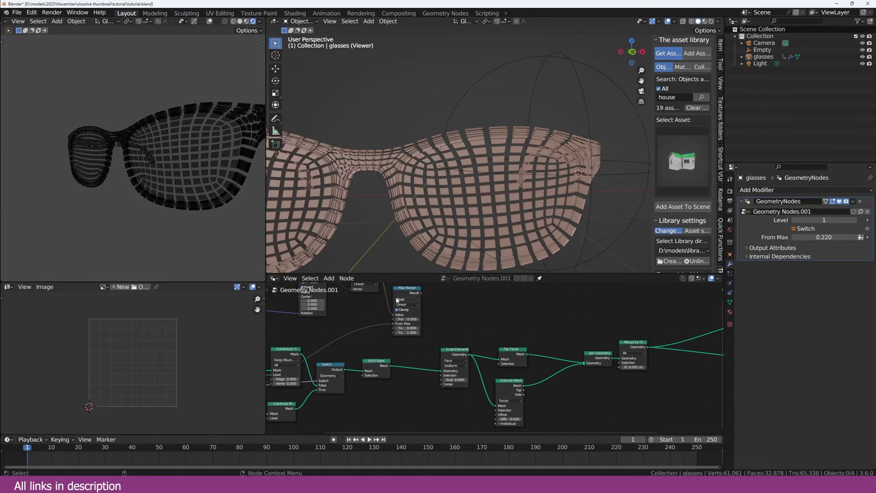
drag(421, 294, 442, 381)
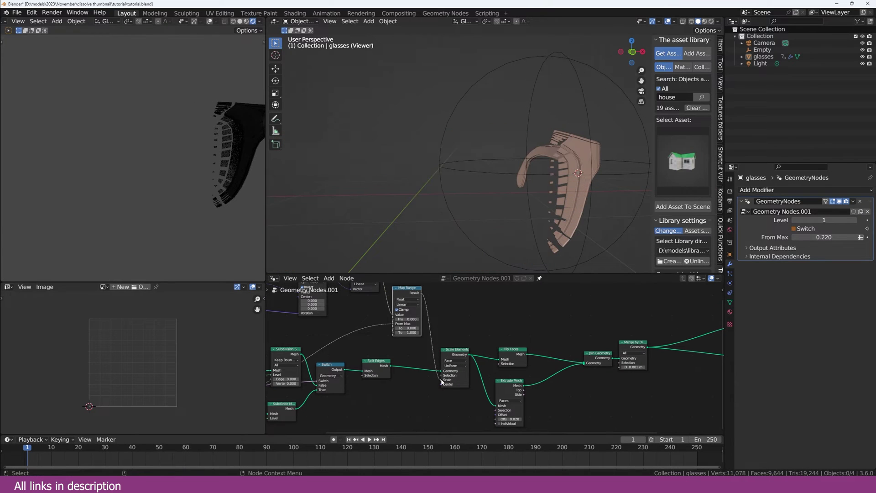
Step: Try moving the Empty across the glasses to test the dissolve mask
middle_drag(563, 178, 618, 208)
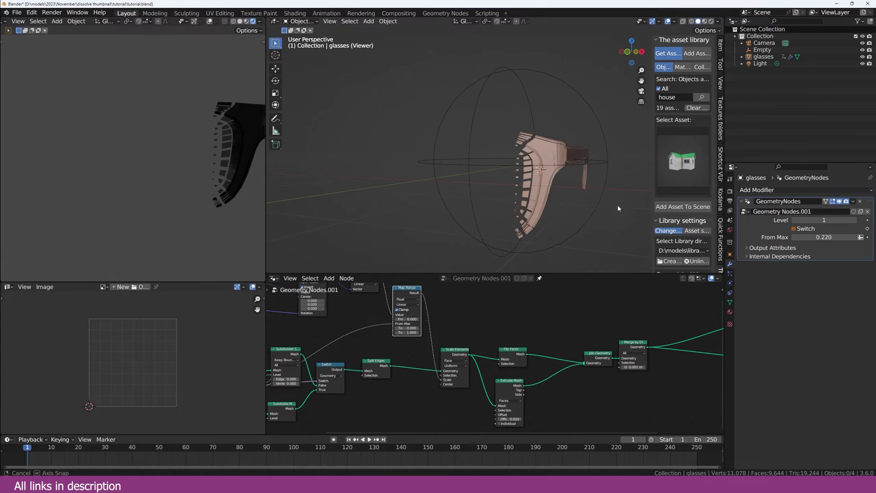
click(613, 171)
key(g)
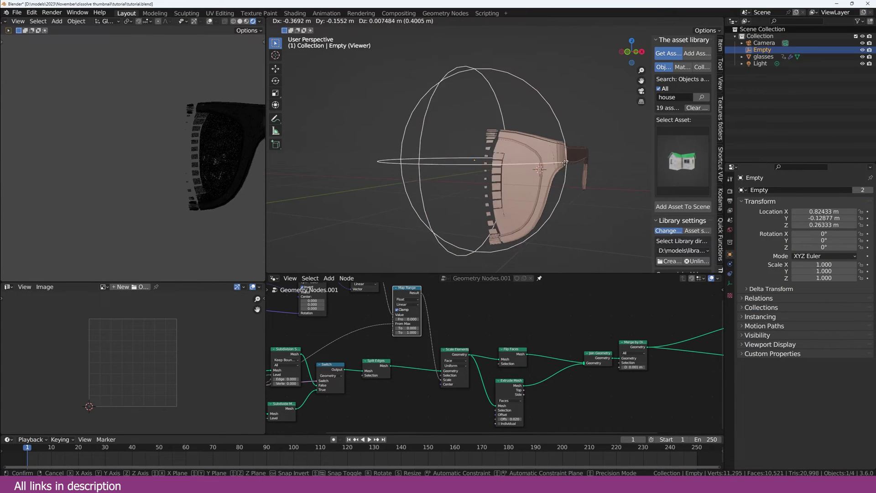
right_click(492, 153)
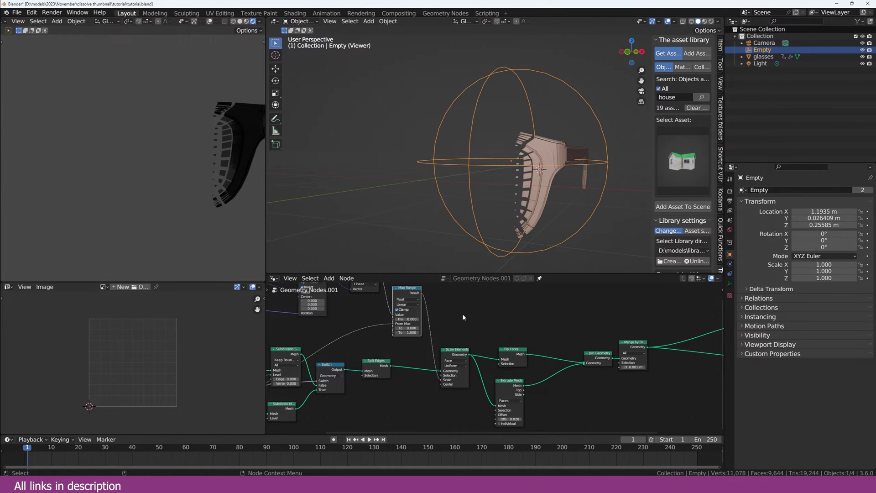
Step: Set the glasses modifier's From Max to 0.390, then reposition the Empty and rotate it about -38° around the Y axis
scroll(463, 315, up, 2)
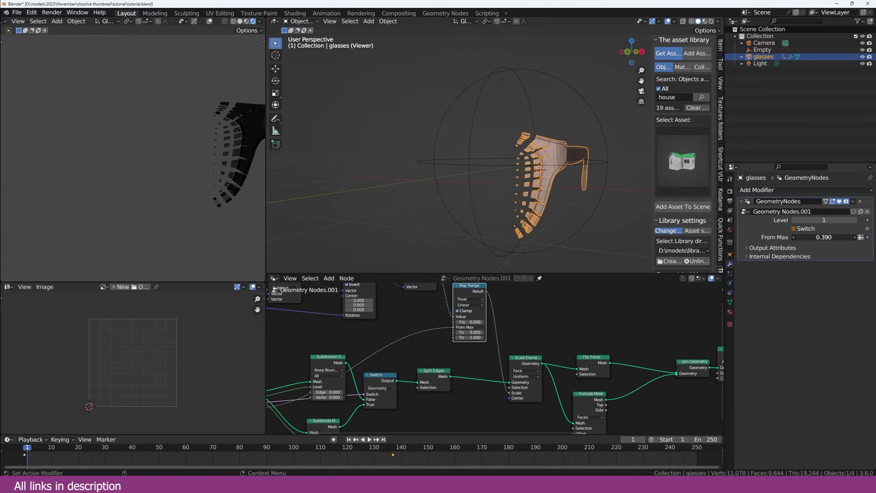
mouse_move(823, 237)
mouse_down()
mouse_move(811, 237)
mouse_move(835, 236)
mouse_move(824, 237)
mouse_up()
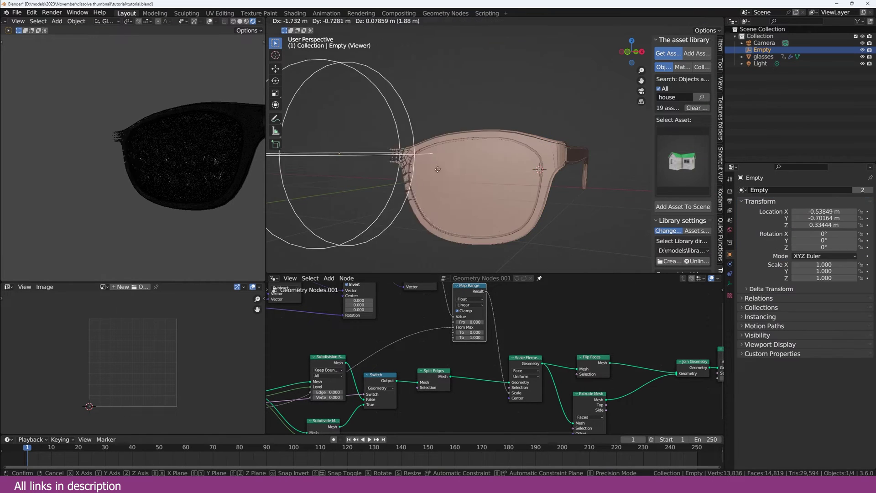
key(Return)
key(r)
key(y)
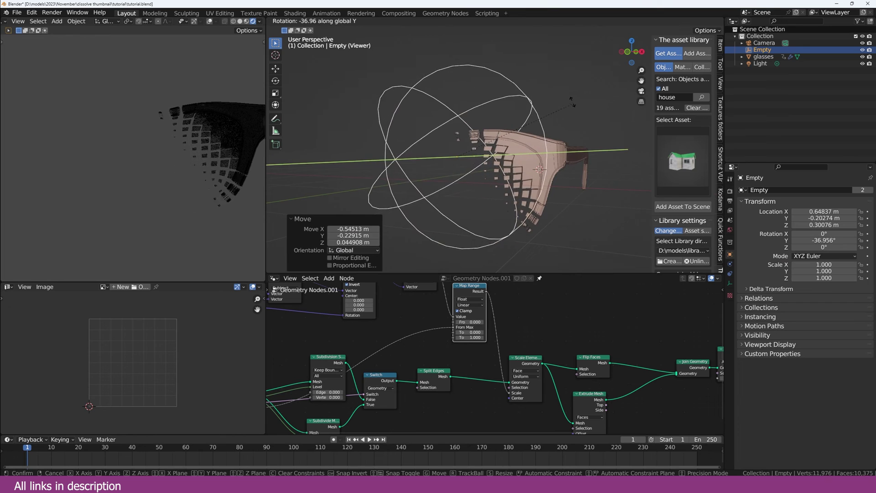
key(Return)
Step: Move the Empty along X to about -1.48 m and inspect the glasses' mesh up close
key(g)
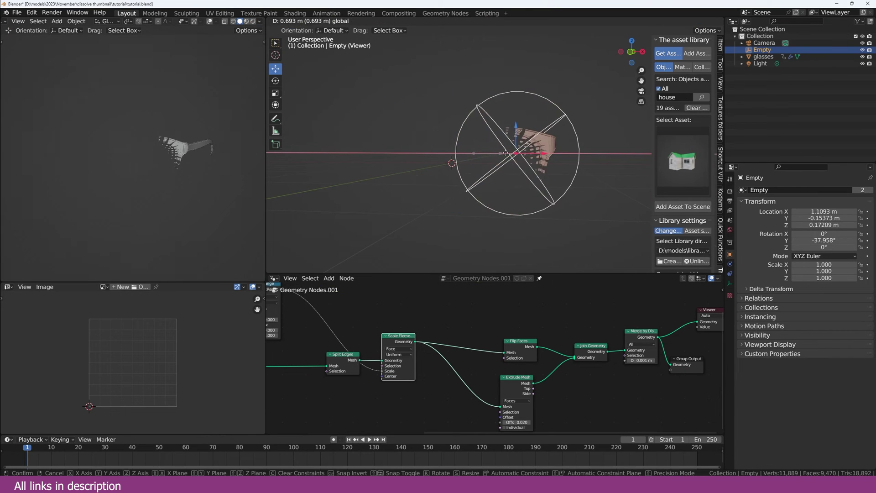
drag(505, 153, 364, 153)
scroll(408, 155, up, 4)
middle_drag(536, 137, 487, 163)
scroll(551, 153, up, 3)
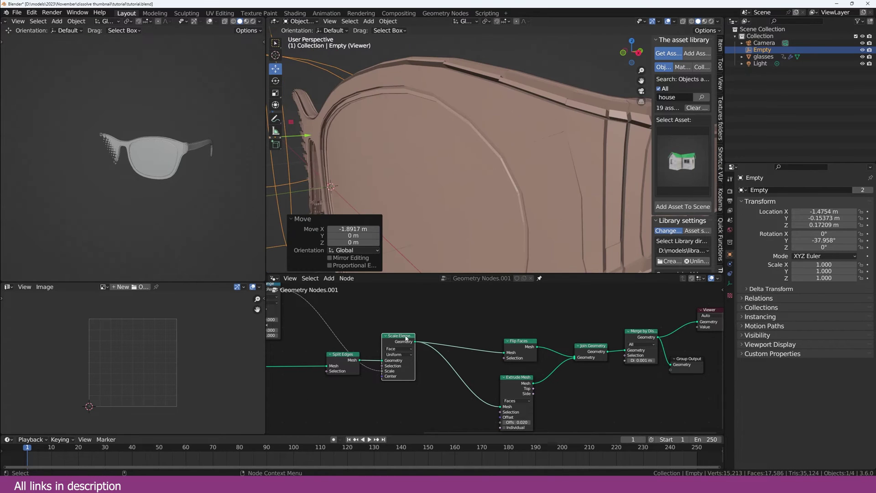
Step: Examine how the Split Edges node separates the face pieces along the glasses' dissolving edge
middle_drag(344, 363, 445, 357)
click(444, 357)
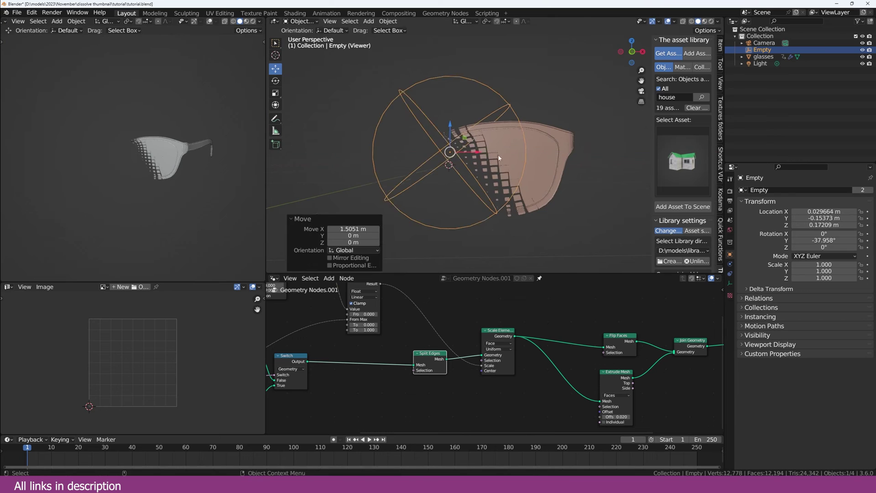
middle_drag(438, 155, 502, 165)
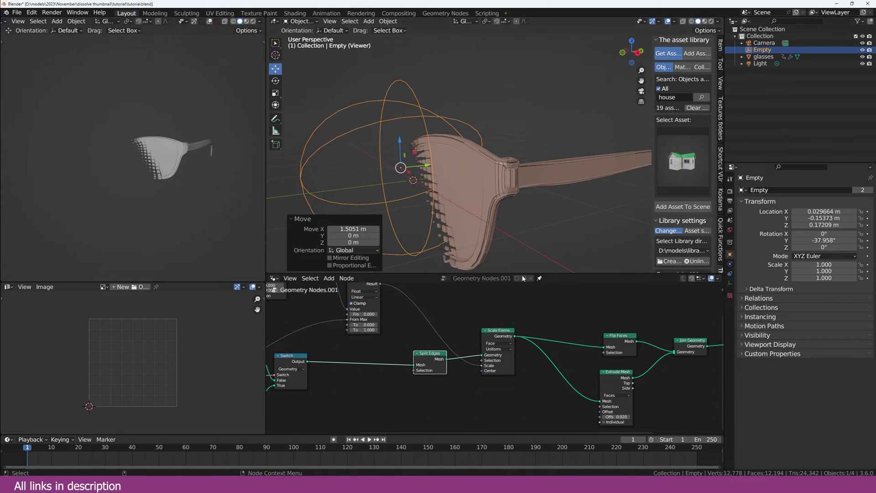
scroll(512, 357, down, 4)
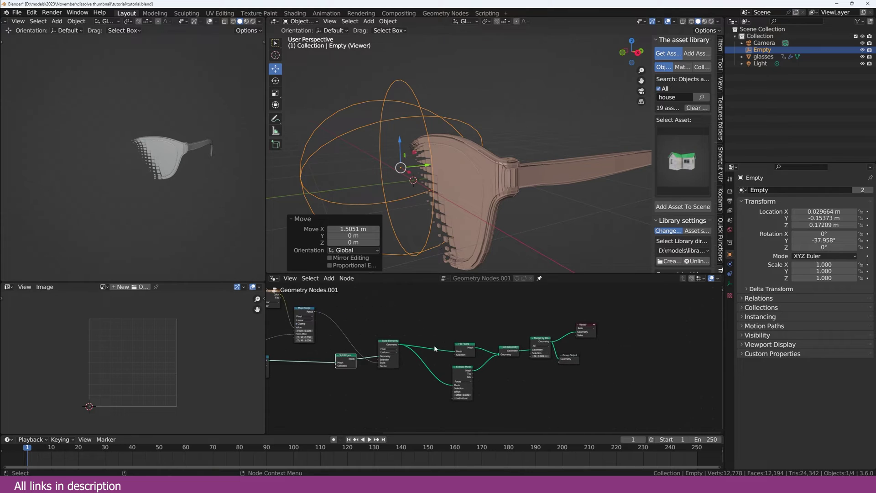
middle_drag(379, 197, 474, 183)
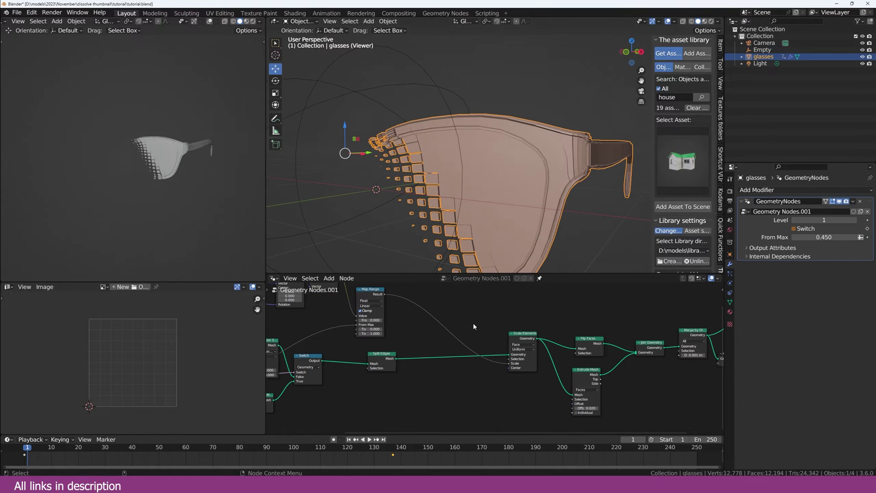
Step: Sketch an annotation stroke along the dissolving edge of the glasses
scroll(458, 313, up, 1)
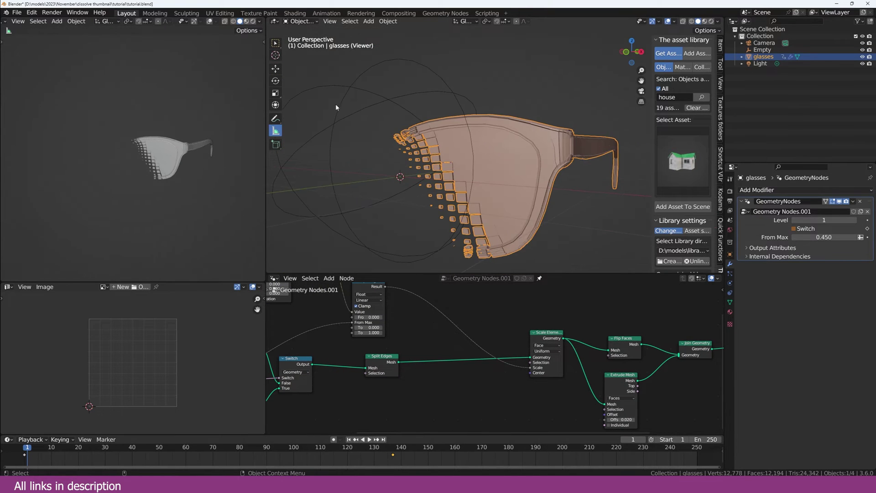
click(275, 118)
drag(383, 116, 405, 201)
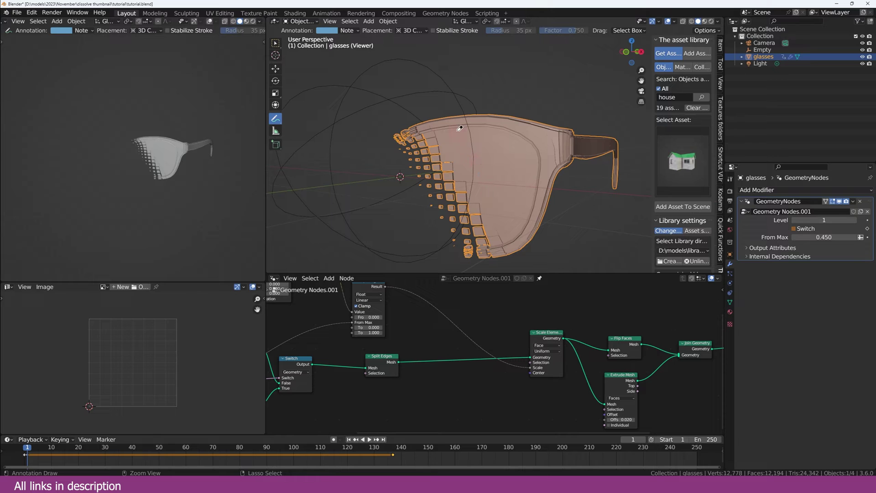
Step: Insert a Delete Geometry node between Merge by Distance and the Viewer
middle_drag(420, 327, 407, 345)
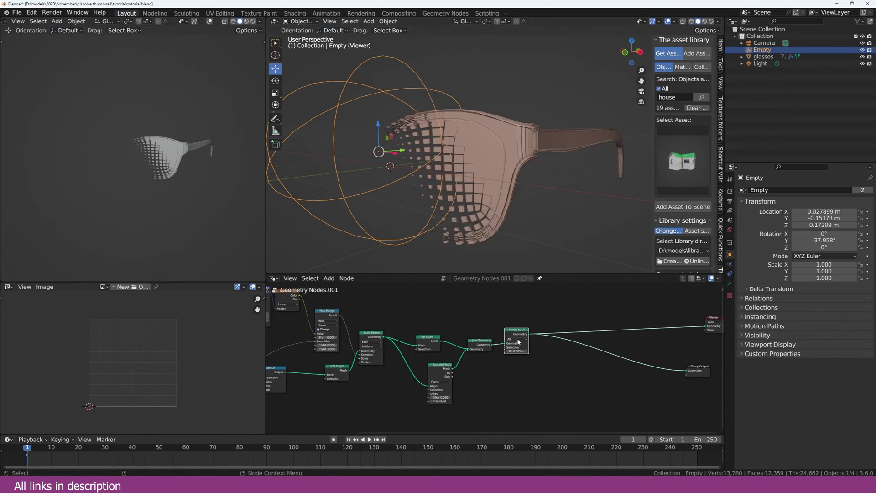
key(shift+a)
click(509, 338)
text(de)
click(519, 350)
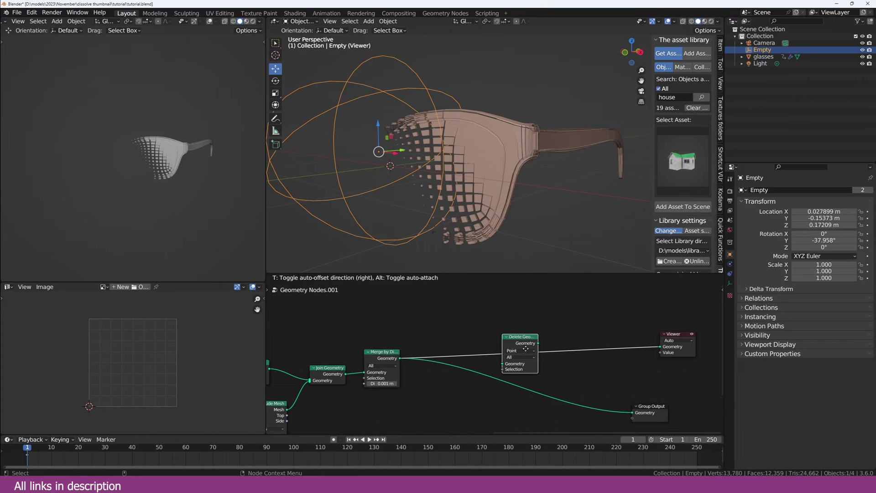
click(493, 335)
Step: Connect Map Range's Result to the Delete Geometry node's Selection and bring the Viewer closer
scroll(492, 332, up, 4)
middle_drag(397, 341, 521, 345)
scroll(492, 333, down, 8)
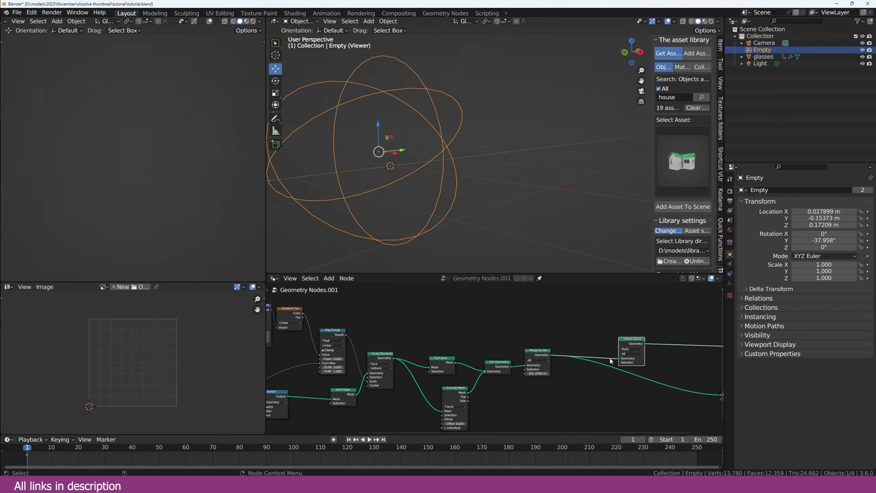
ctrl+shift+click(296, 314)
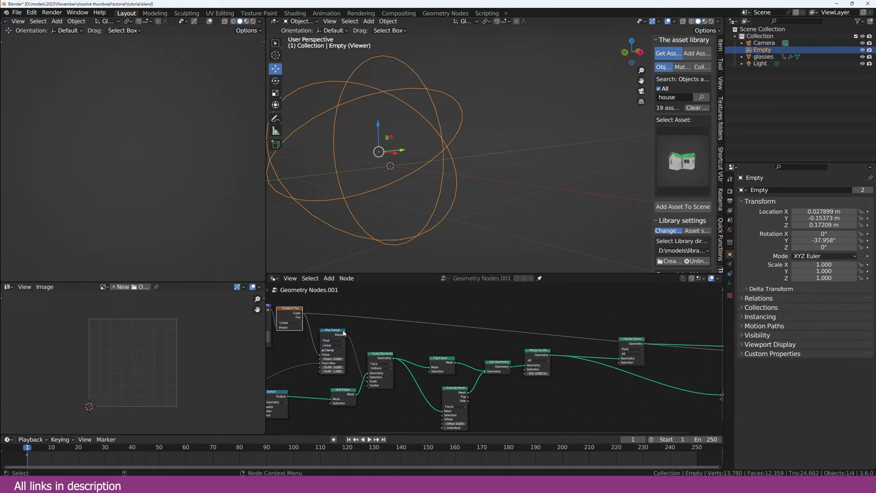
ctrl+shift+click(343, 333)
drag(345, 334, 619, 363)
middle_drag(633, 358, 468, 339)
drag(575, 330, 524, 330)
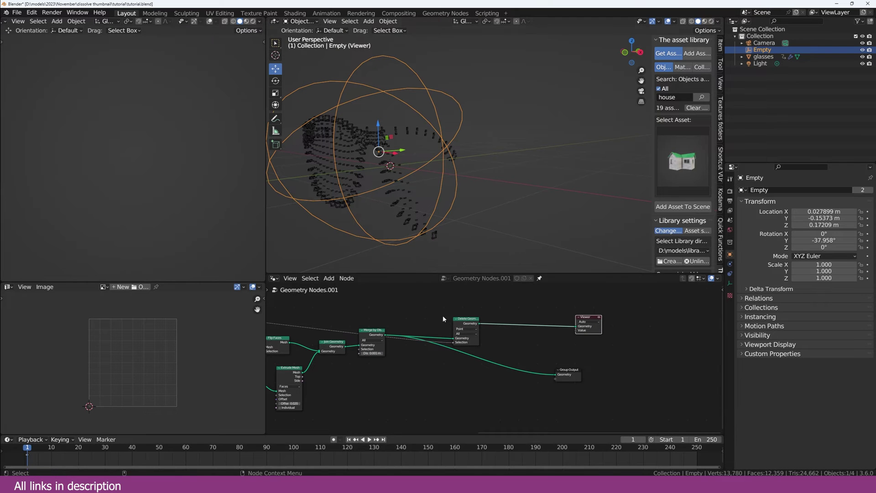
Step: Set the Delete Geometry node's domain to Face
scroll(466, 329, up, 2)
click(485, 311)
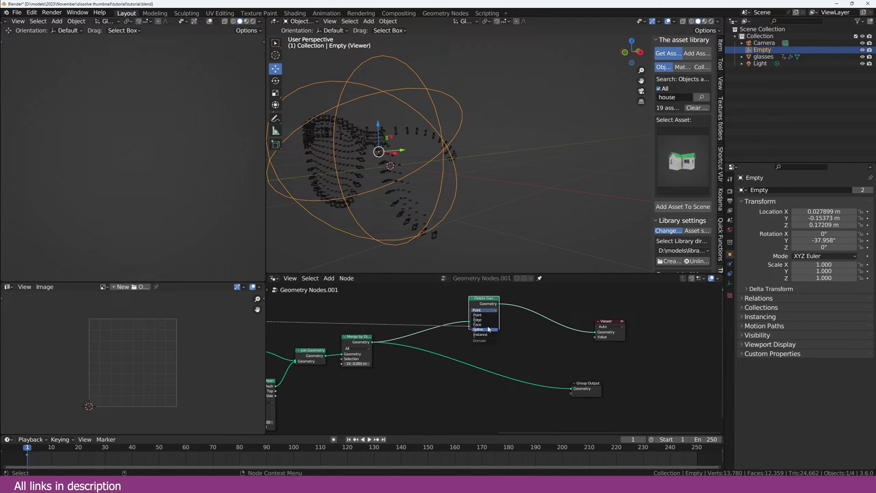
click(489, 327)
Step: Insert a Compare node set to Greater Than between Map Range's Result and Delete Geometry's Selection
middle_drag(470, 326, 567, 346)
scroll(490, 346, down, 1)
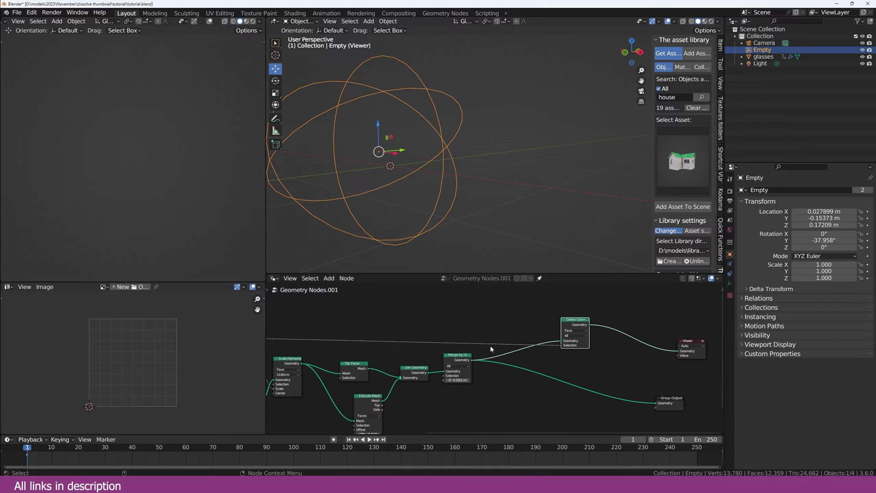
key(shift+a)
click(401, 324)
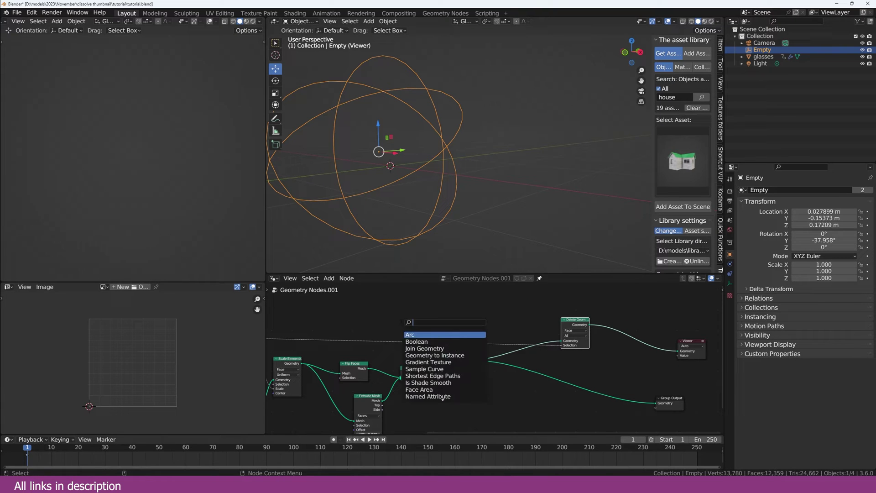
text(compa)
key(Return)
click(490, 348)
scroll(490, 351, up, 3)
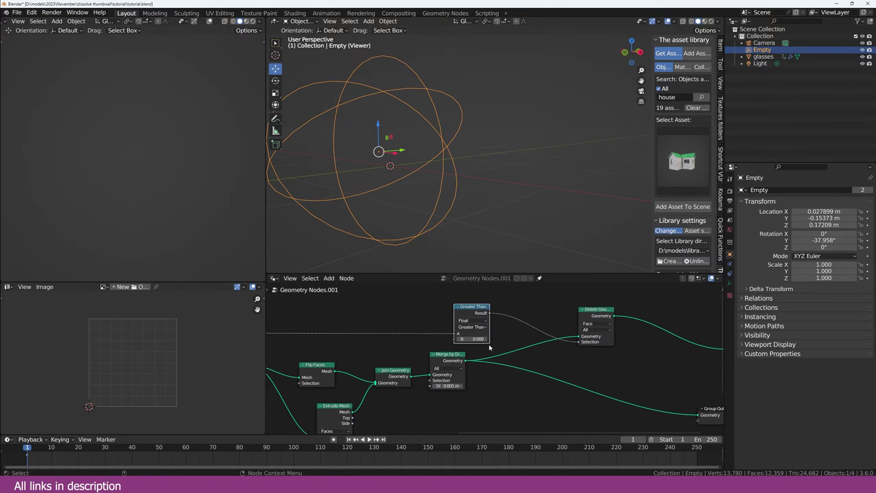
Step: Set the Compare node's B threshold to 0.990 and rearrange it and Delete Geometry above Merge by Distance
mouse_move(470, 339)
shift+mouse_down()
mouse_move(489, 338)
mouse_move(461, 338)
mouse_move(474, 338)
shift+mouse_up()
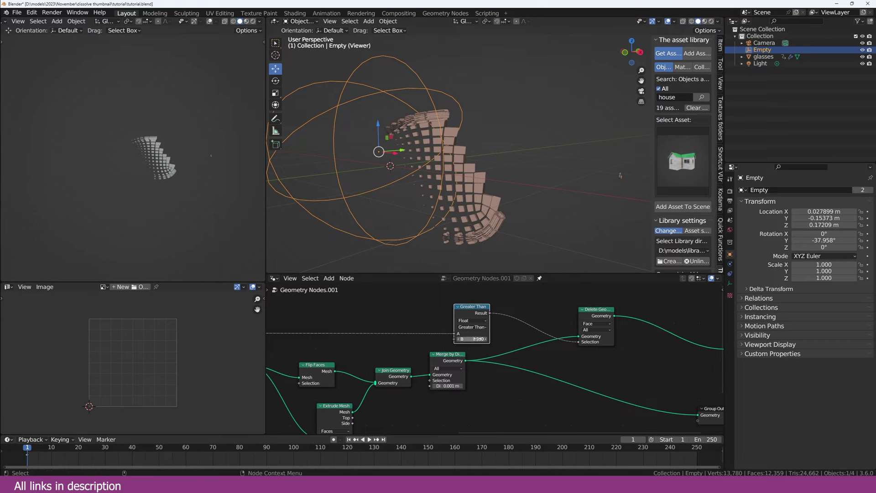
drag(609, 314, 437, 321)
drag(534, 313, 473, 297)
click(514, 320)
scroll(542, 325, down, 1)
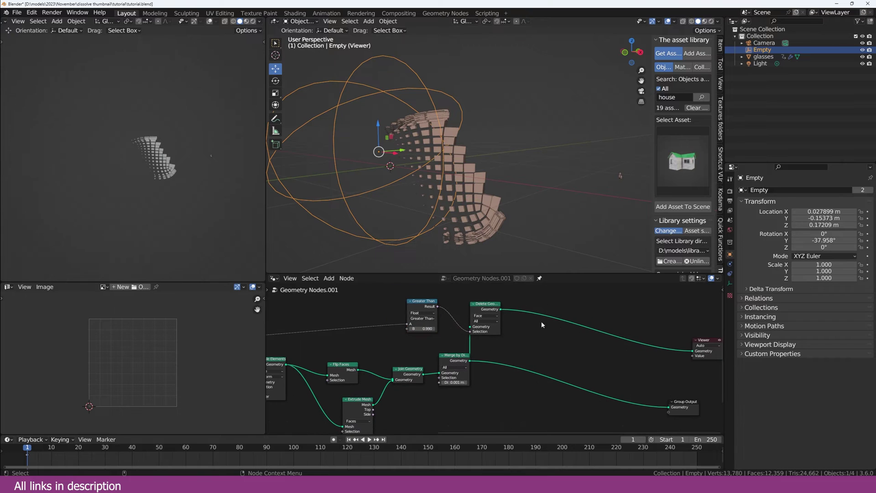
Step: Slide the Empty along X across the glasses to test the face deletion
middle_drag(410, 191, 440, 176)
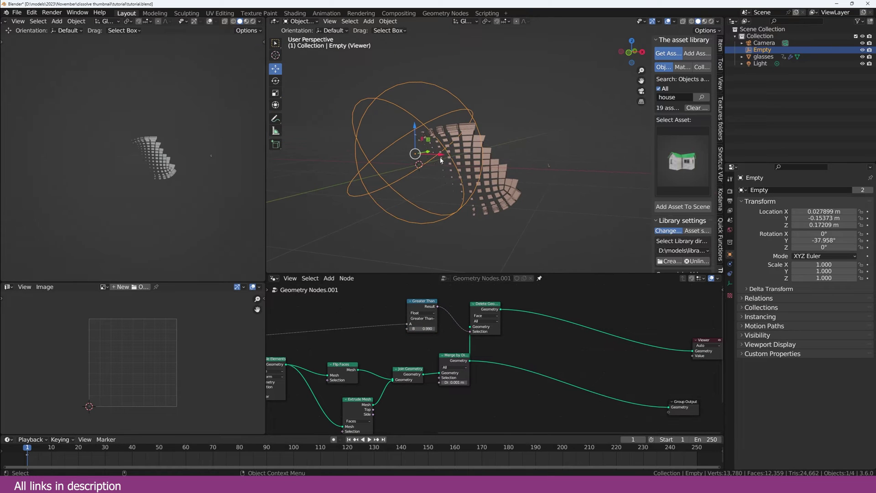
drag(440, 160, 516, 208)
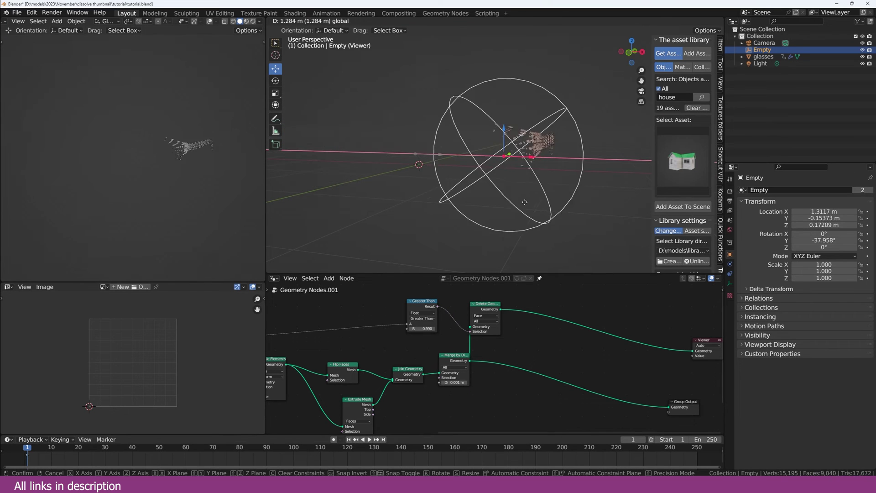
drag(347, 203, 337, 204)
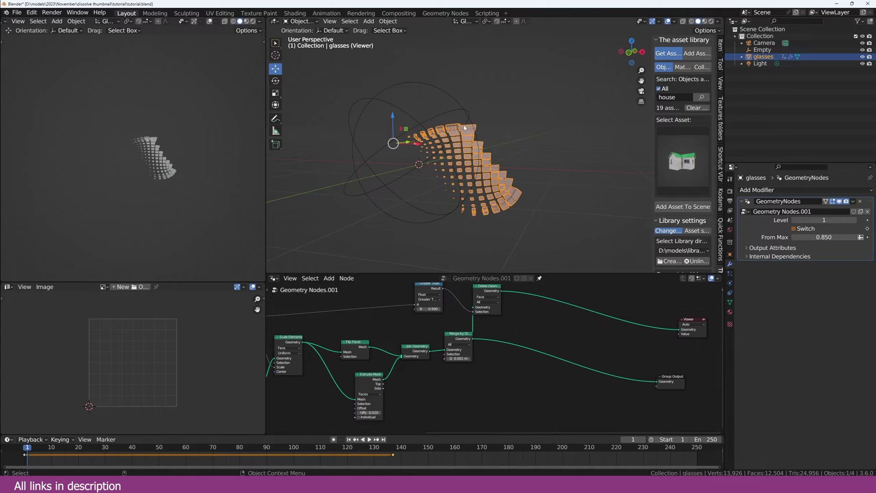
Step: Preview the Switch node's output in the Viewer to display the original glasses mesh
middle_drag(455, 130, 445, 132)
scroll(452, 334, down, 4)
middle_drag(452, 333, 480, 321)
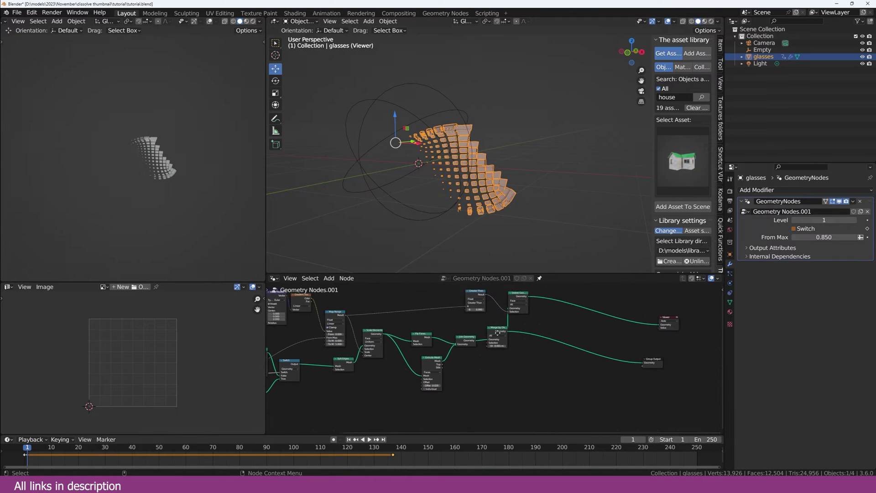
scroll(480, 322, down, 1)
click(517, 300)
middle_drag(437, 388, 539, 378)
scroll(440, 354, up, 1)
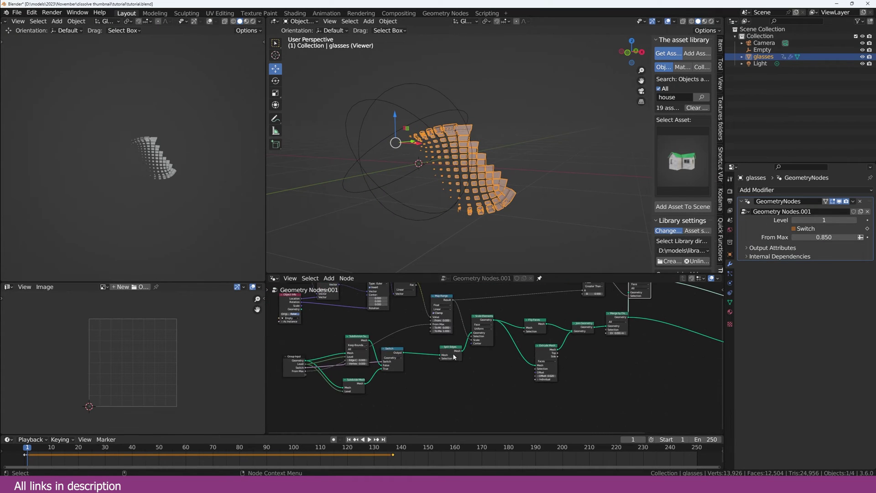
ctrl+shift+click(392, 352)
Step: Duplicate the Delete Geometry node, feed it with the Switch node's output and preview it in the Viewer
middle_drag(632, 311, 535, 345)
scroll(535, 344, up, 1)
key(shift+d)
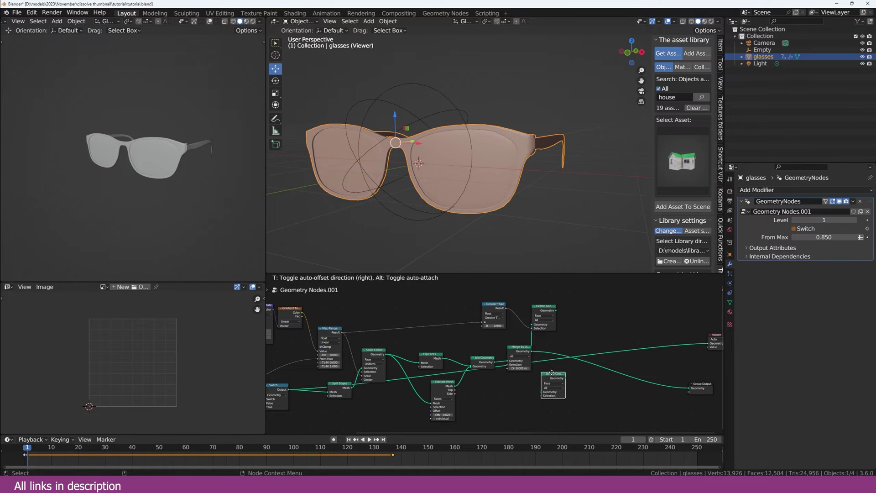
click(555, 379)
middle_drag(555, 379, 603, 365)
drag(338, 377, 593, 379)
ctrl+shift+click(606, 364)
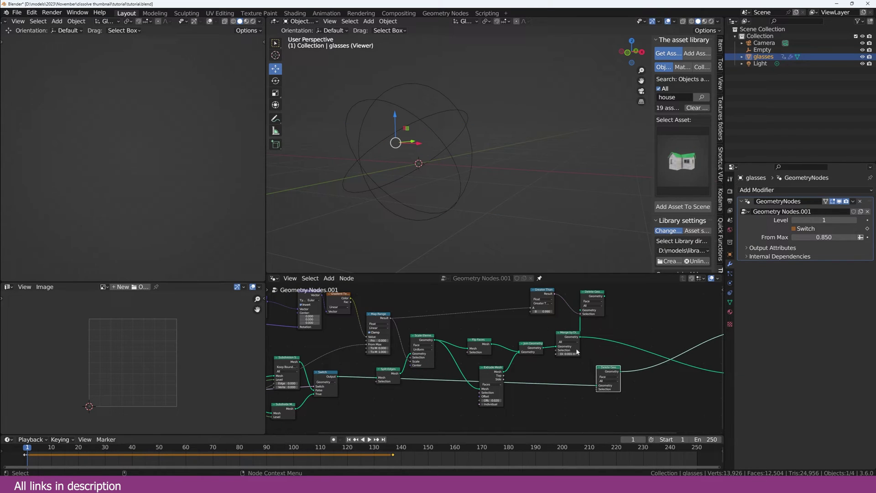
Step: Duplicate the Compare node with its Map Range link and connect its Result to the second Delete Geometry's Selection
key(ctrl+shift+d)
click(555, 400)
drag(568, 400, 596, 389)
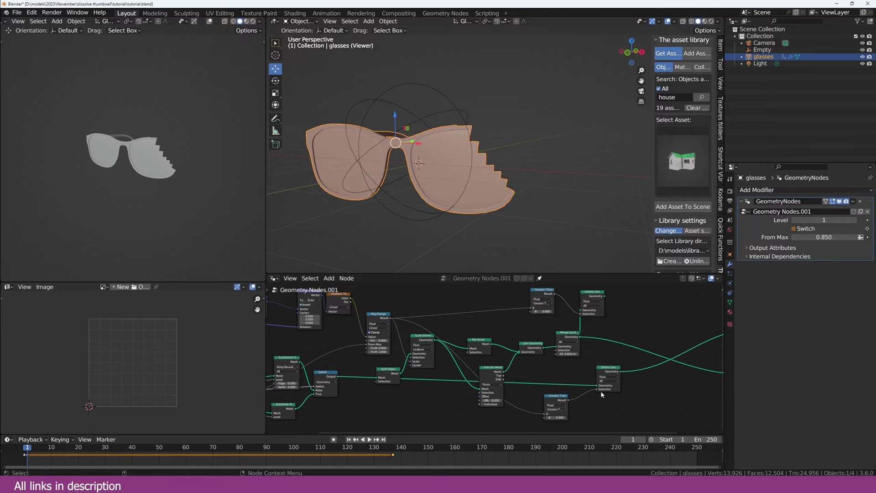
Step: Change the duplicated Compare node to Less Than with a B threshold of 0.940
middle_drag(572, 401, 565, 382)
scroll(557, 369, up, 2)
middle_drag(538, 348, 552, 363)
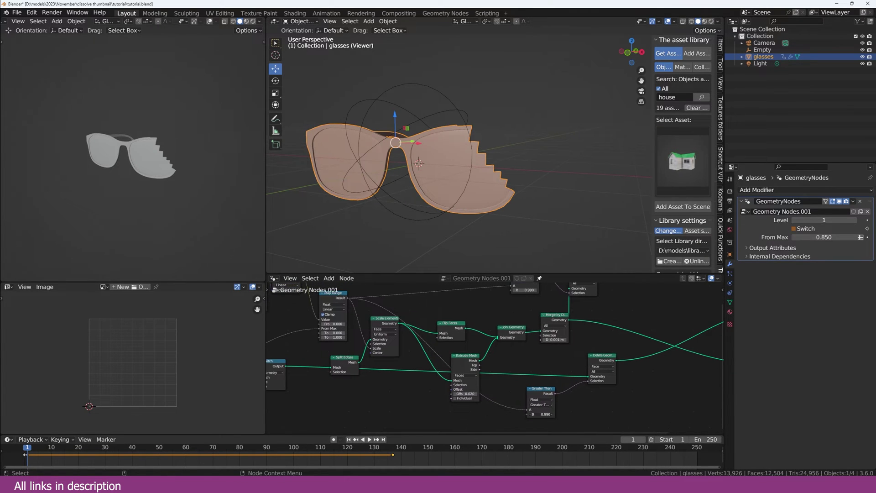
mouse_move(542, 414)
mouse_down()
mouse_move(507, 414)
mouse_move(552, 414)
mouse_move(506, 413)
mouse_move(548, 414)
mouse_move(532, 414)
mouse_up()
click(542, 409)
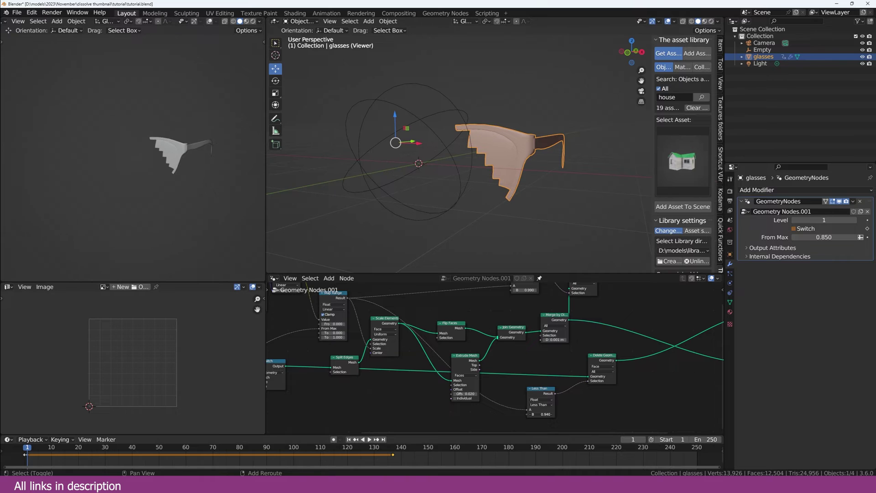
Step: Combine both Delete Geometry outputs in a Join Geometry node and preview the merged glasses in the Viewer
scroll(604, 374, down, 1)
middle_drag(605, 371, 578, 390)
ctrl+shift+right_drag(552, 300, 552, 301)
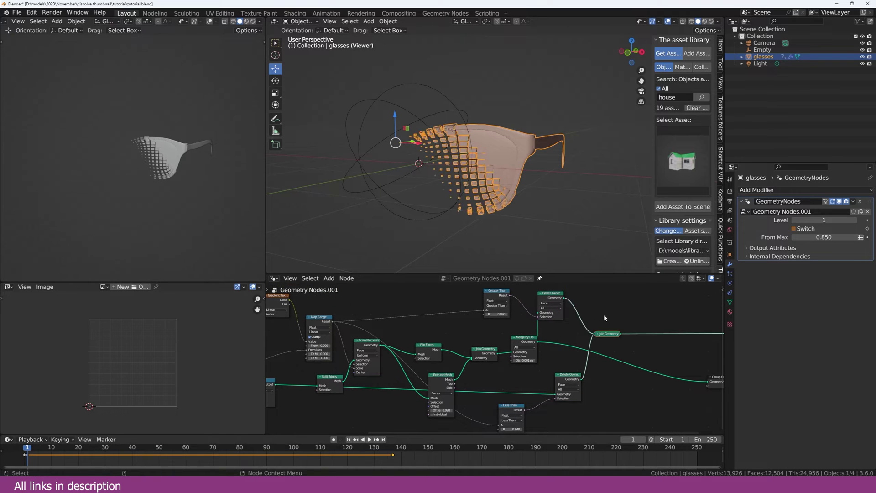
scroll(538, 221, up, 3)
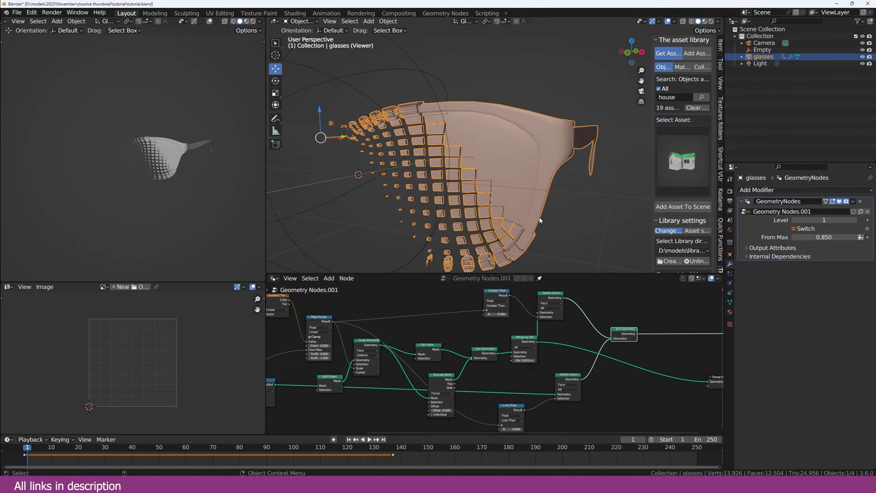
click(539, 220)
middle_drag(547, 215, 565, 203)
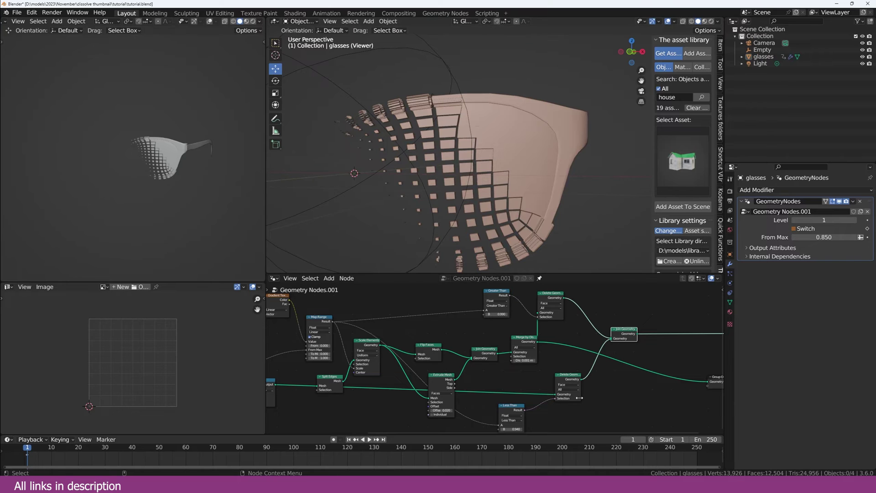
scroll(496, 359, down, 2)
scroll(495, 204, down, 3)
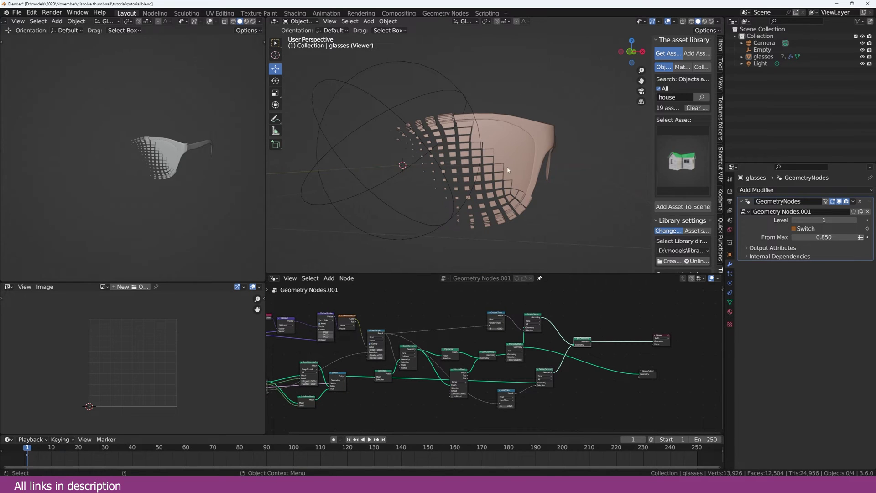
Step: Reposition the Empty to shift the dissolve boundary on the glasses, save the file and clear the selection
middle_drag(507, 170, 482, 180)
click(392, 170)
click(399, 190)
scroll(399, 191, down, 3)
key(g)
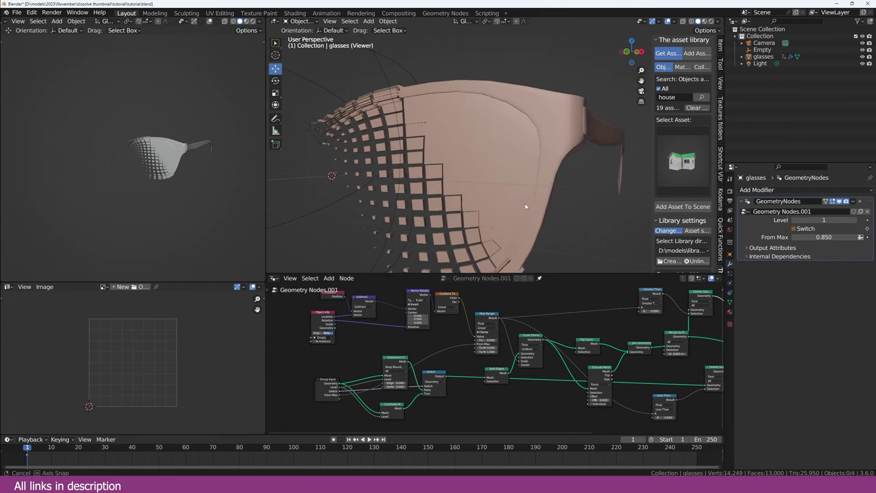
middle_drag(525, 207, 381, 167)
key(ctrl+s)
click(514, 200)
key(alt+a)
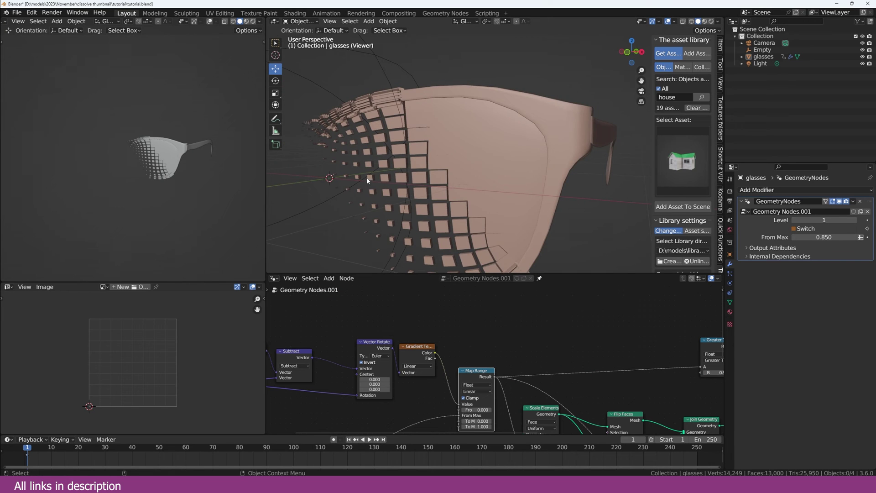
Step: Move Split Edges with the Group Input, subdivision and Switch nodes away from Scale Elements, and preview Split Edges in the Viewer
middle_drag(386, 196, 362, 176)
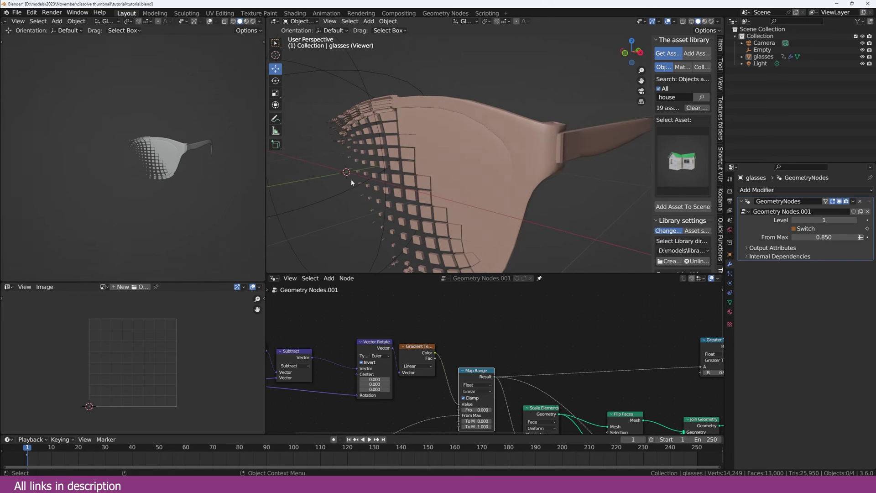
scroll(407, 213, up, 3)
middle_drag(626, 392, 489, 320)
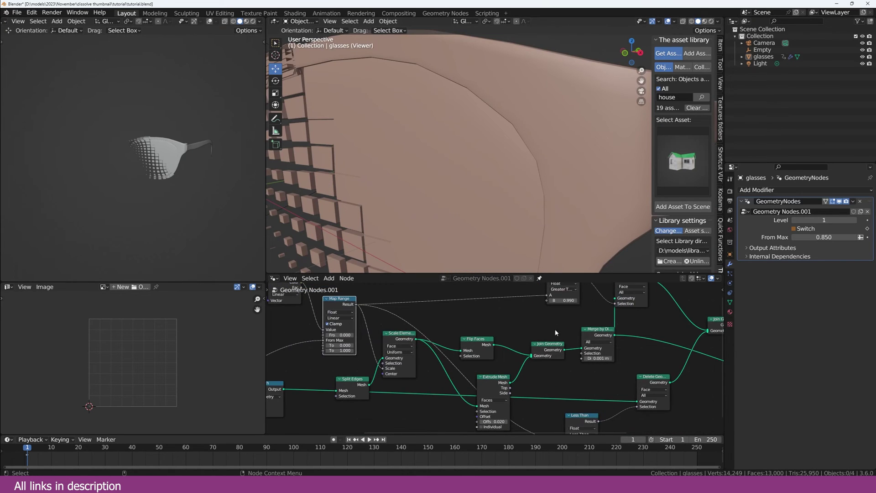
middle_drag(555, 332, 503, 347)
middle_drag(324, 356, 466, 348)
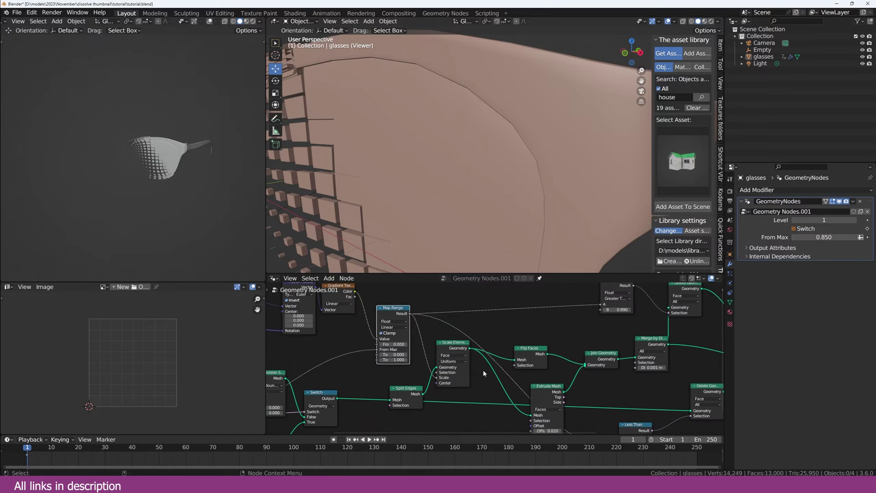
scroll(483, 369, down, 3)
drag(401, 372, 367, 372)
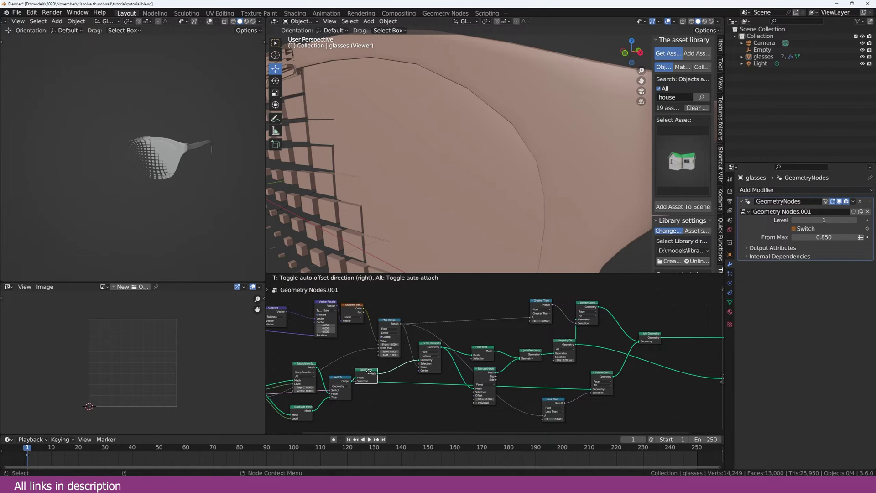
scroll(426, 367, down, 4)
middle_drag(427, 366, 469, 358)
drag(461, 396, 322, 362)
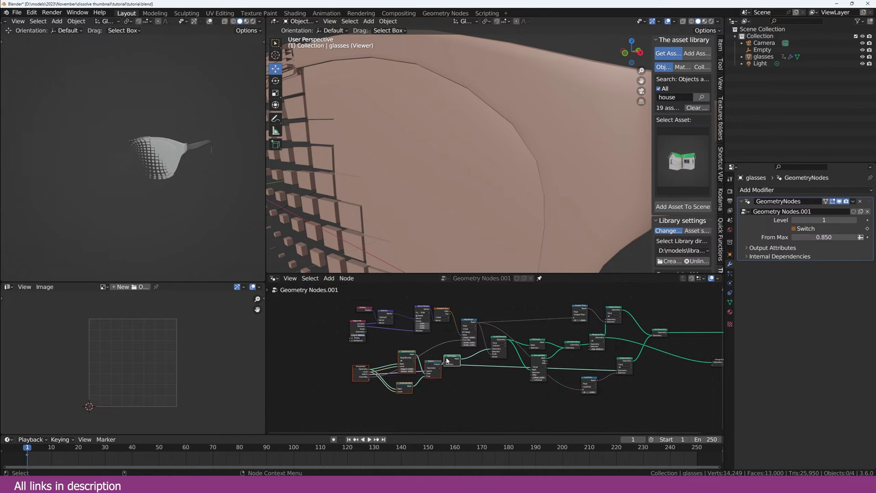
drag(446, 360, 326, 380)
ctrl+shift+click(327, 380)
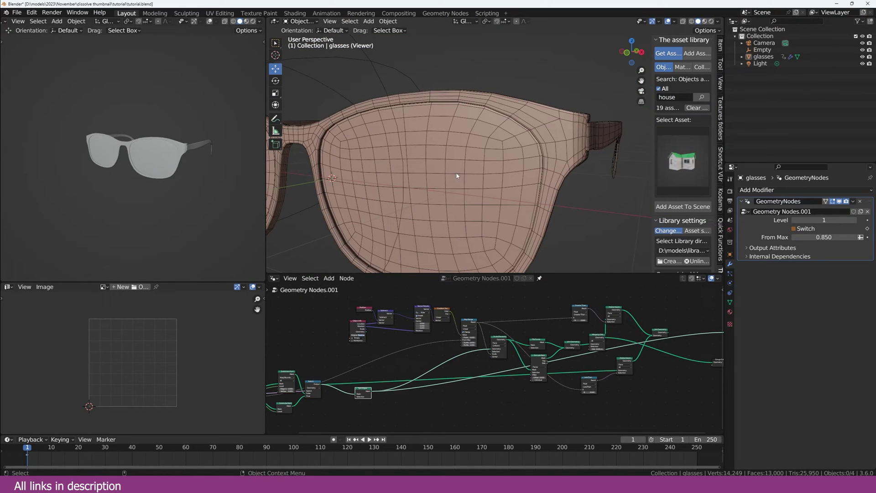
Step: Move the gradient mask nodes up to Map Range back above the input nodes, reposition Split Edges and save the file
scroll(494, 360, down, 4)
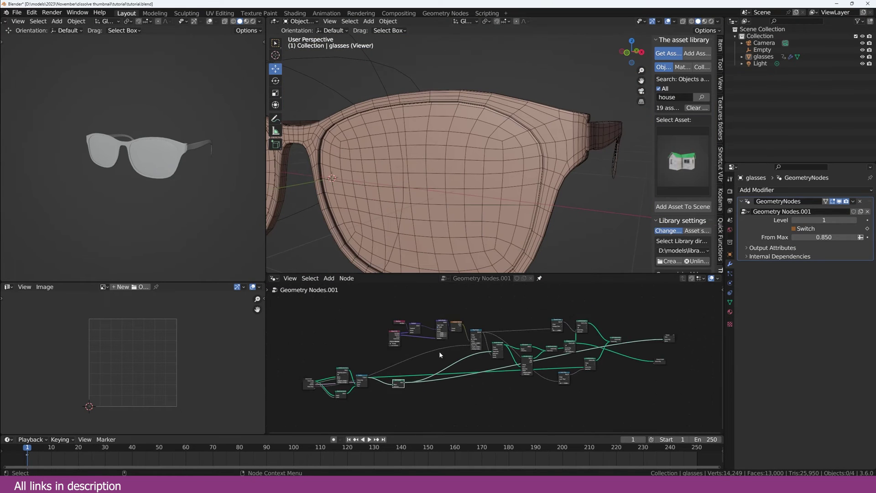
scroll(488, 320, up, 5)
middle_drag(439, 352, 499, 383)
drag(549, 297, 372, 345)
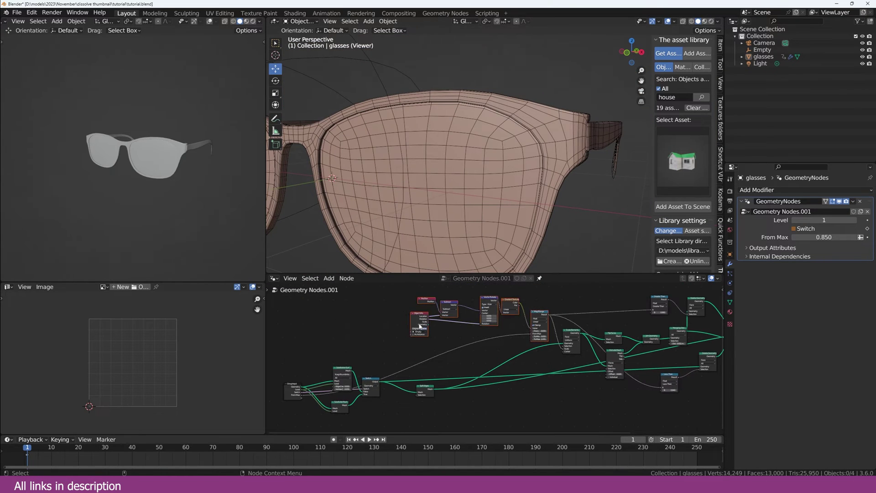
drag(531, 316, 391, 317)
click(478, 394)
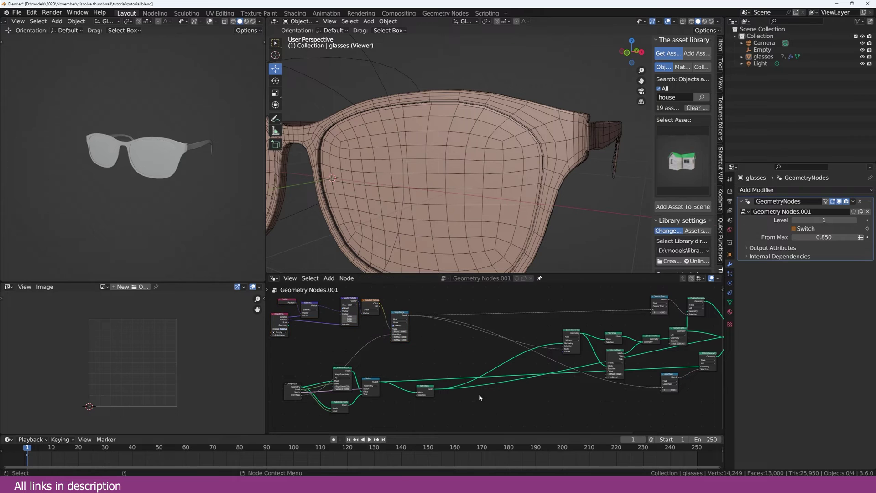
drag(426, 389, 431, 359)
key(ctrl+s)
Step: Add a Set Position node fed by the Split Edges mesh output and preview it in the Viewer
middle_drag(460, 378, 418, 336)
scroll(420, 340, up, 2)
click(420, 341)
key(shift+a)
click(421, 335)
text(set)
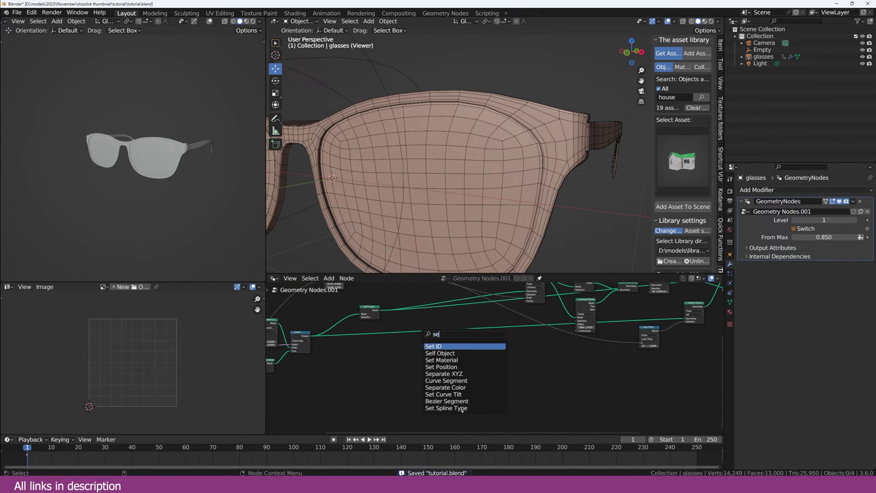
click(440, 363)
click(444, 338)
drag(439, 346, 444, 345)
ctrl+shift+click(451, 345)
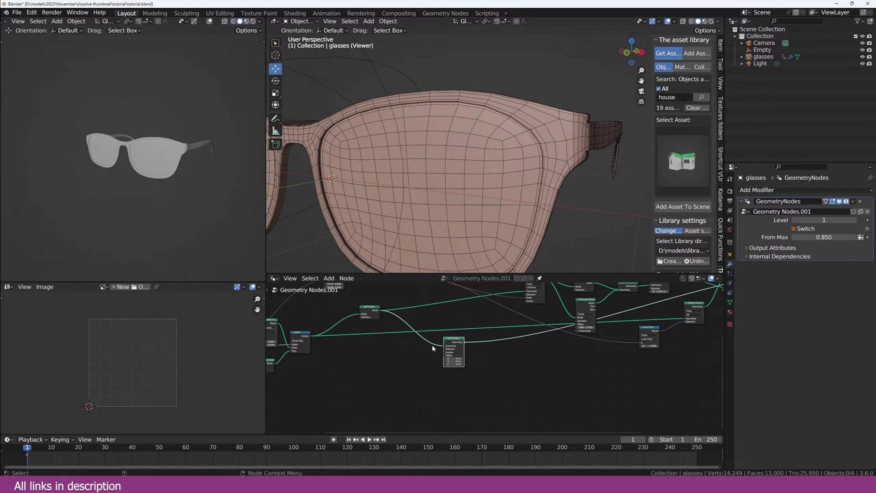
Step: Add a Normal node and connect it to the Set Position node's Offset
scroll(432, 345, up, 4)
key(shift+a)
click(413, 338)
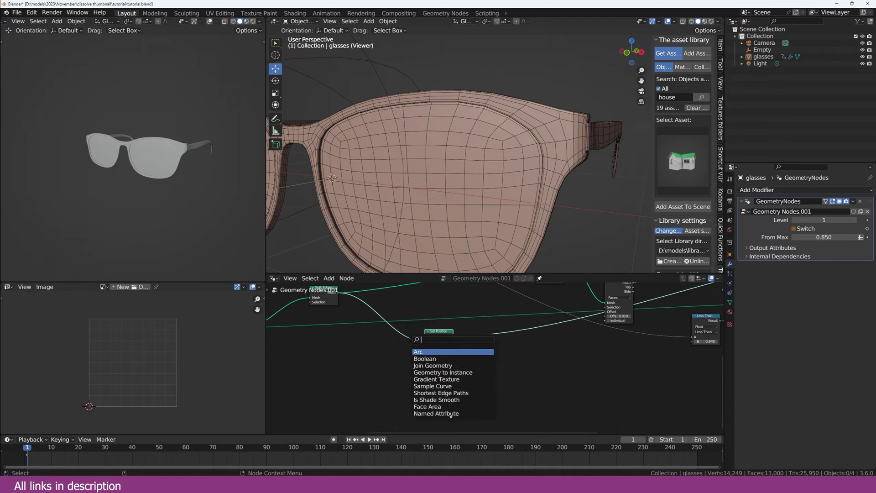
text(nor)
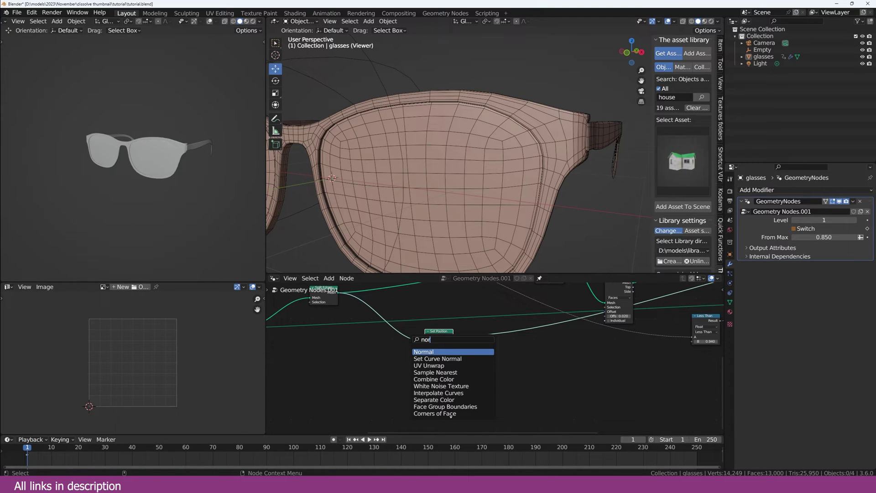
click(422, 351)
click(337, 353)
scroll(337, 354, up, 6)
drag(339, 365, 425, 353)
drag(481, 357, 478, 355)
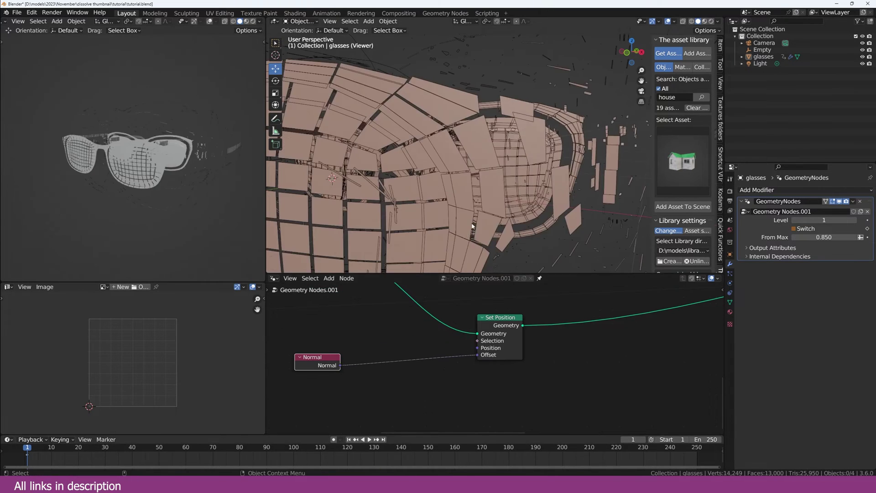
Step: Examine the glasses' faces offset along their normals, muting and unmuting the Split Edges node for comparison
scroll(483, 218, down, 4)
middle_drag(482, 222, 462, 228)
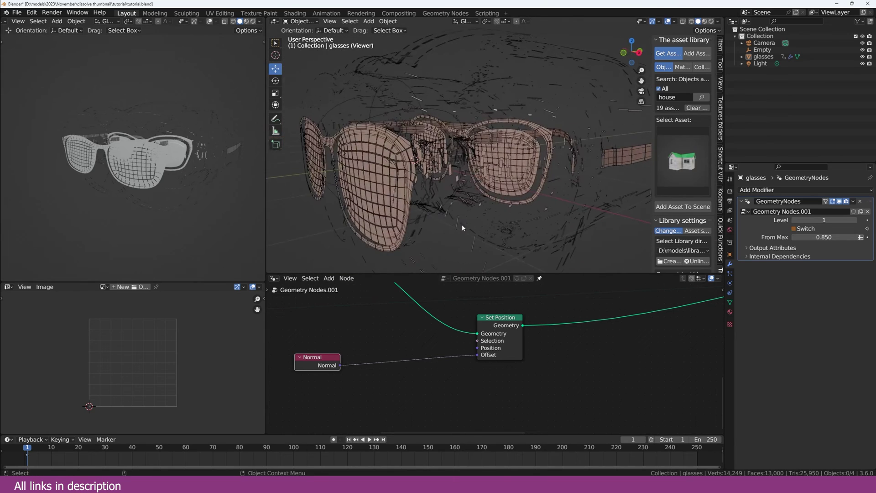
middle_drag(442, 350, 542, 385)
scroll(393, 358, down, 2)
middle_drag(475, 223, 472, 191)
middle_drag(479, 381, 496, 406)
scroll(488, 362, down, 1)
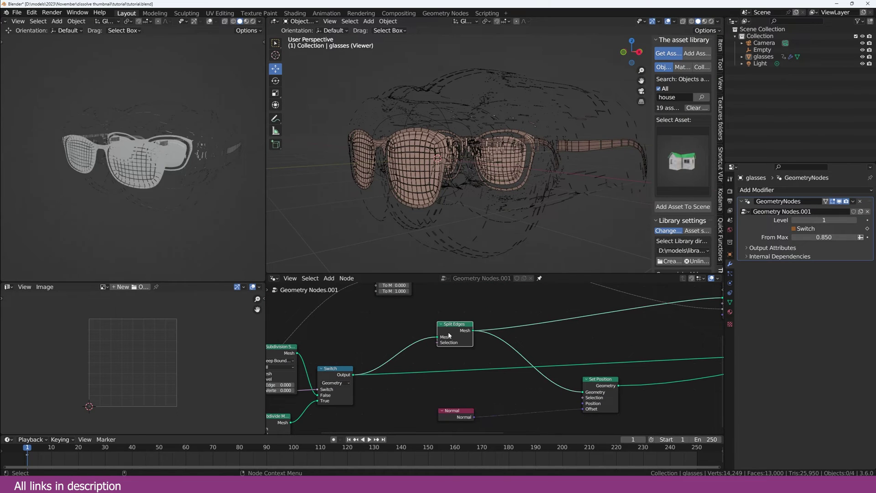
key(m)
key(m)
Step: Add a Noise Texture node beneath the Normal node
middle_drag(496, 414, 501, 385)
key(shift+a)
click(489, 336)
text(noise)
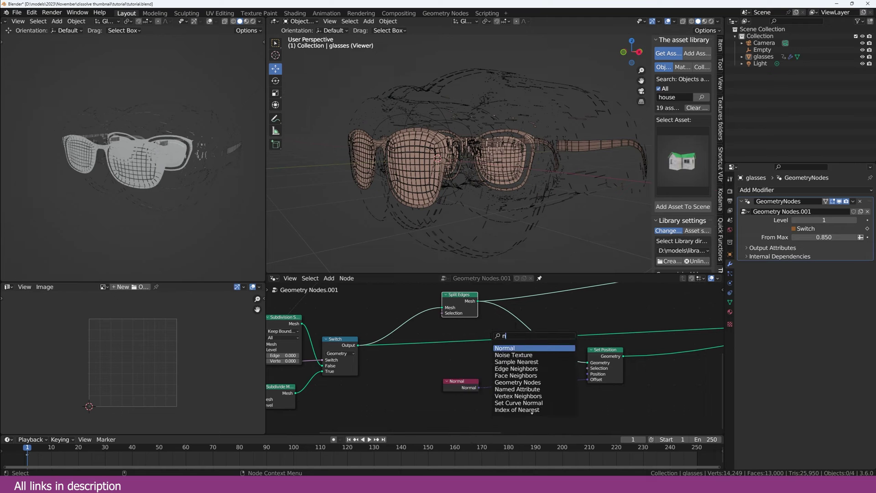
key(Return)
click(478, 415)
middle_drag(477, 415, 463, 373)
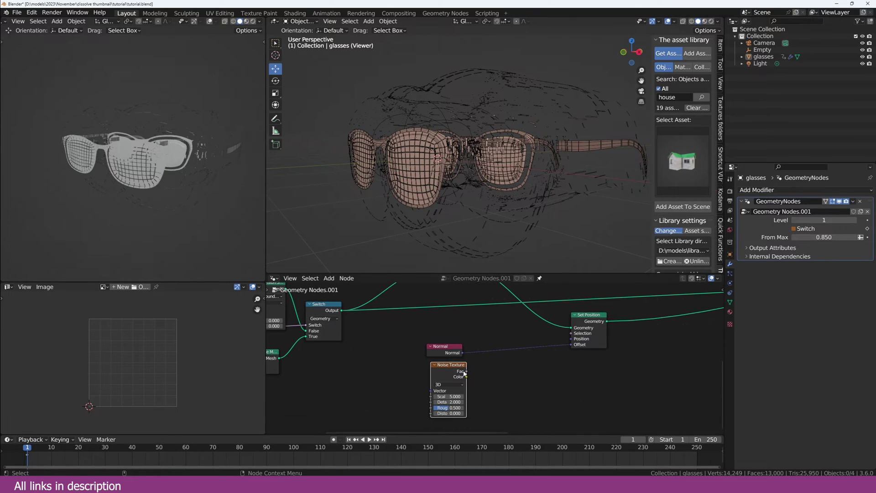
Step: Insert a Vector Math node set to Scale between Normal and Set Position, driving its Scale with the Noise Texture's Fac
key(shift+a)
click(505, 337)
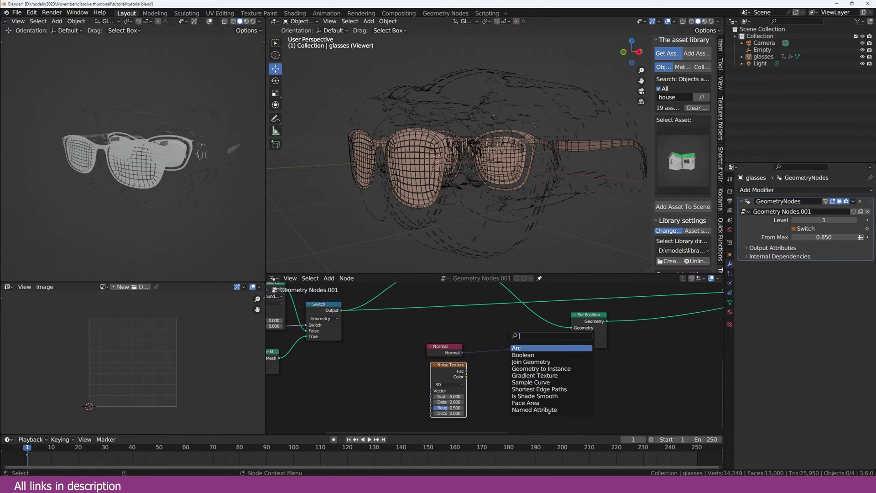
click(523, 346)
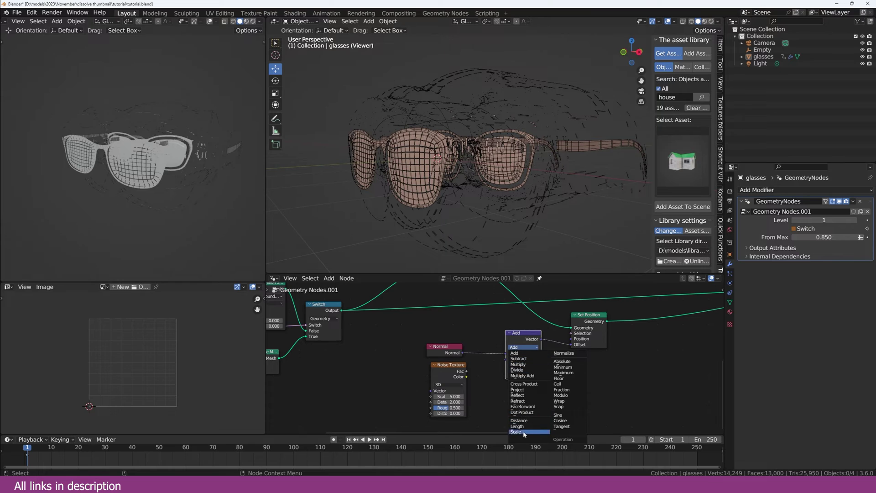
click(524, 431)
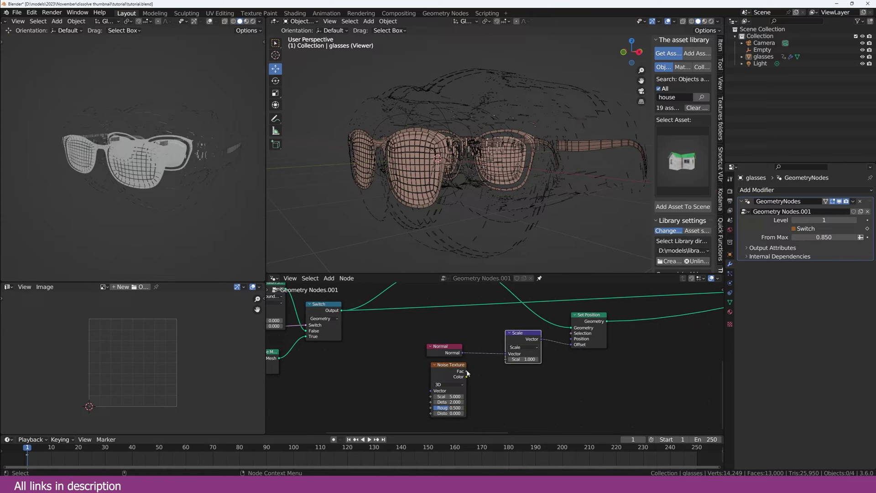
drag(506, 362, 506, 362)
Step: Insert a Math node set to Subtract with a value of 0.500 between the Noise Texture's Fac and the vector Scale input
key(shift+a)
mouse_move(494, 363)
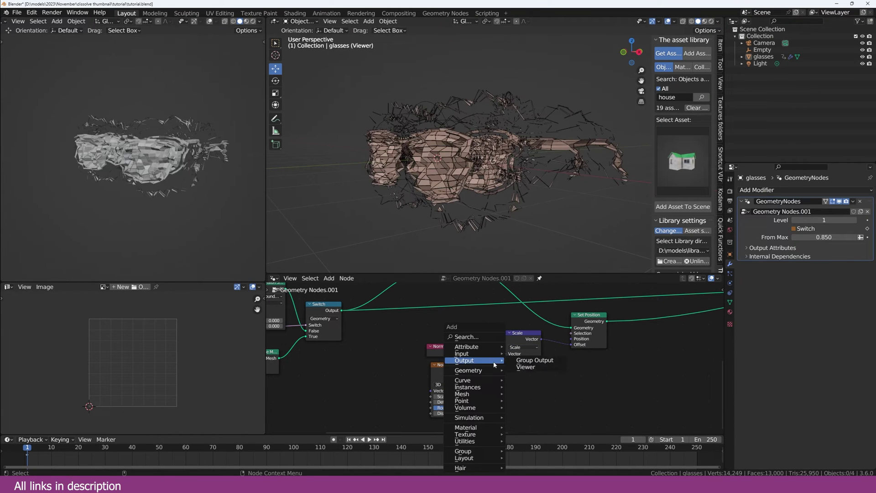
click(491, 340)
text(ma)
key(Return)
click(486, 368)
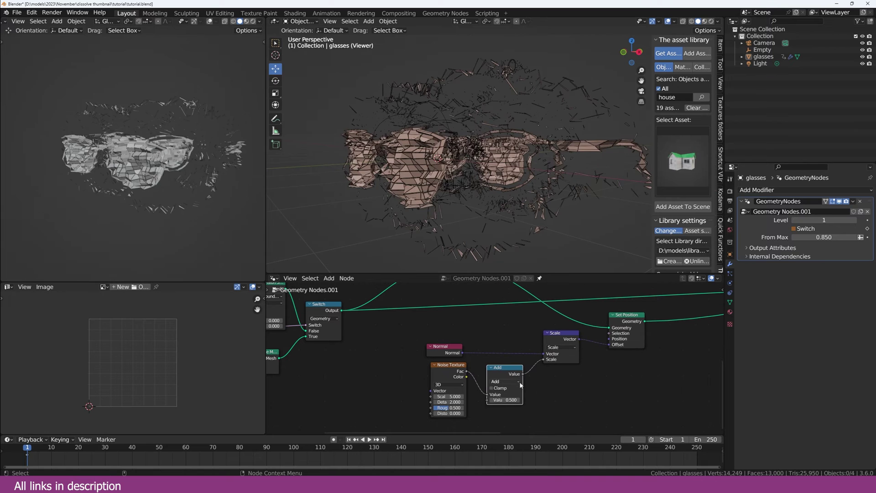
click(517, 381)
click(505, 401)
middle_drag(549, 387, 518, 383)
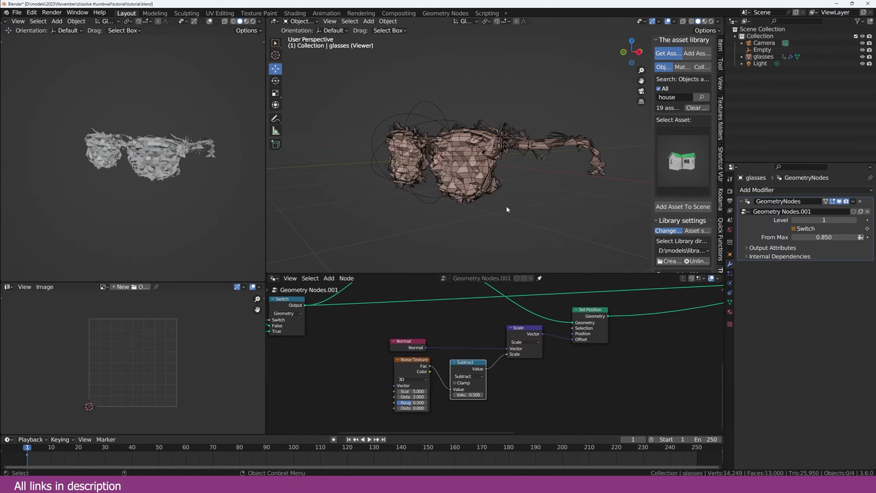
scroll(529, 223, up, 3)
middle_drag(533, 223, 545, 340)
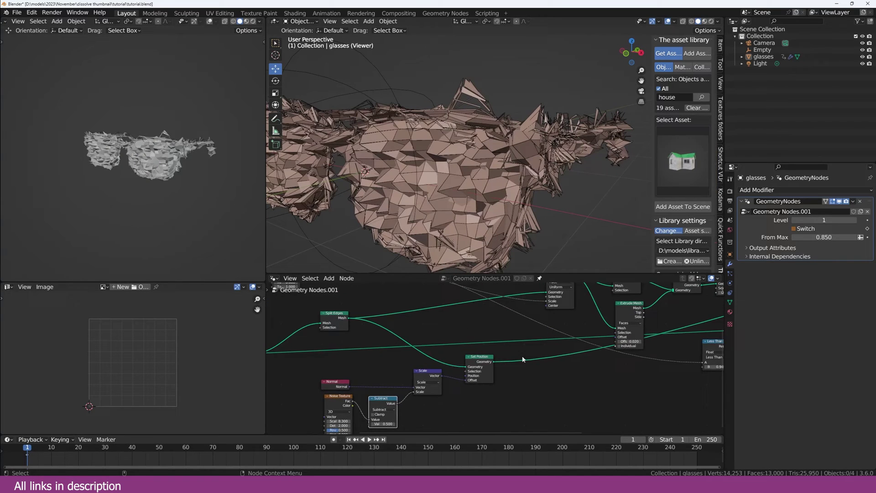
Step: Insert the Set Position node between Split Edges and Scale Elements, and preview Set Position's output in the Viewer
middle_drag(523, 359, 484, 375)
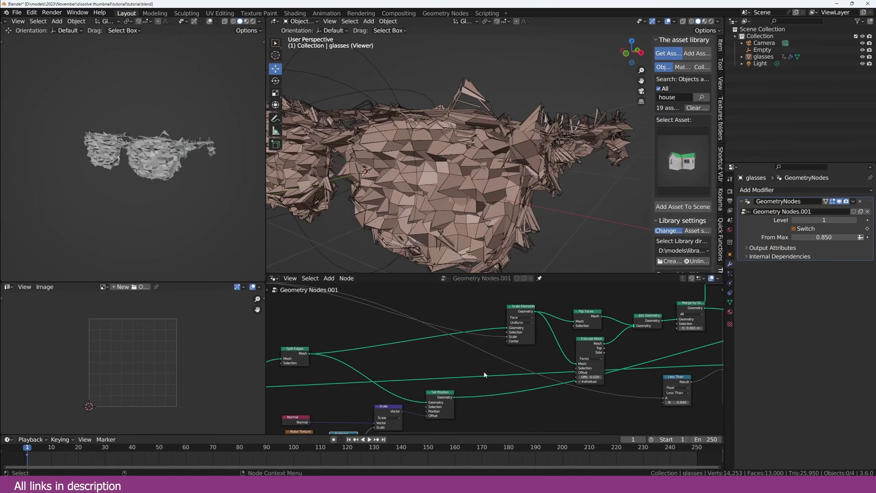
ctrl+shift+click(520, 316)
drag(452, 396, 507, 328)
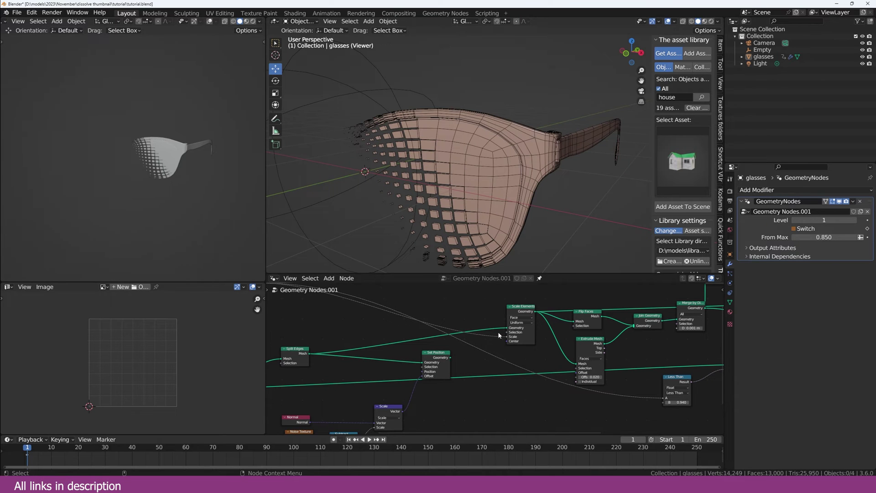
scroll(481, 341, down, 2)
middle_drag(481, 341, 573, 331)
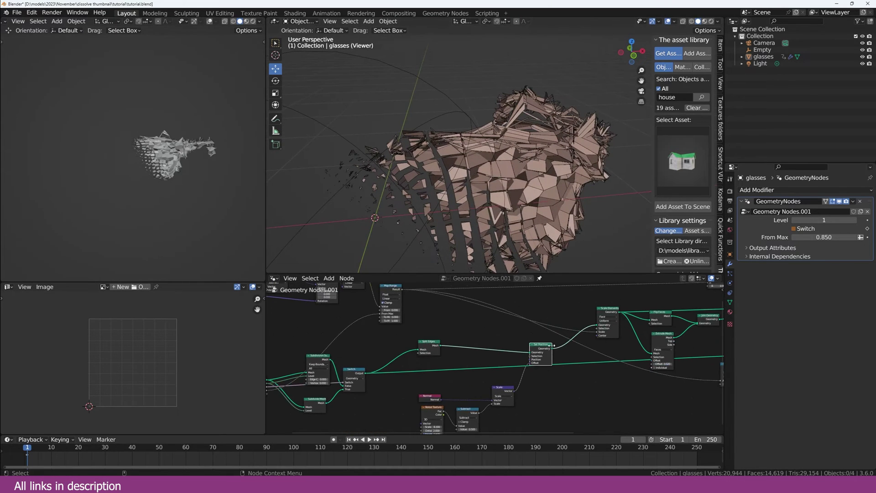
ctrl+shift+click(535, 355)
middle_drag(441, 210, 446, 184)
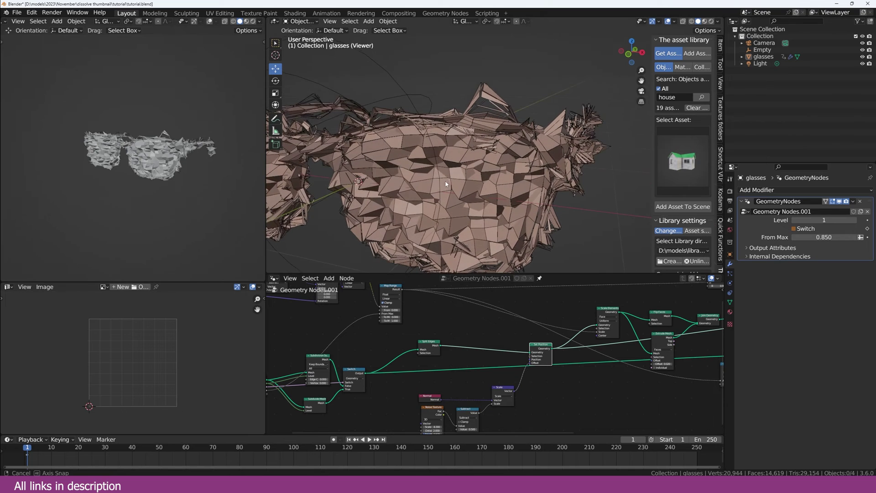
Step: Insert a copy of the vector Scale node before Set Position, driving its Scale with the Map Range result
drag(543, 351, 567, 352)
click(501, 390)
key(shift+d)
click(539, 382)
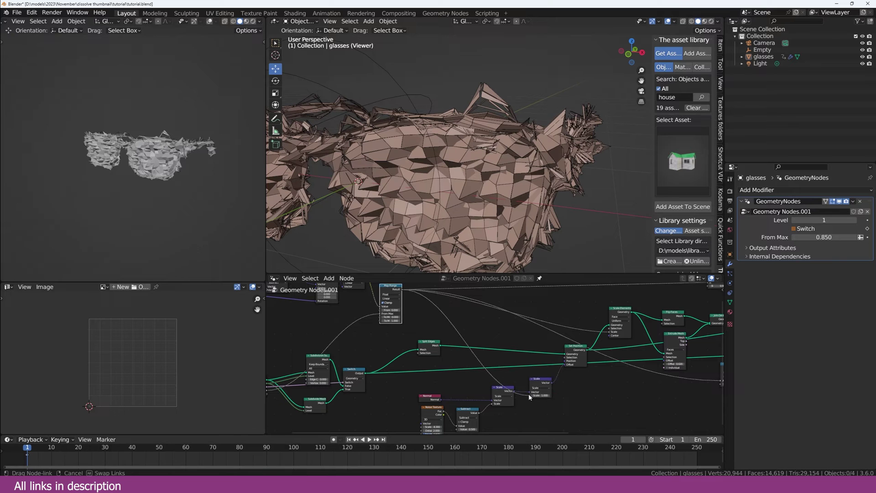
drag(528, 393, 529, 395)
middle_drag(488, 254, 472, 230)
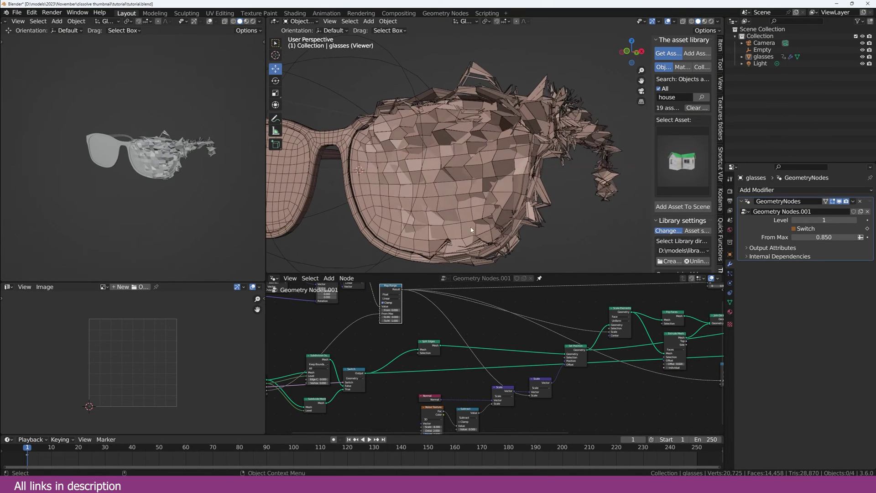
middle_drag(410, 207, 402, 203)
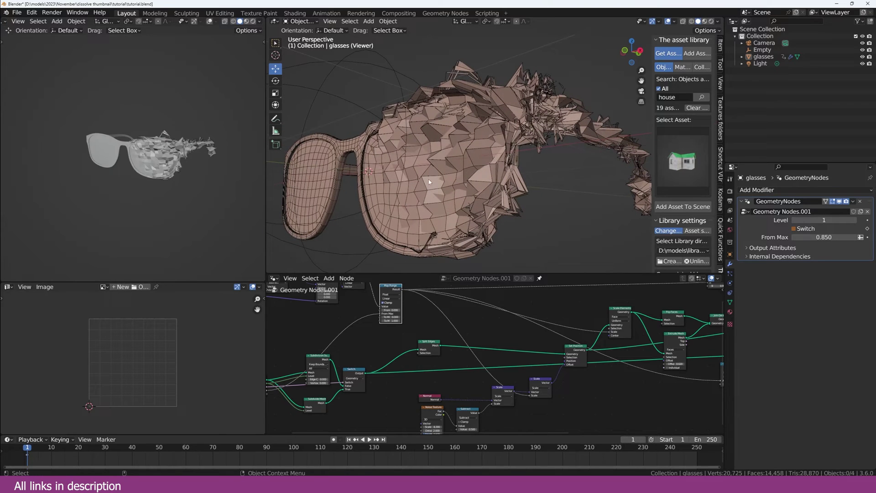
Step: Insert a Color Ramp between Map Range and the last Scale node, flip the ramp, and adjust its stop
key(shift+a)
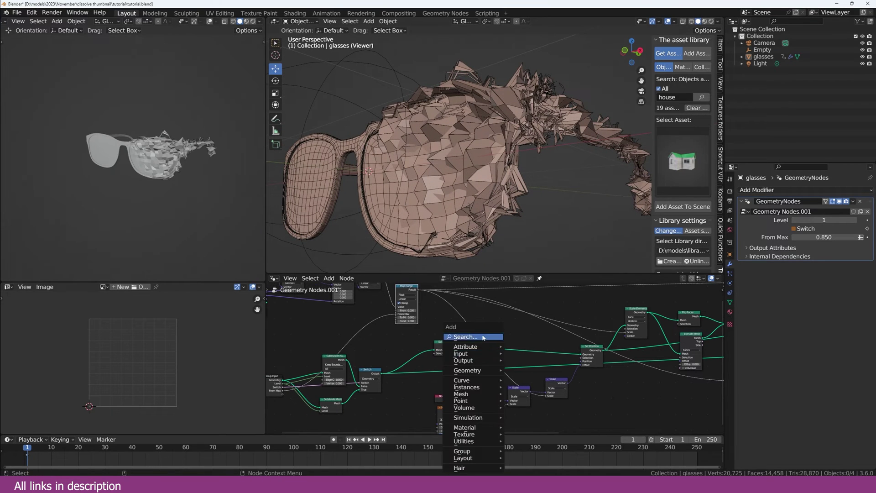
text(ra)
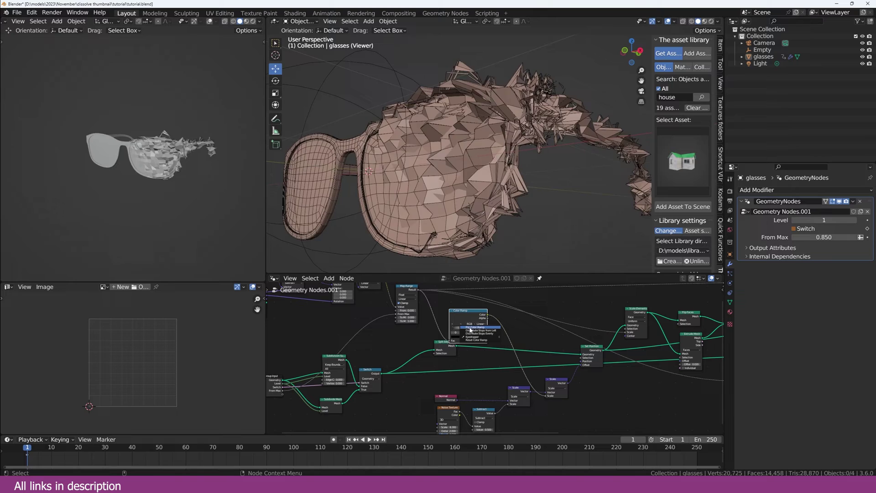
click(469, 328)
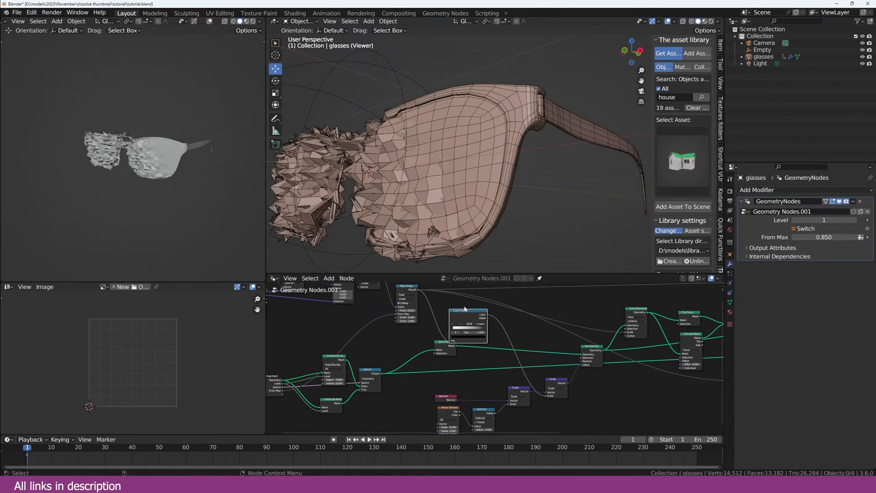
middle_drag(474, 247, 498, 270)
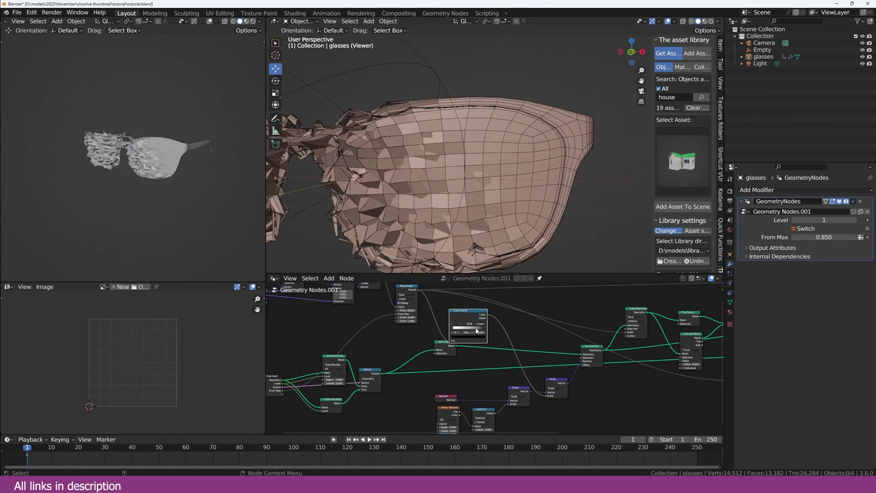
drag(476, 331, 478, 331)
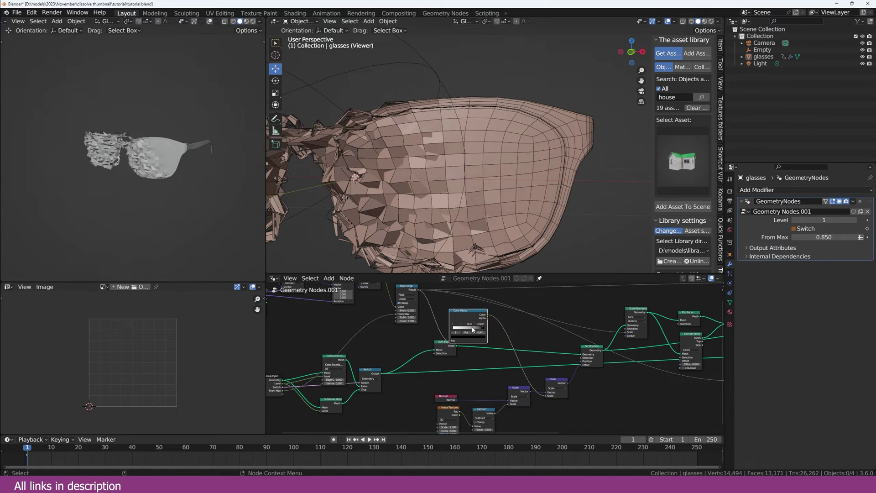
middle_drag(480, 215, 460, 216)
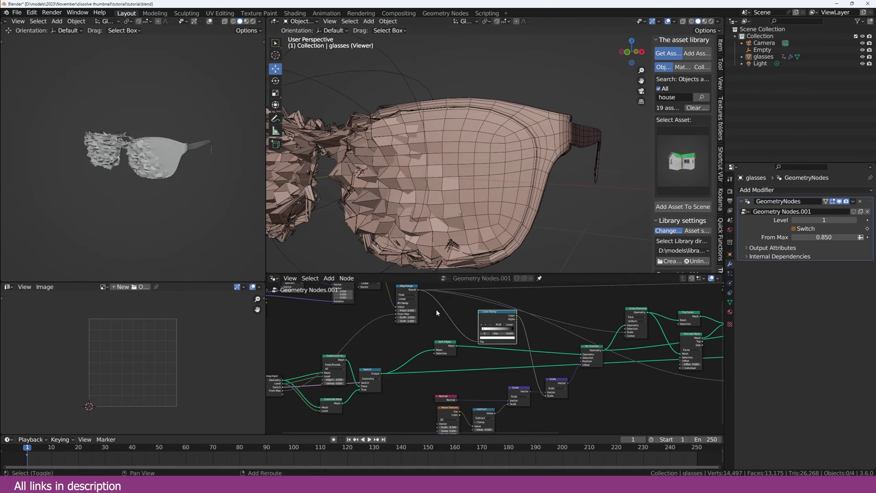
Step: Insert a Math node set to Add between Map Range and the Color Ramp and lower its added value
key(shift+a)
text(add)
key(Return)
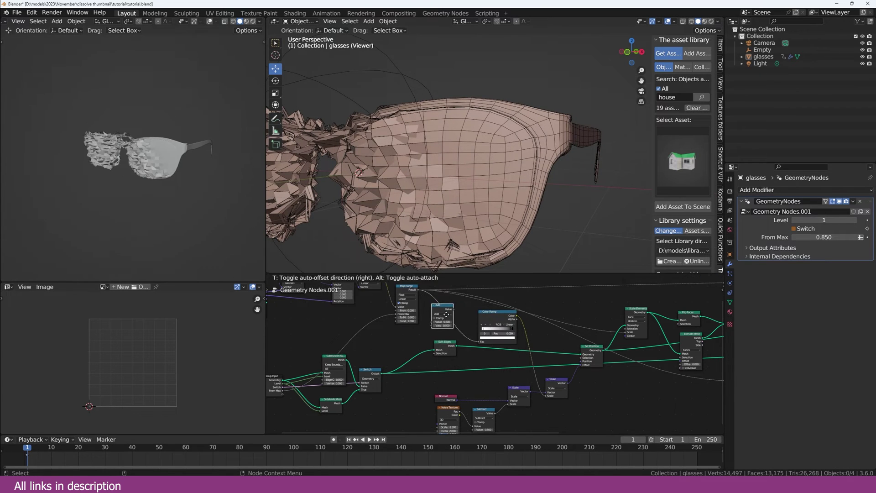
click(447, 319)
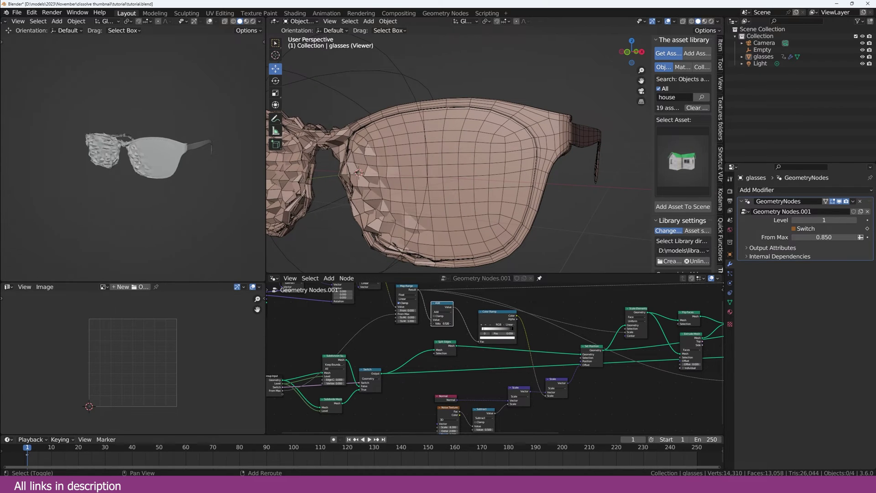
shift+drag(441, 322, 406, 323)
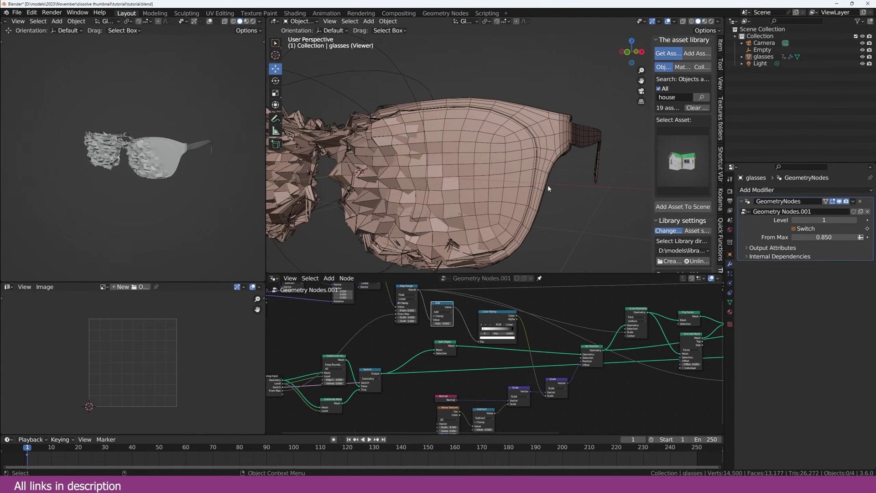
Step: Preview the Scale Elements output in the Viewer and inspect the displaced faces
middle_drag(547, 185, 511, 191)
scroll(595, 376, down, 1)
middle_drag(595, 376, 432, 374)
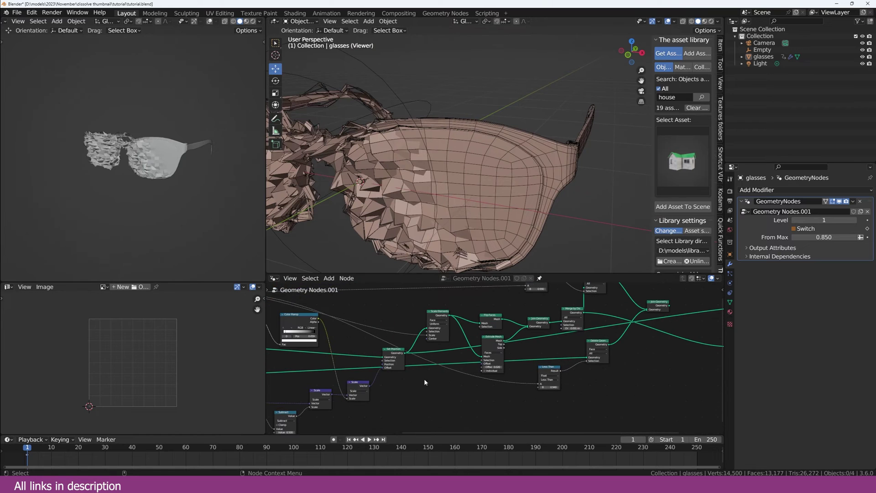
scroll(410, 362, up, 1)
ctrl+shift+click(456, 322)
middle_drag(479, 217, 410, 190)
Step: Insert another vector Scale node between Normal and the noise-driven Scale node and increase its Scale value
middle_drag(390, 389, 482, 359)
scroll(489, 361, up, 3)
scroll(482, 361, up, 3)
drag(466, 338, 455, 341)
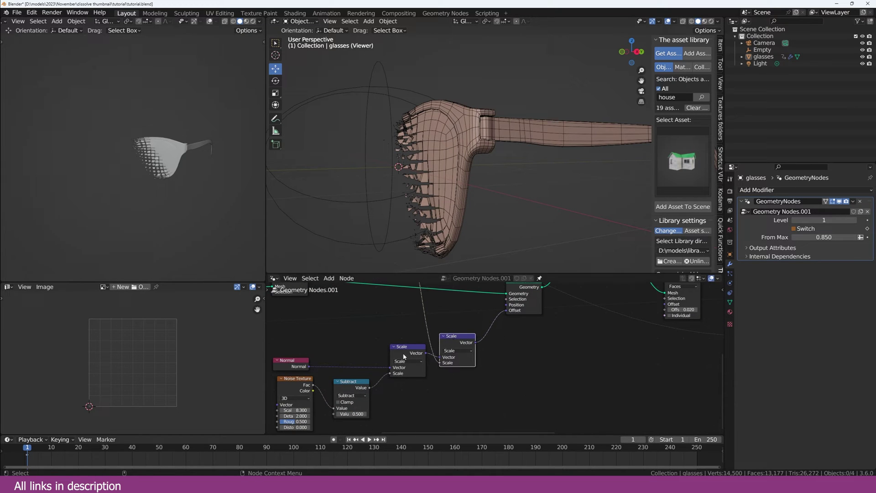
click(403, 353)
key(shift+d)
click(361, 357)
mouse_move(350, 368)
mouse_down()
mouse_move(397, 368)
mouse_move(346, 367)
mouse_move(365, 367)
mouse_up()
Step: Preview the outputs of Extrude Mesh, Merge by Distance and the final Join Geometry in the Viewer
middle_drag(519, 336, 471, 381)
scroll(494, 362, down, 2)
scroll(471, 382, down, 3)
scroll(488, 362, up, 2)
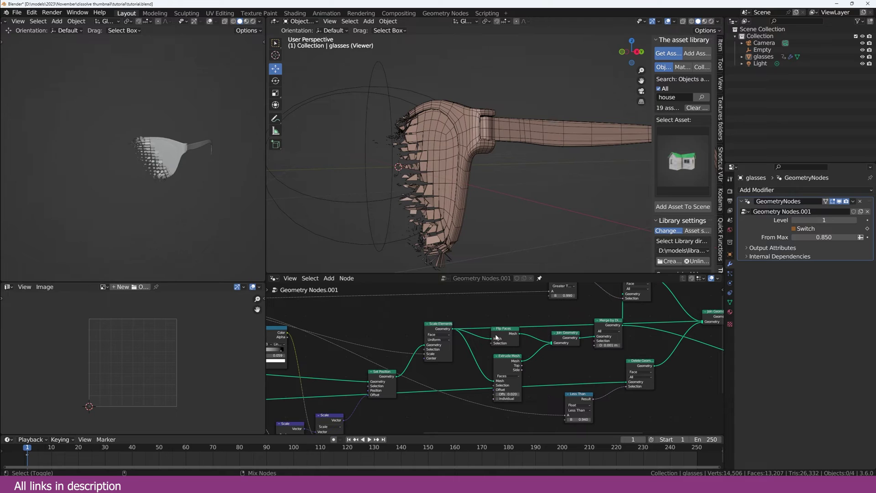
ctrl+shift+click(511, 355)
ctrl+shift+click(565, 340)
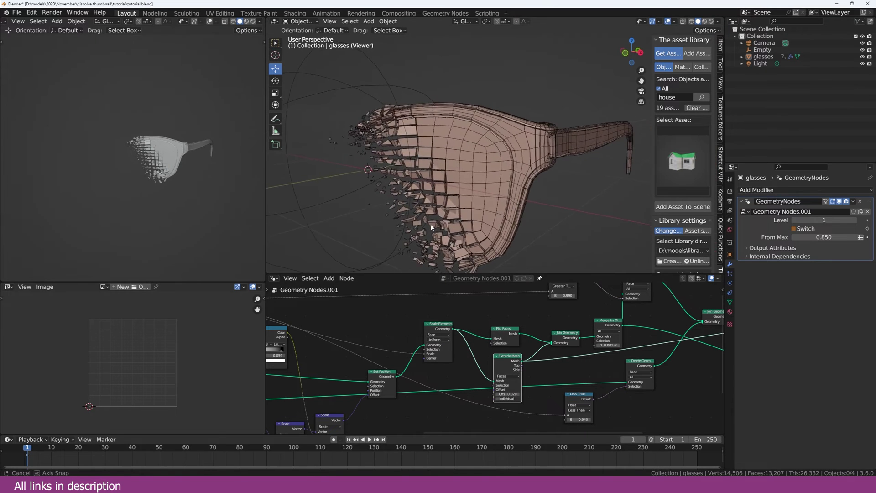
middle_drag(637, 327, 541, 369)
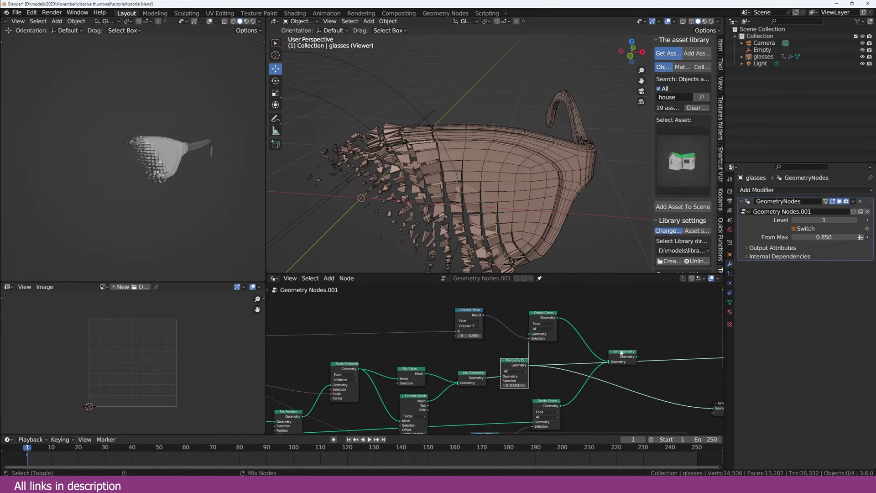
ctrl+shift+click(621, 353)
Step: Move the Empty about 1.07 m in the negative X direction to test the dissolve
middle_drag(493, 150, 435, 192)
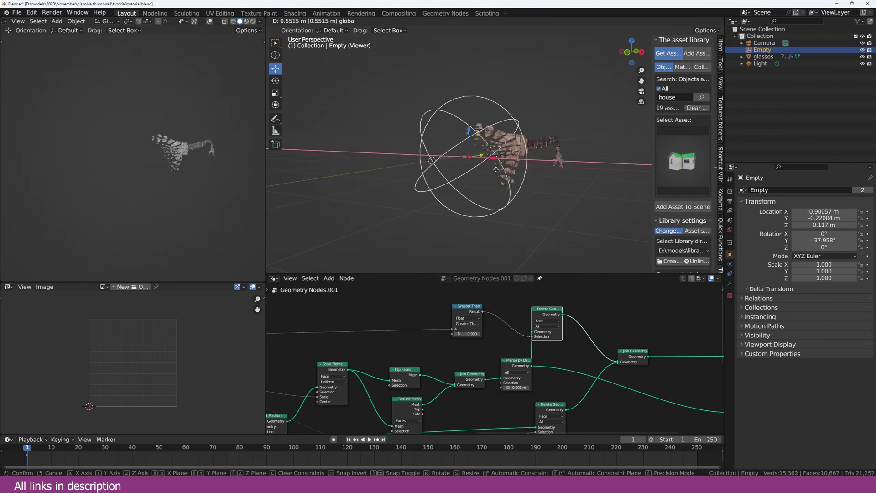
click(418, 168)
scroll(488, 376, down, 2)
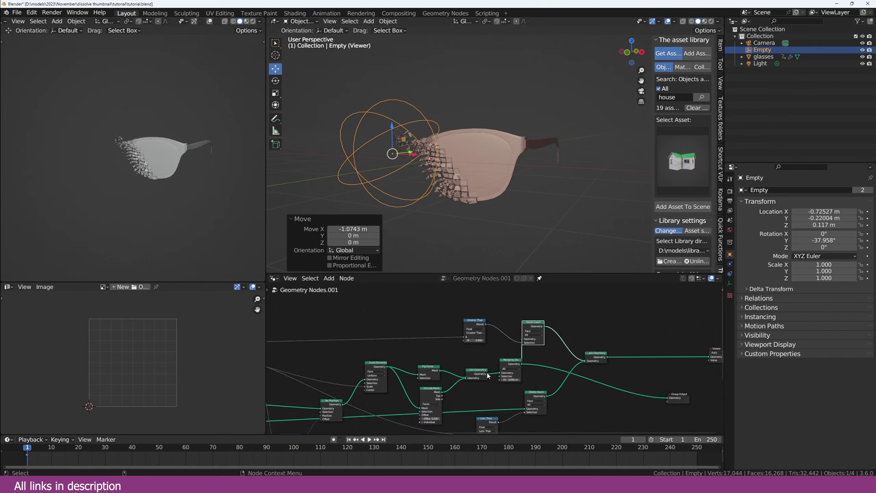
Step: Set the Scale node after Normal to 13.5 and move the Empty about 0.24 m in negative X
middle_drag(443, 387, 481, 346)
scroll(481, 346, up, 3)
middle_drag(378, 388, 562, 338)
scroll(562, 337, up, 2)
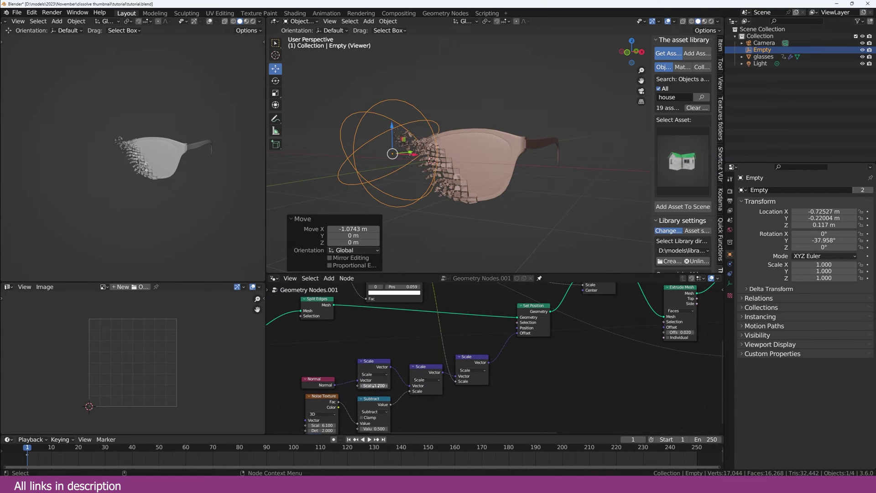
drag(373, 386, 456, 385)
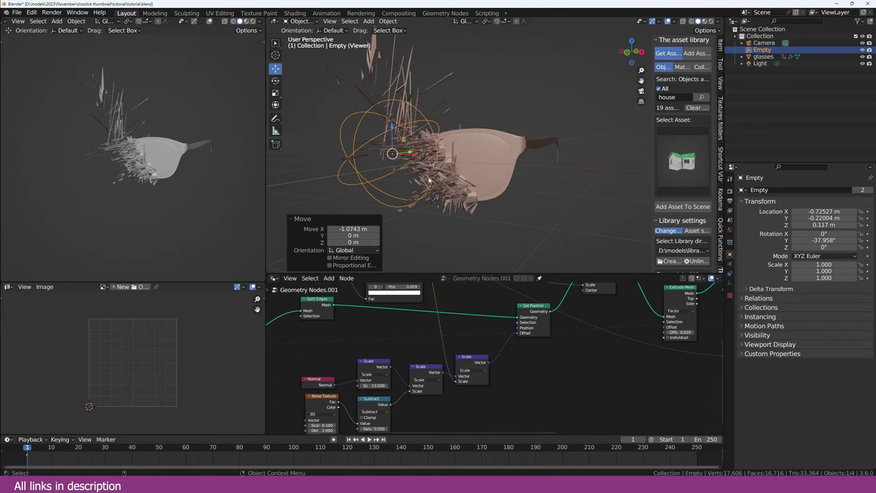
drag(413, 154, 394, 180)
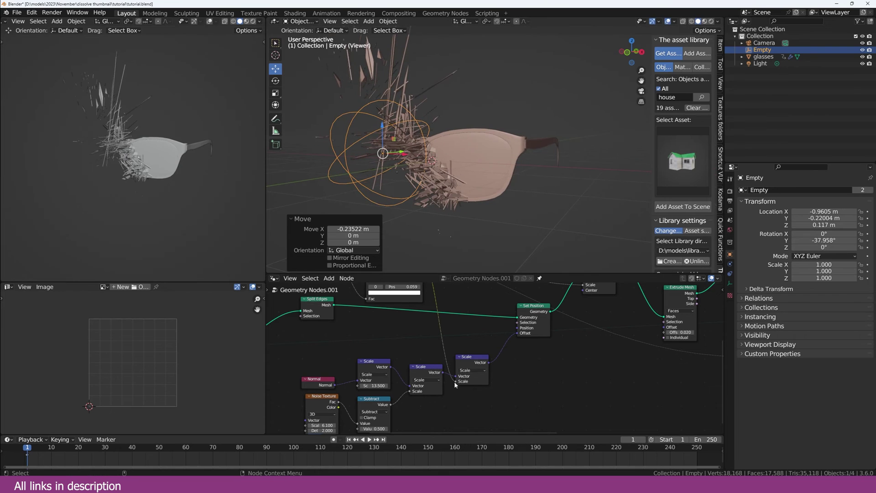
Step: Set the Scale node after Normal to 2 and the Noise Texture scale to 1, testing with the Empty moved 3.961 m along X
middle_drag(477, 381, 572, 336)
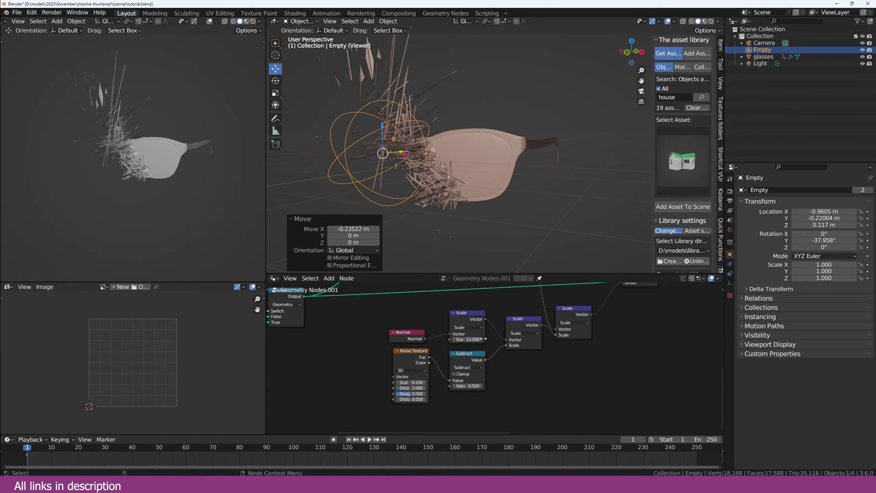
drag(374, 180, 592, 191)
middle_drag(478, 162, 537, 183)
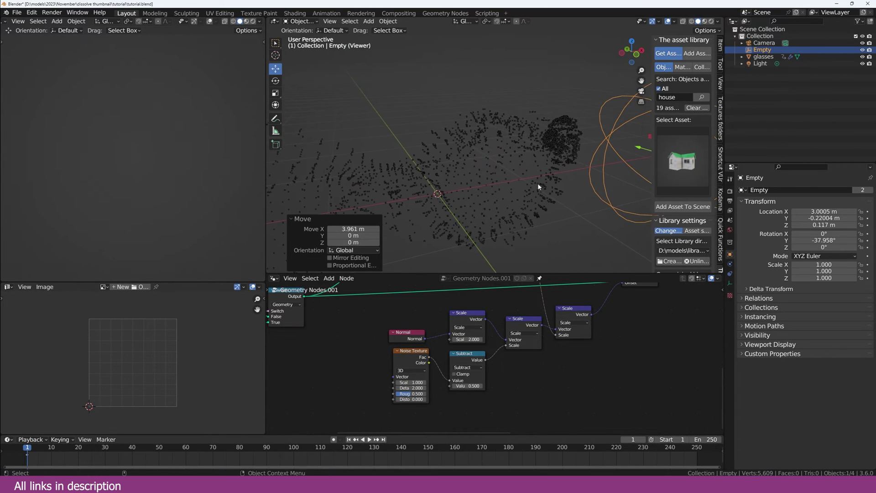
Step: Switch the secondary viewport to Rendered shading and move the Empty back to about -0.35 m on X
click(252, 21)
middle_drag(155, 98, 155, 98)
middle_drag(525, 139, 543, 165)
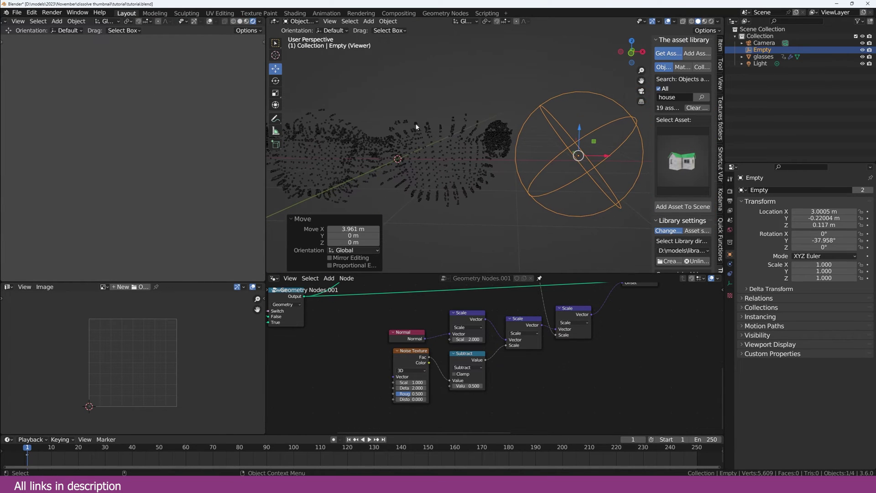
drag(607, 158, 394, 154)
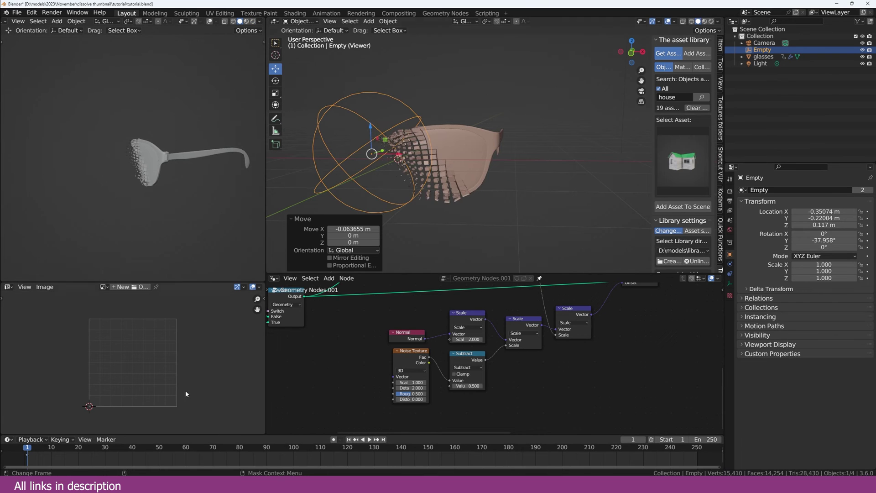
Step: Scrub the timeline to frame 74 and inspect the dissolving glasses
shift+right_drag(223, 454, 307, 446)
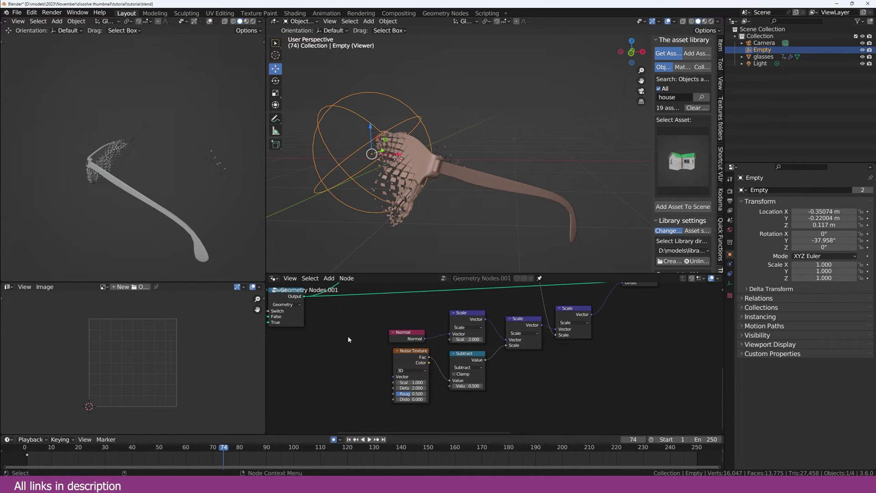
middle_drag(390, 147, 433, 145)
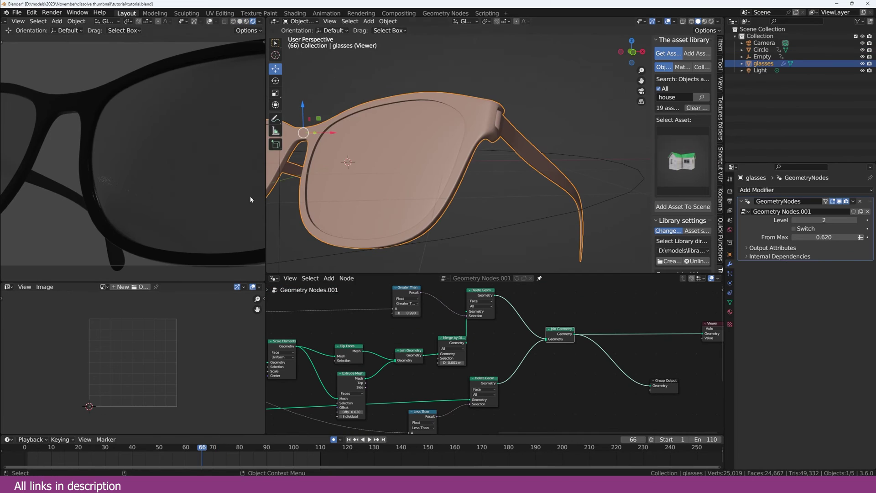
Step: Move the Camera about 0.14 m along view X and -0.03 m along view Y to frame the glasses
key(z)
click(524, 155)
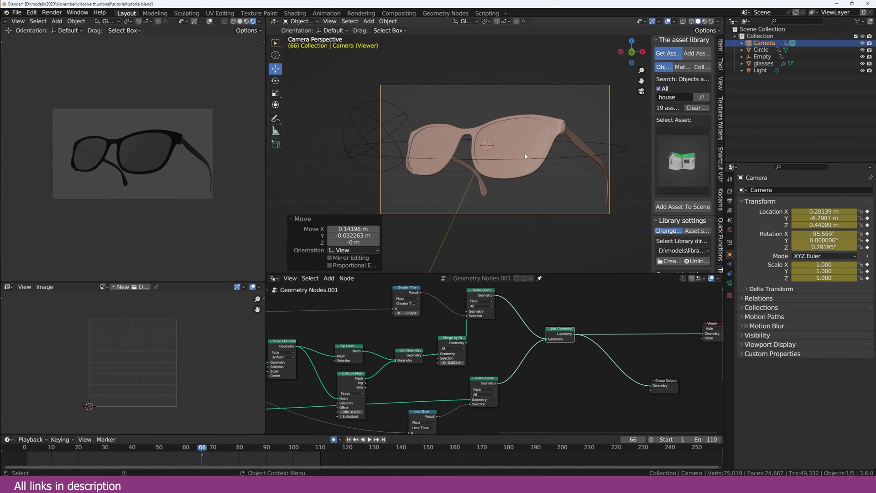
key(x)
click(224, 446)
Step: Add an Area light and place it above the glasses, about 0.77 m up in Z
scroll(559, 154, up, 2)
key(shift+a)
mouse_move(422, 290)
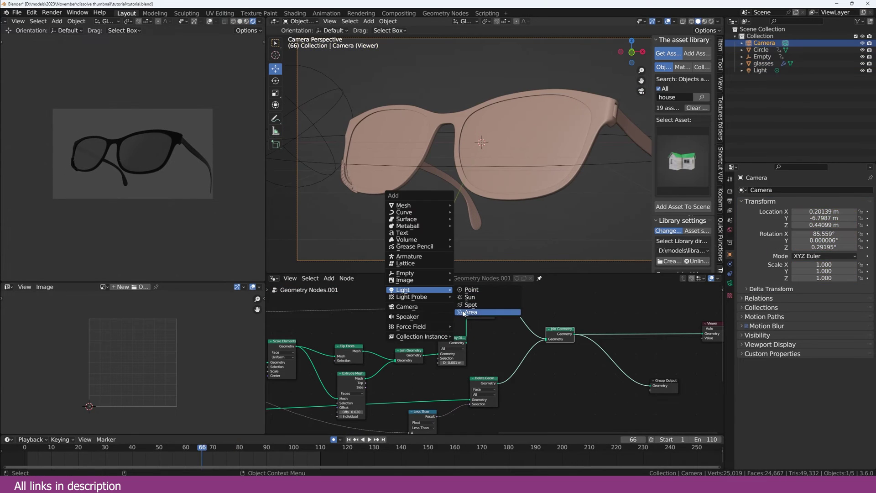
click(462, 313)
key(g)
click(471, 154)
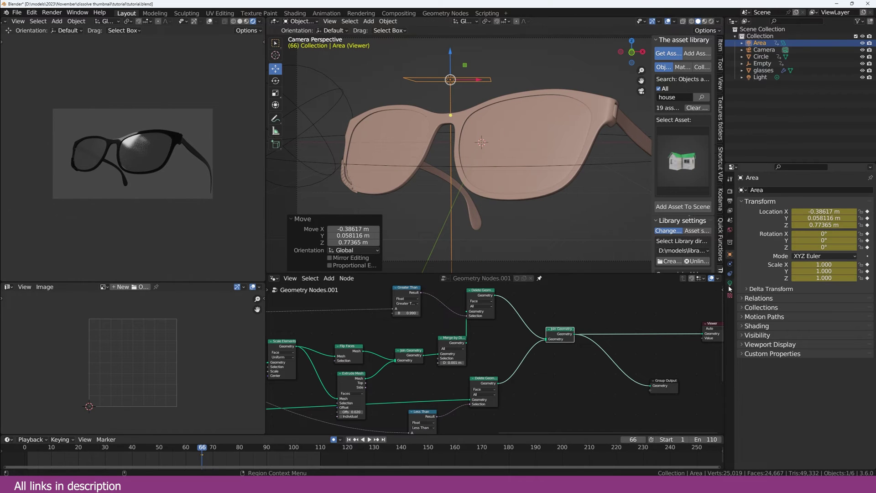
Step: Scale the Area light by about 3.1 and rotate it about 7.3° around X
click(730, 283)
key(s)
click(492, 156)
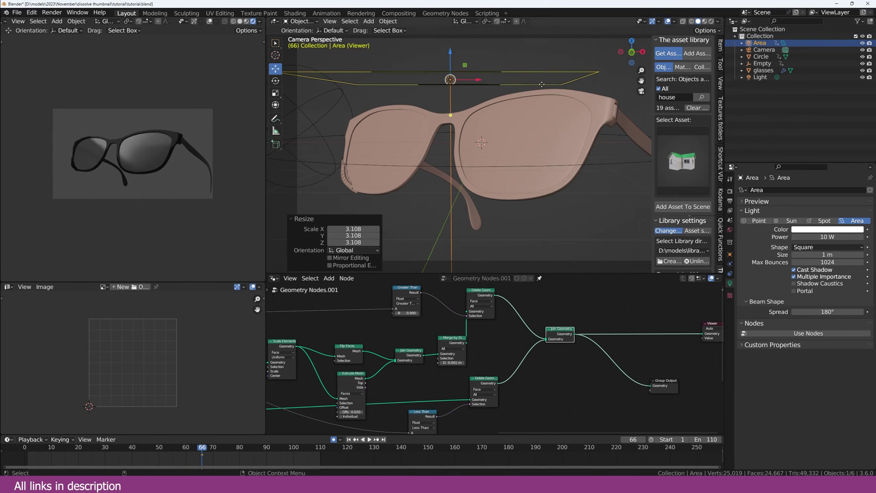
key(r)
key(x)
click(557, 86)
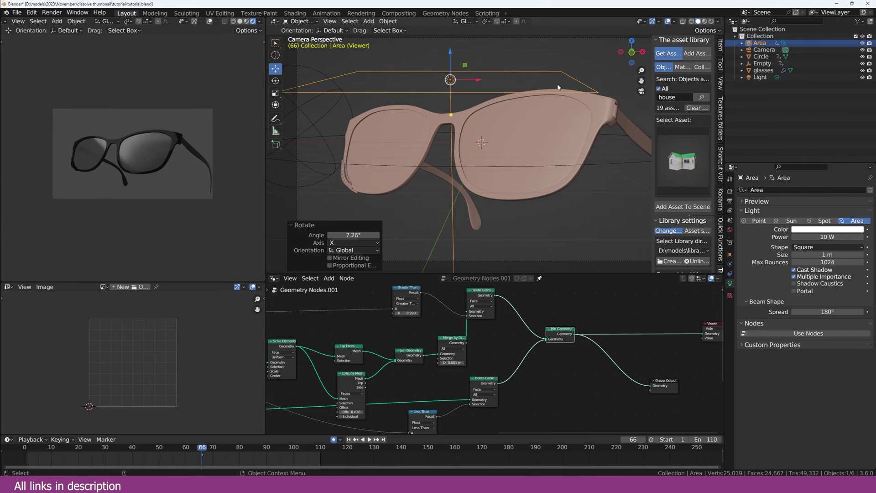
Step: Raise the Area light about 1.03 m farther above the glasses and check its placement from the top
key(g)
click(534, 231)
key(KP_7)
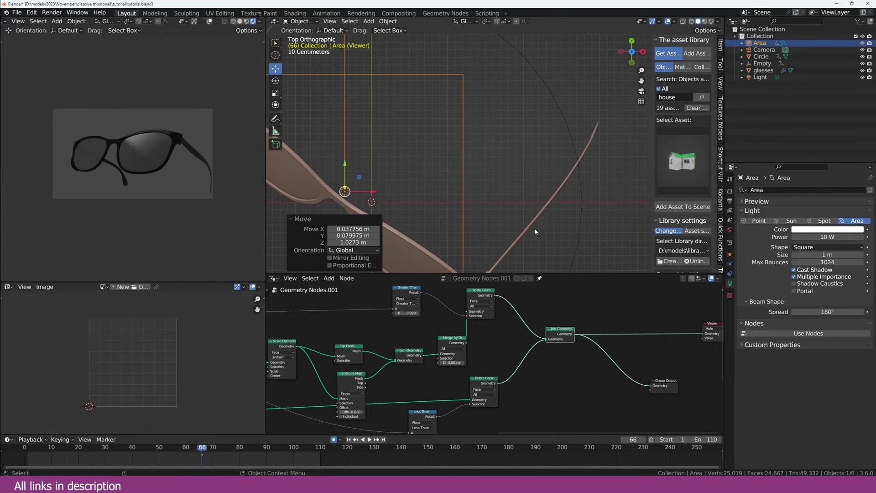
scroll(534, 232, down, 6)
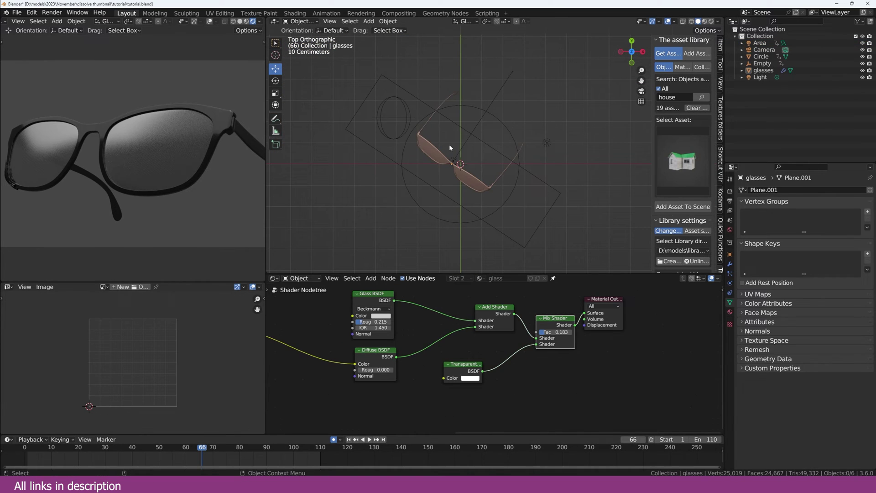
Step: Delete the old circle surrounding the glasses
key(shift+a)
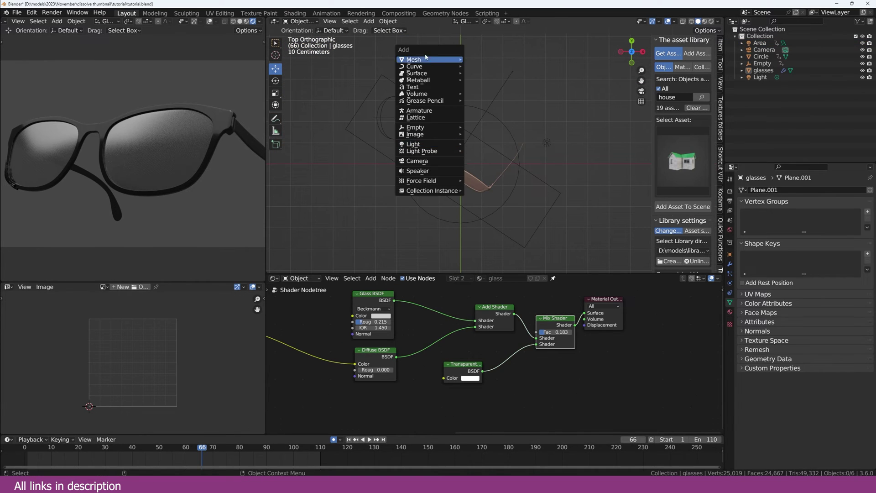
key(Escape)
click(515, 130)
key(Delete)
Step: Add a new mesh circle at the world origin and scale it up until it surrounds the whole scene
key(shift+a)
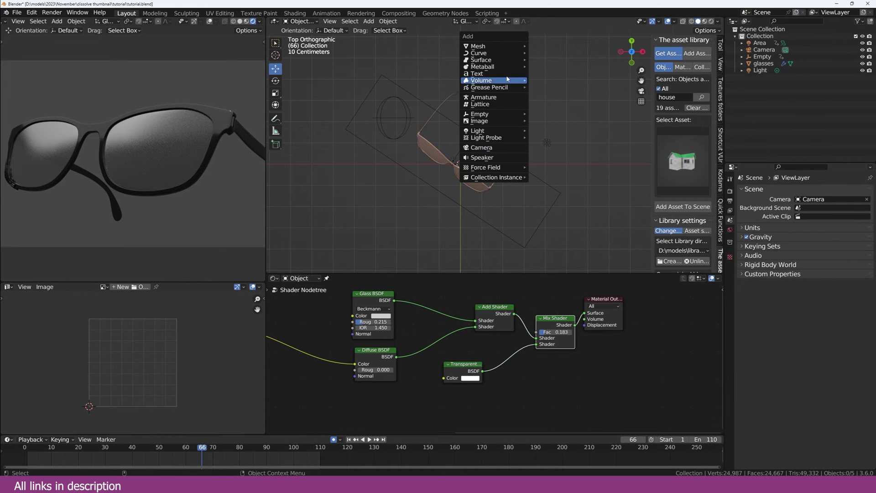
mouse_move(510, 46)
click(560, 60)
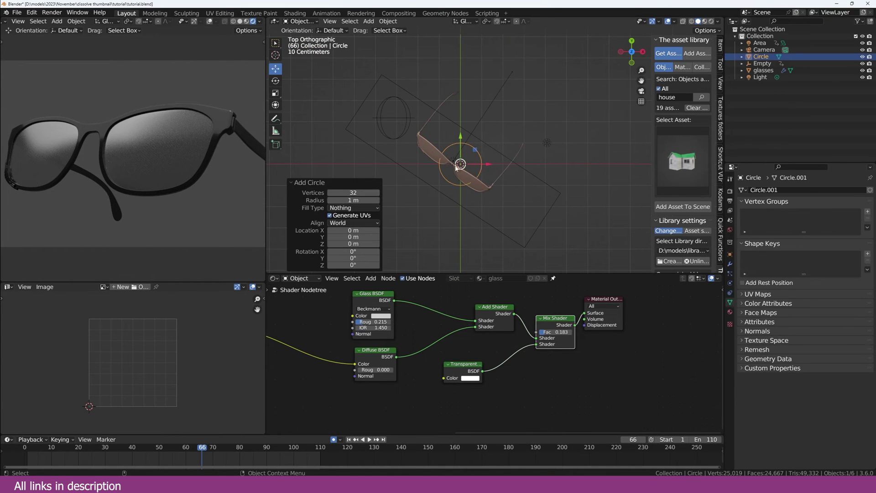
key(s)
click(524, 246)
Step: Extrude the circle's edge loop along Z by about 17 m to form a tall cylindrical backdrop wall
key(Tab)
middle_drag(525, 246, 530, 218)
scroll(530, 218, down, 5)
key(e)
key(z)
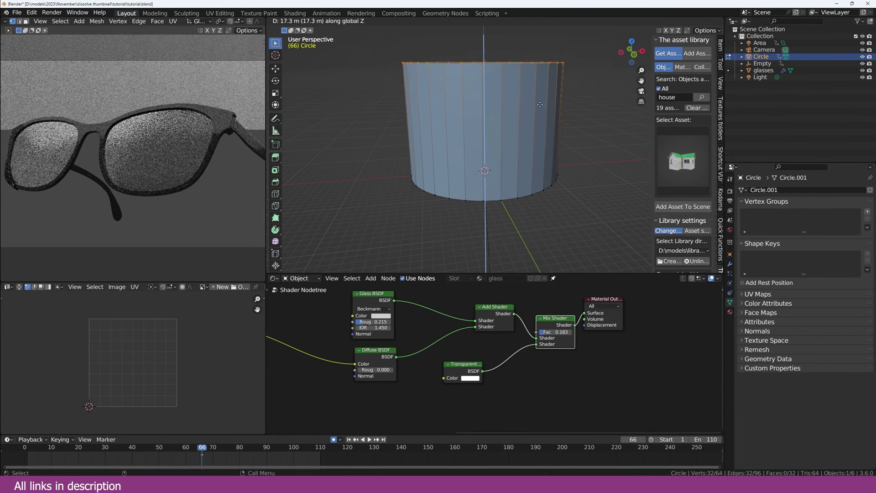
Step: Create a new material for the cylindrical wall and set its base color to a near-black purple
click(274, 277)
click(552, 278)
click(504, 278)
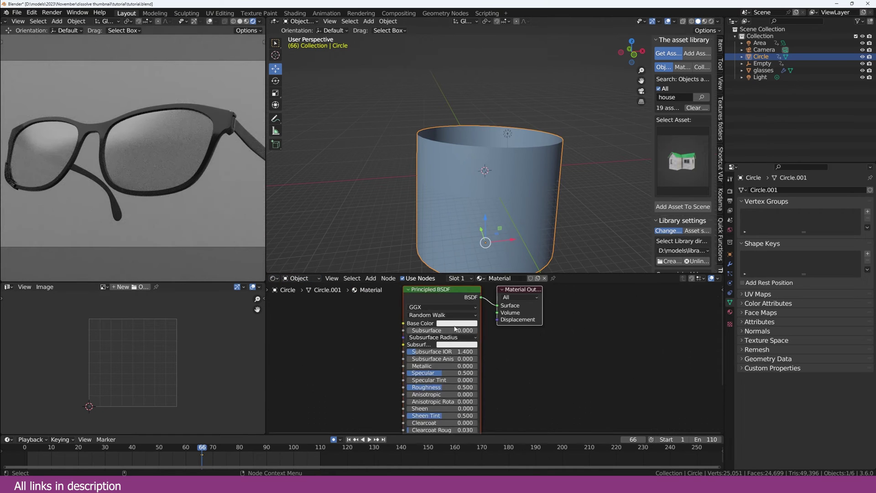
middle_drag(455, 333, 467, 346)
click(469, 337)
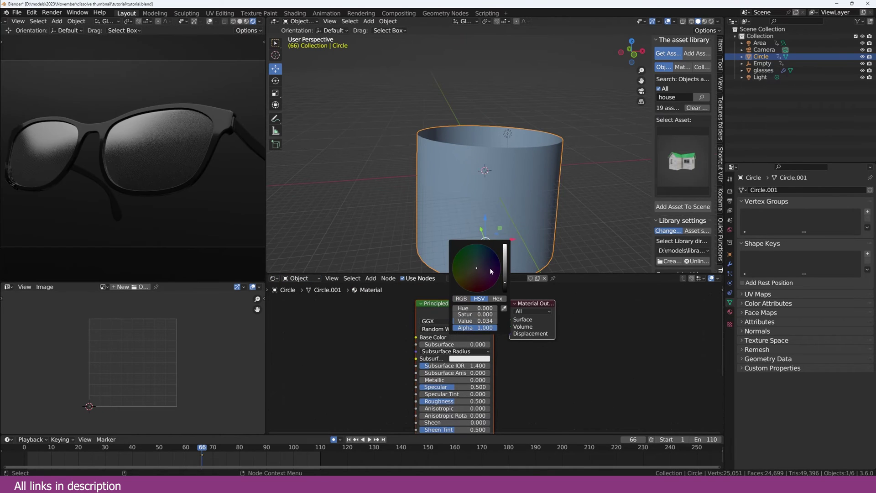
drag(493, 272, 491, 265)
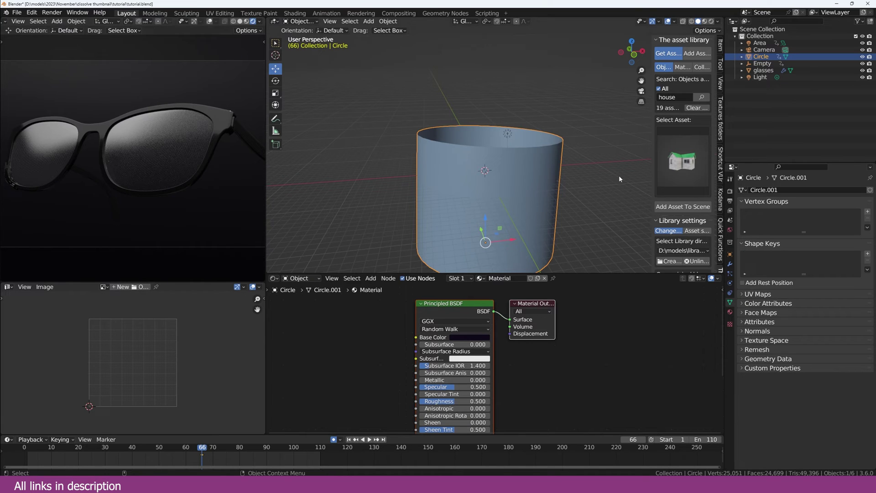
Step: Drive the wall material's base color with a Wave Texture through a Color Ramp, raising the wave scale to 159
middle_drag(434, 354, 567, 350)
key(shift+a)
click(431, 319)
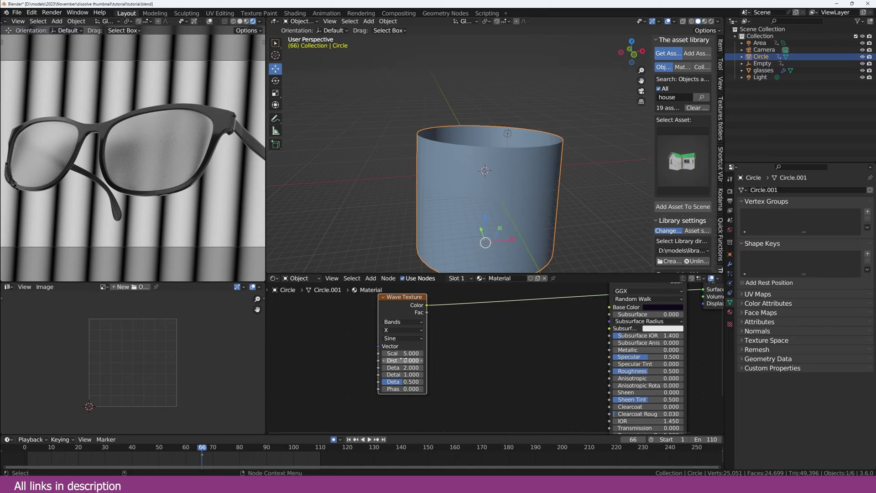
drag(402, 353, 451, 353)
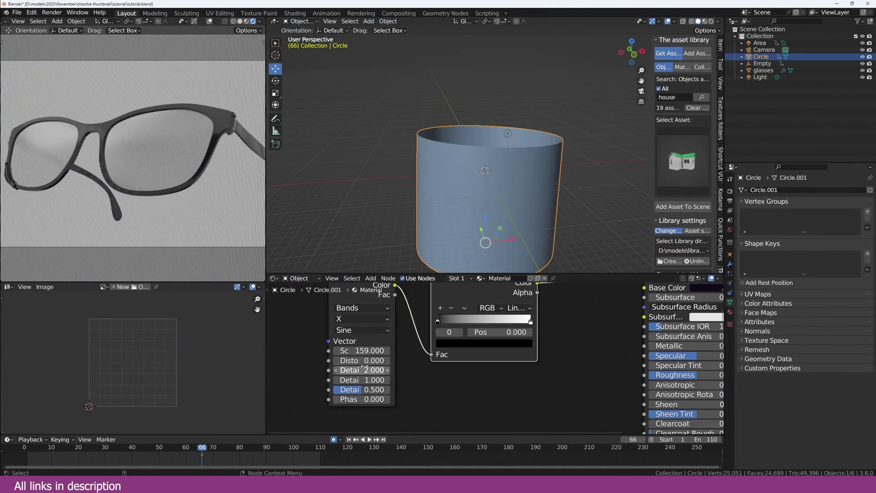
Step: Set the Wave Texture's distortion to 1
drag(365, 361, 392, 360)
click(364, 361)
text(1)
key(Return)
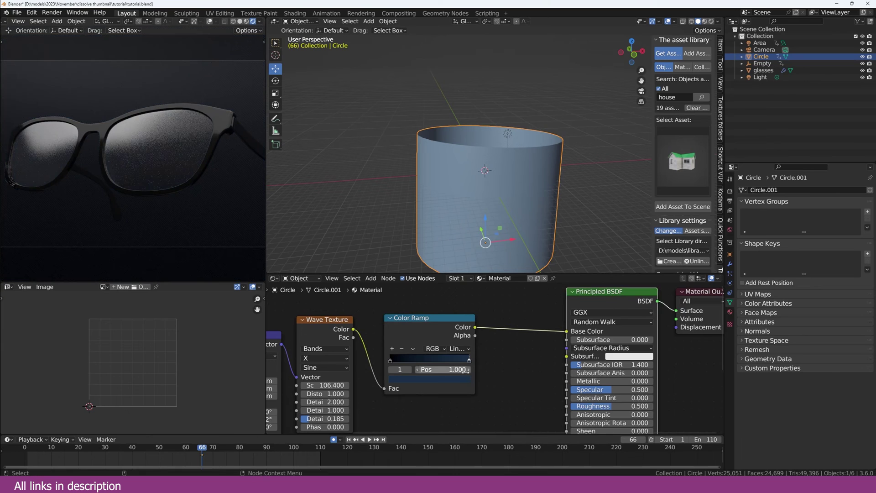
Step: Feed the Color Ramp's color into the wall material's Roughness through an Add math node with a value of 0.820
scroll(476, 315, up, 2)
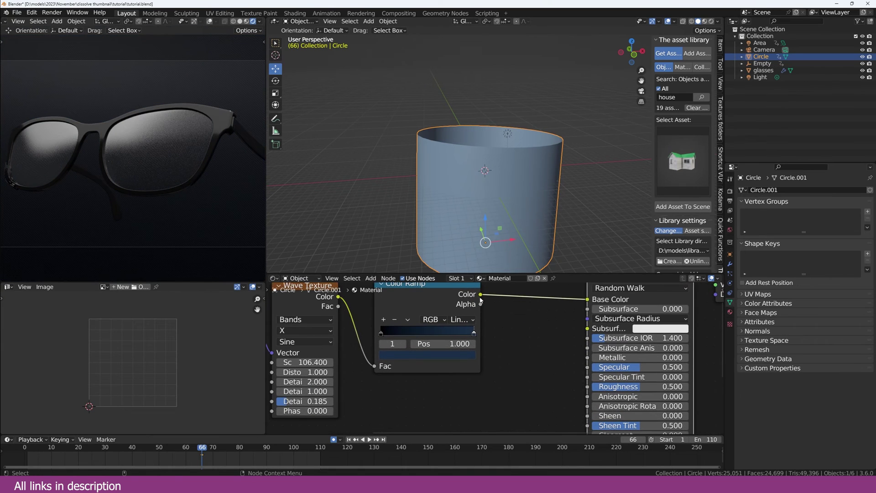
drag(480, 294, 587, 387)
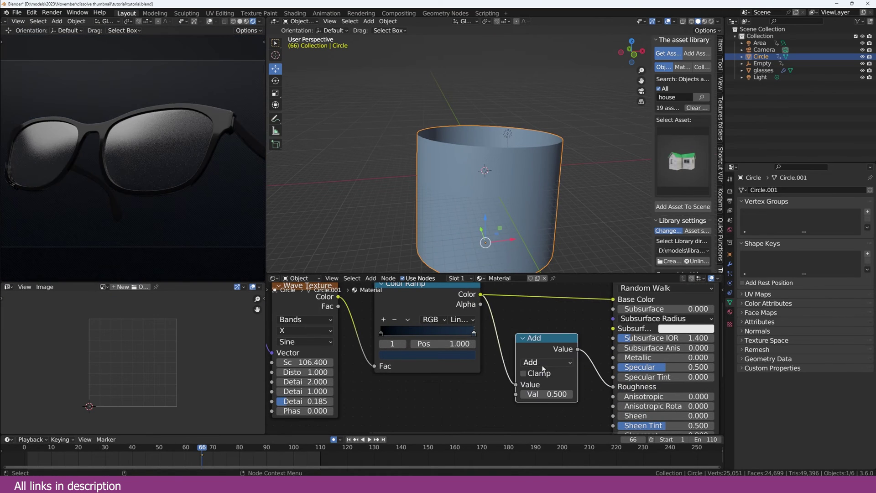
scroll(523, 365, down, 2)
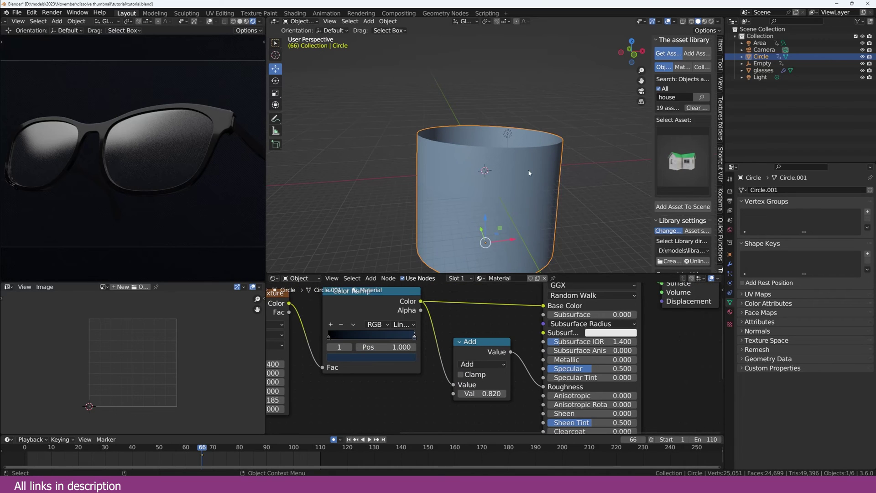
Step: Add a purple 10000 W Point light and place it behind the glasses, near the inside of the cylindrical wall
scroll(505, 148, up, 2)
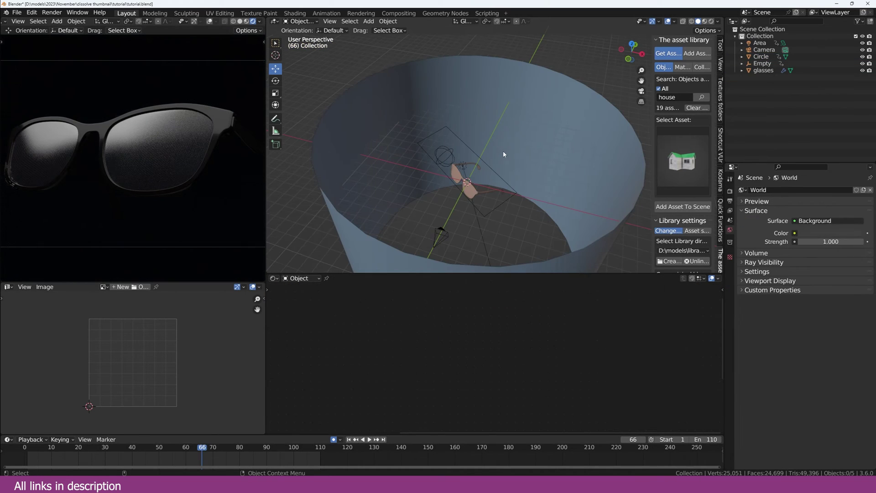
key(shift+a)
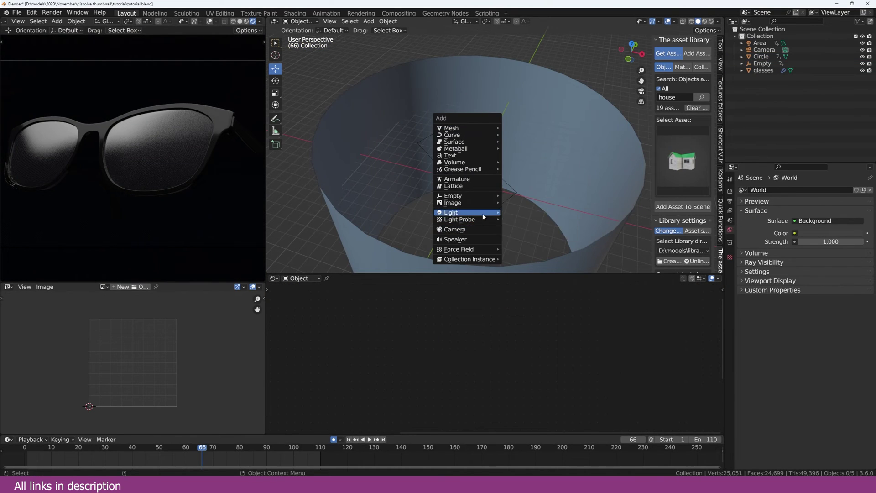
mouse_move(474, 212)
click(513, 212)
key(KP_0)
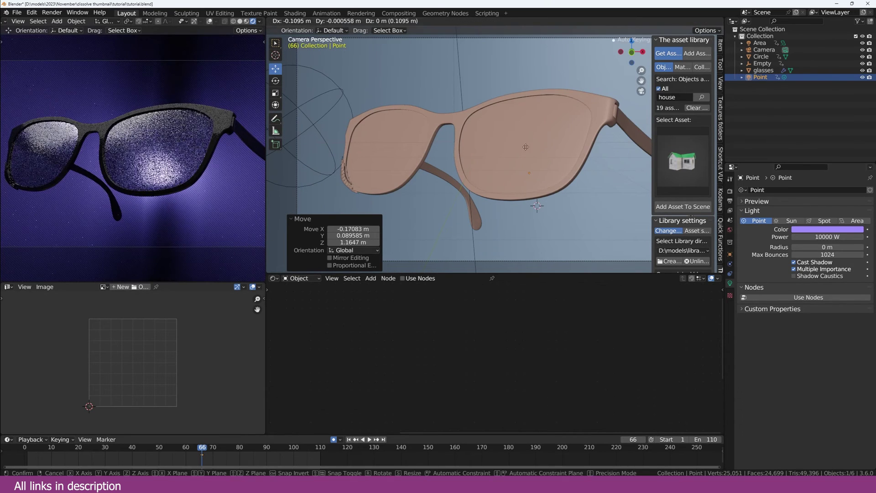
key(KP_7)
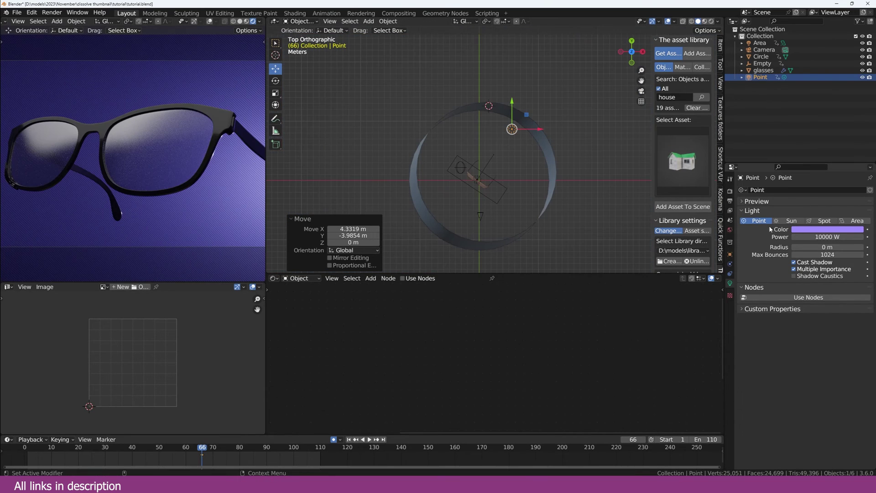
Step: Set the Point light's power to 100 W
click(815, 236)
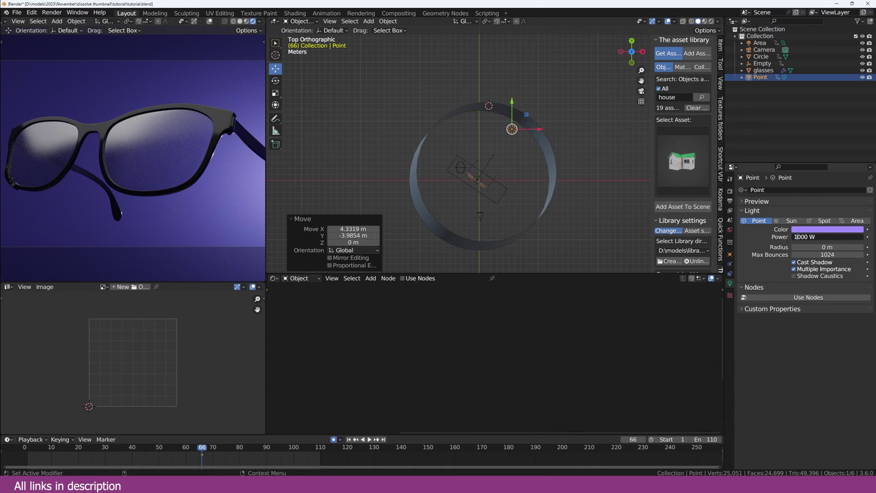
key(Delete)
key(Return)
Step: Go to frame 39 and rotate the Empty by about -23.3° around the camera's view axis
shift+right_drag(166, 456, 130, 455)
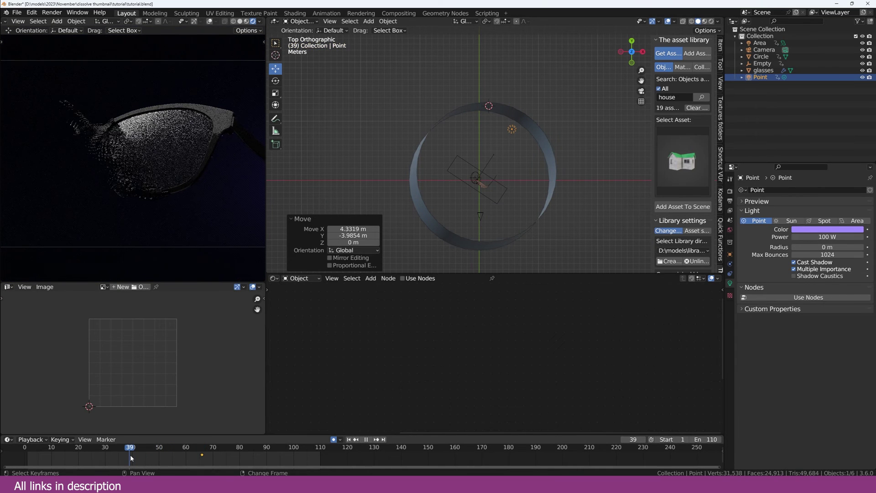
key(space)
key(KP_0)
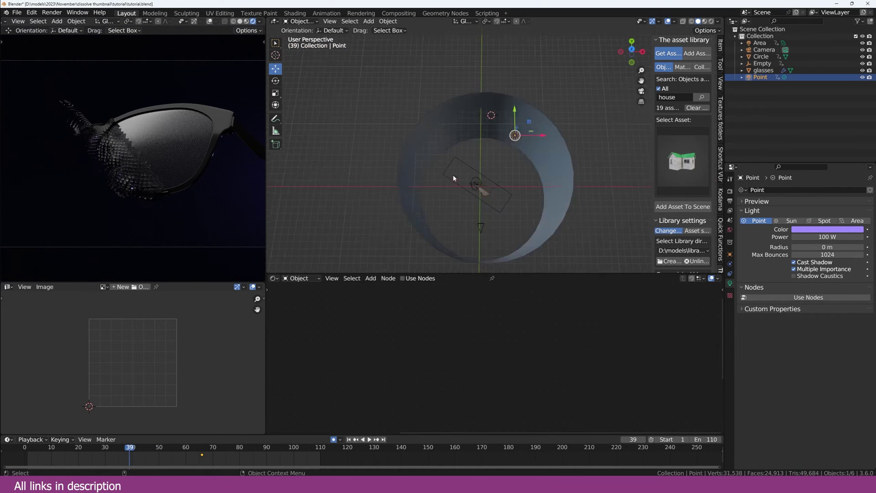
scroll(476, 185, down, 1)
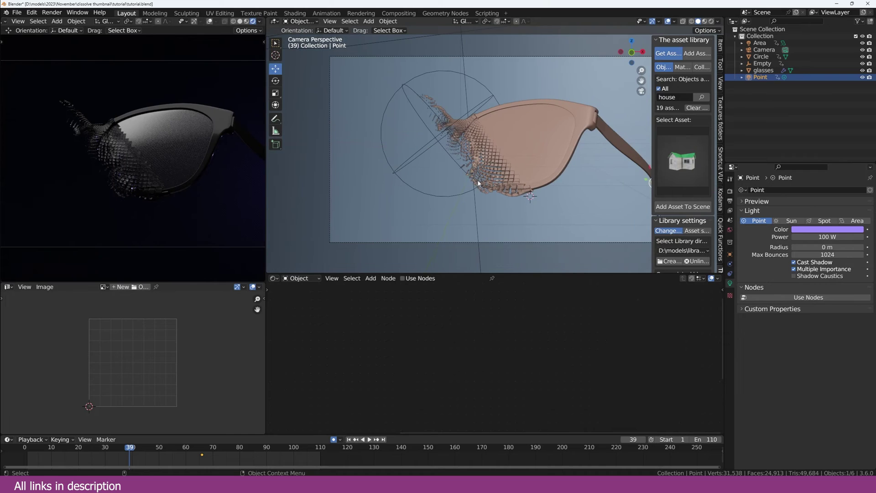
click(451, 162)
click(450, 158)
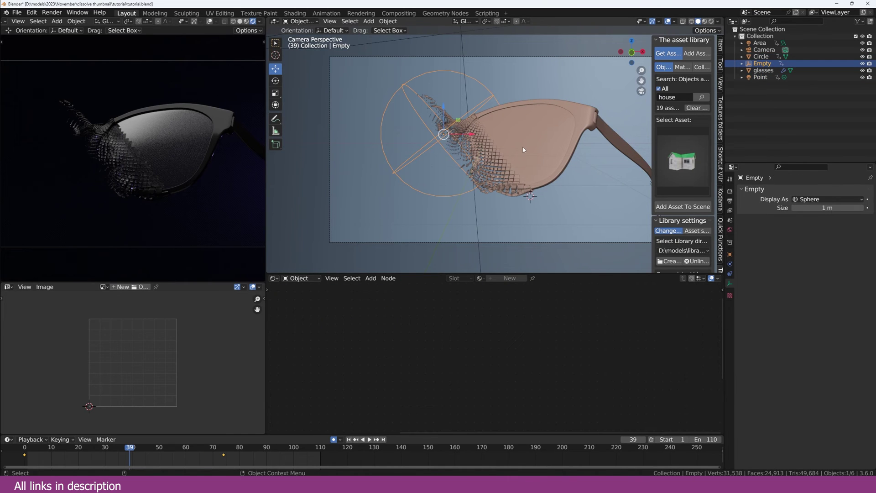
key(r)
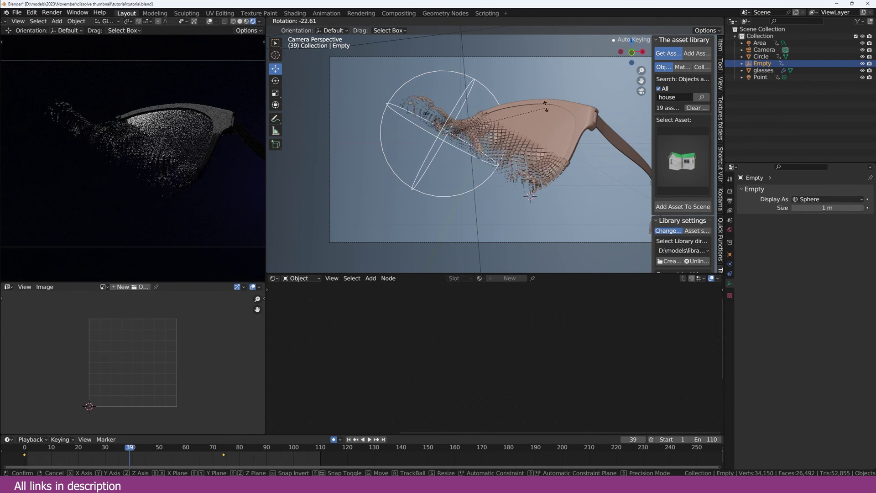
click(546, 108)
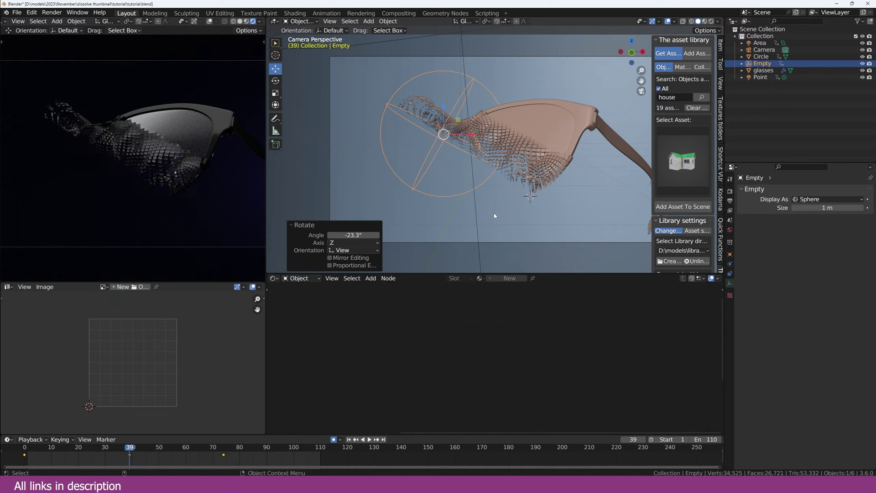
Step: Add a third material slot with a new material to the glasses
scroll(512, 216, up, 2)
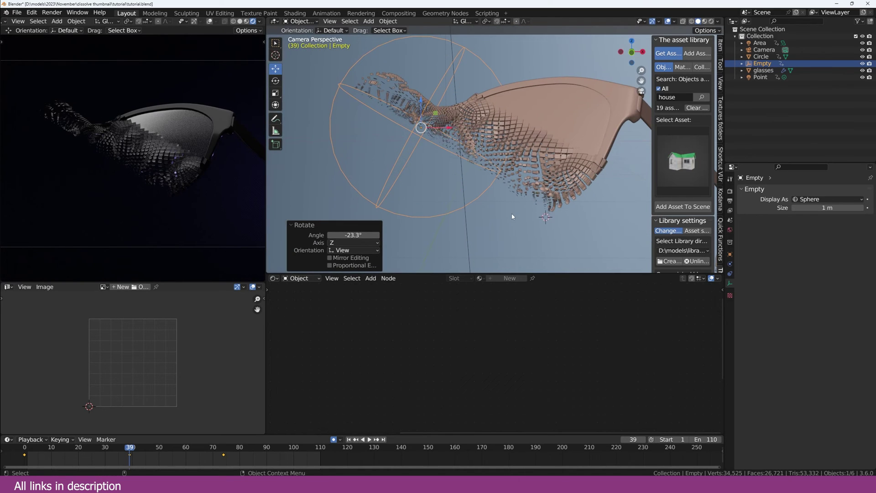
click(490, 184)
scroll(540, 141, up, 2)
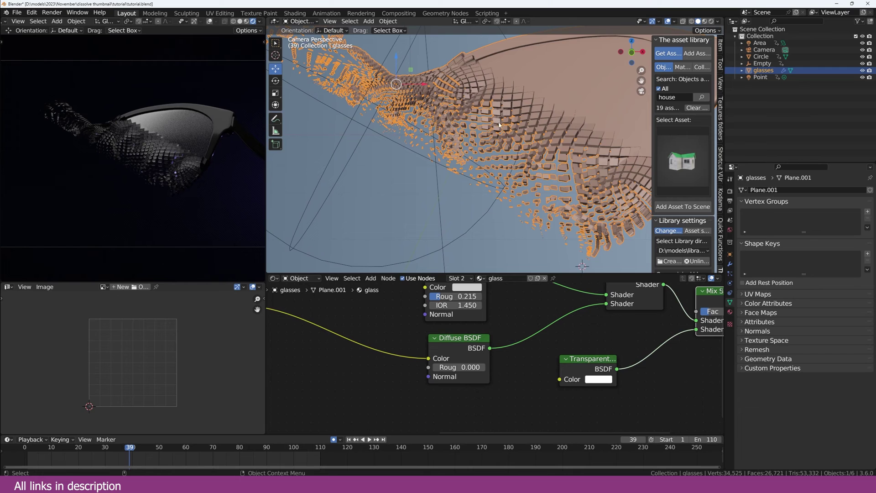
scroll(537, 210, down, 2)
click(538, 217)
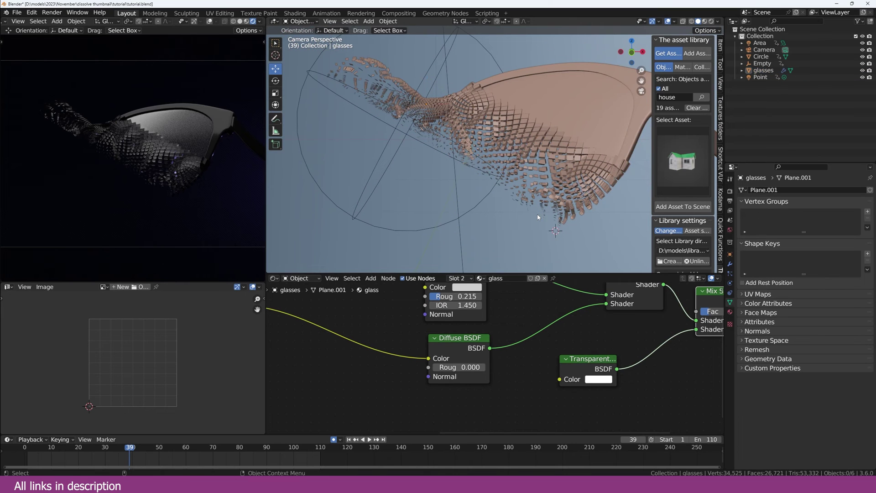
click(614, 169)
click(729, 311)
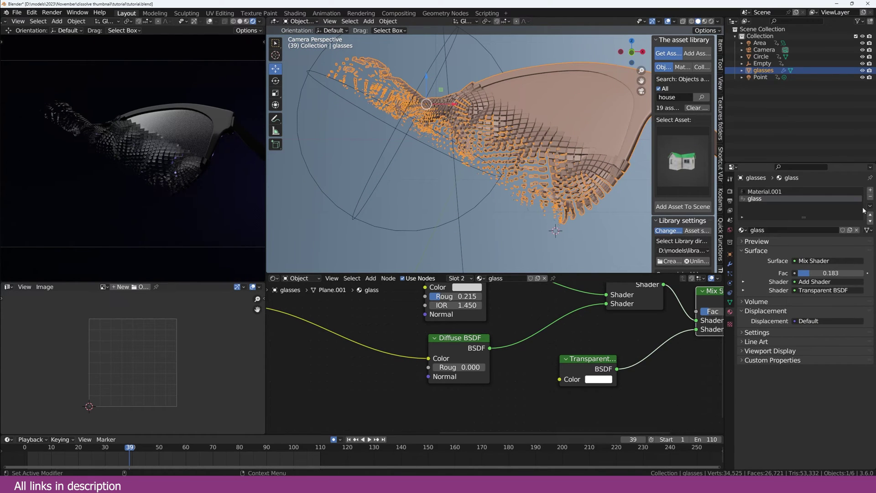
click(869, 190)
Step: Rename the new material to glass and save the file
double_click(787, 230)
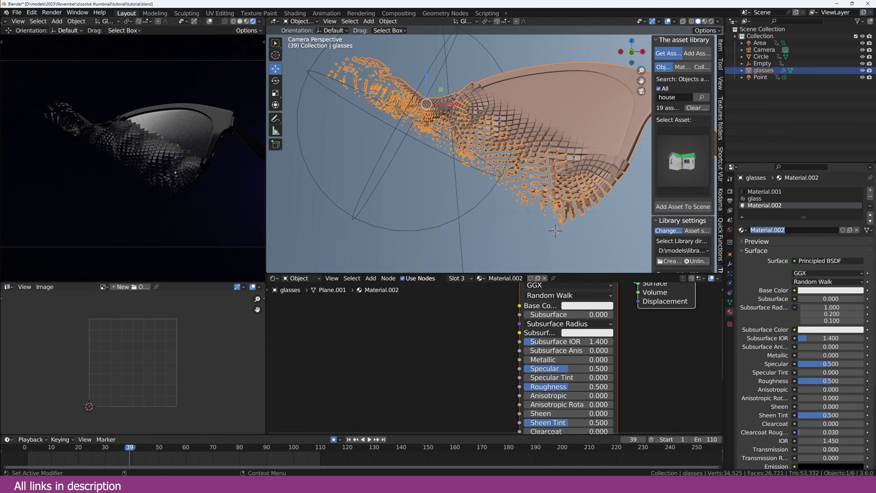
text(glass)
key(Return)
key(ctrl+s)
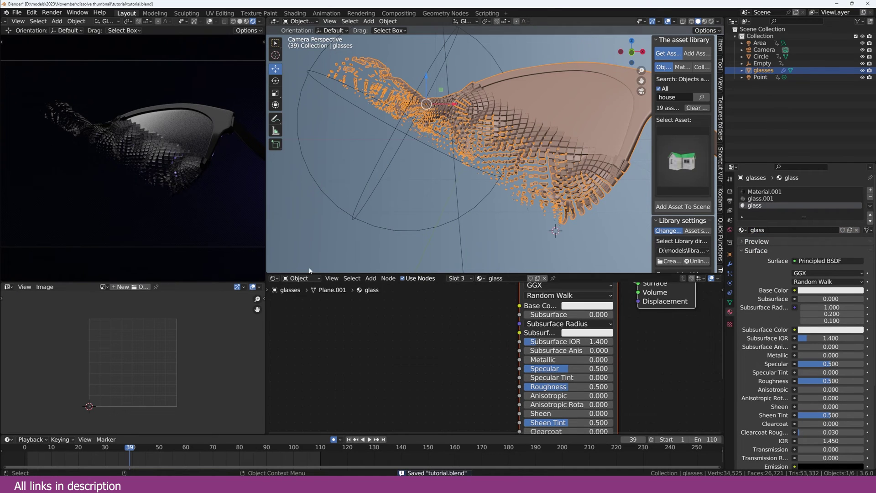
Step: Open the glasses' geometry node tree and preview the output of the upper Delete Geometry node in the Viewer
click(275, 279)
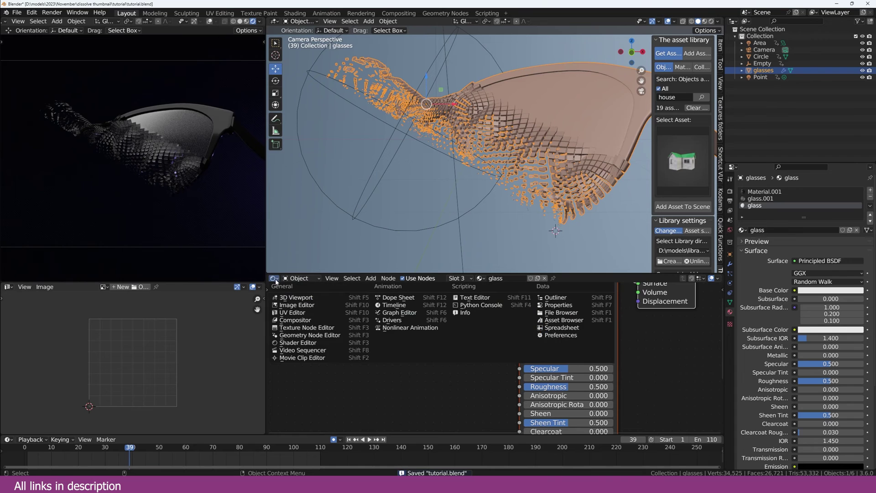
click(301, 335)
scroll(511, 337, down, 5)
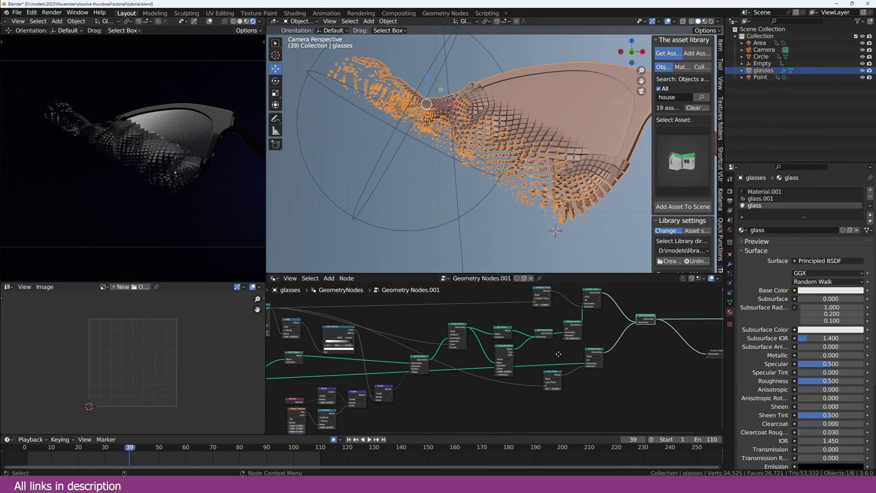
scroll(492, 339, up, 2)
middle_drag(493, 340, 487, 384)
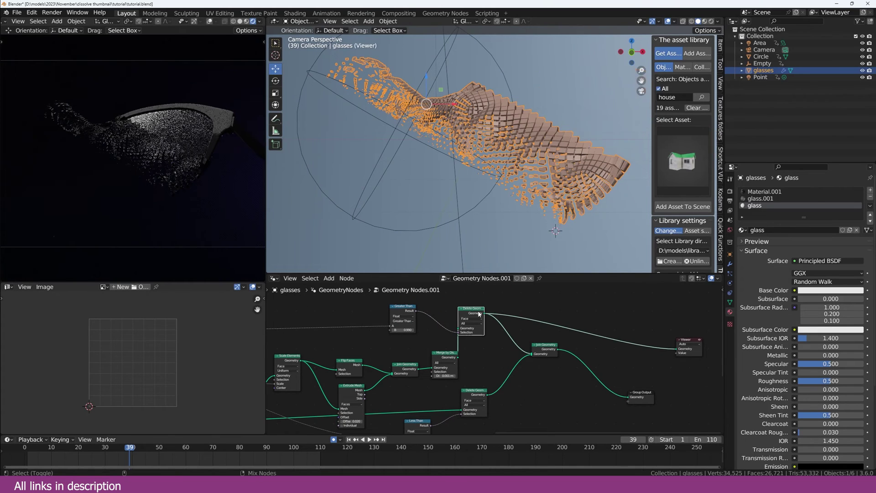
drag(486, 319, 499, 320)
key(Escape)
Step: Insert a Set Material node between the upper Delete Geometry node and the final Join Geometry node
key(shift+a)
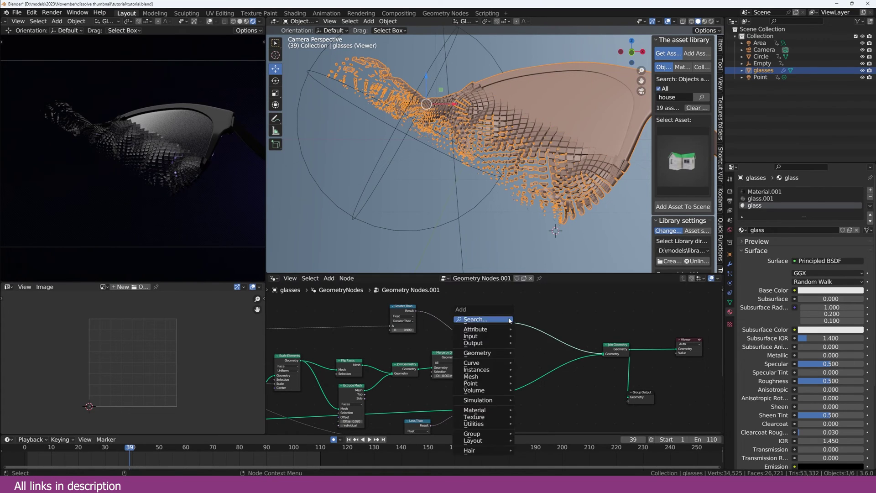
text(se)
click(529, 344)
click(555, 333)
scroll(550, 331, up, 3)
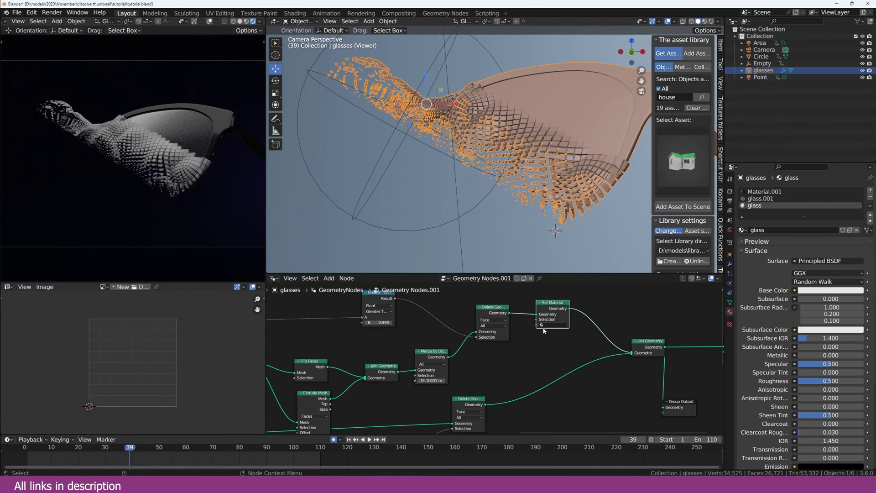
Step: Assign the glass material in the Set Material node and switch the node area to the Shader Editor
click(545, 325)
click(554, 355)
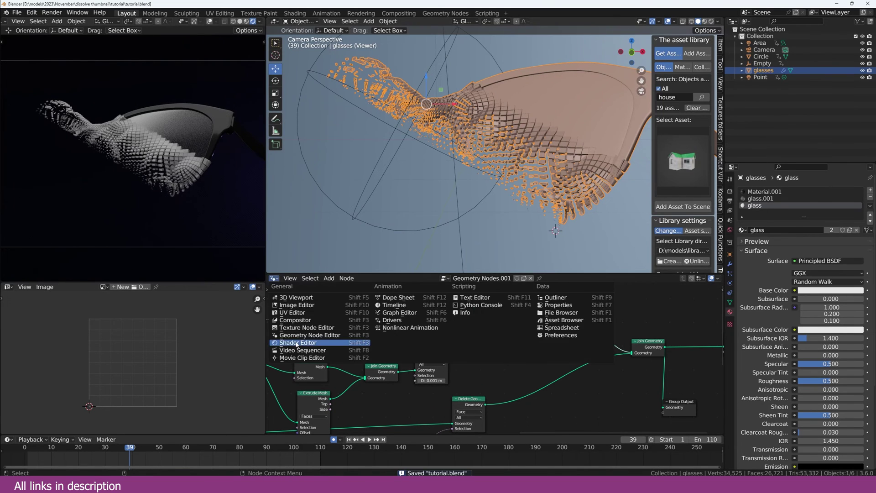
click(296, 342)
Step: Replace the glass material's Principled BSDF with a Glass BSDF connected to the material output's Surface, and save the file
key(x)
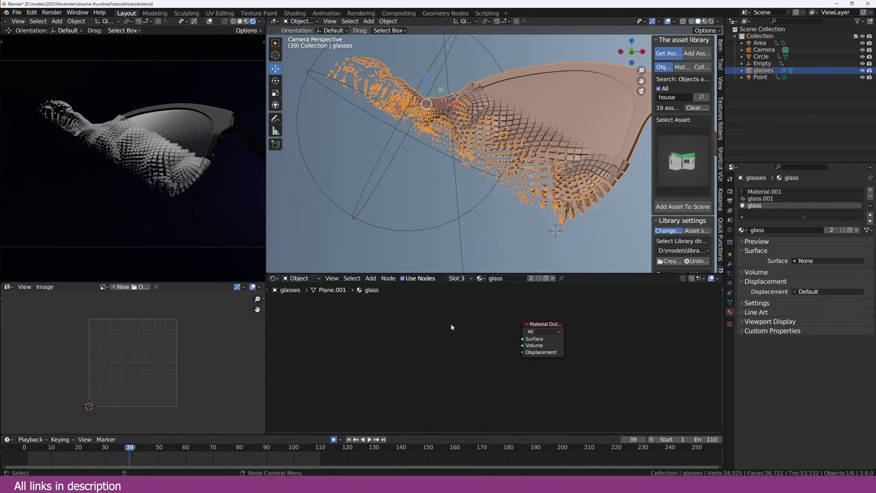
key(shift+a)
click(451, 325)
text(glas)
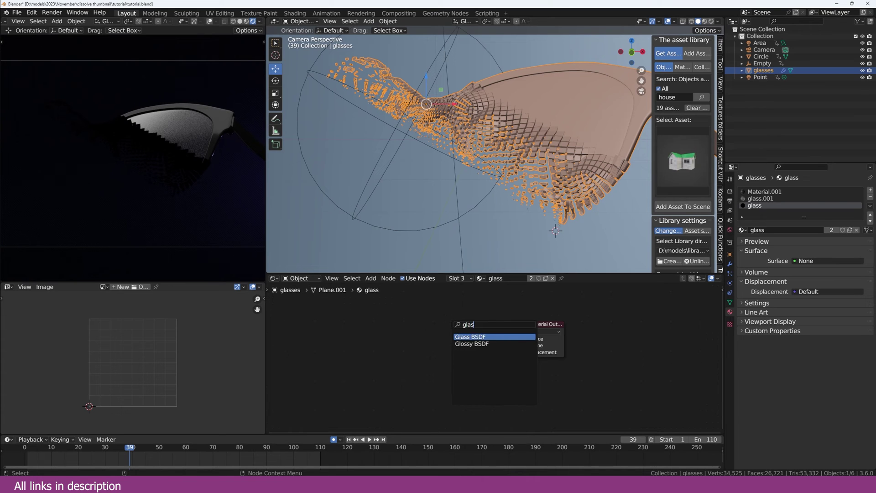
key(Return)
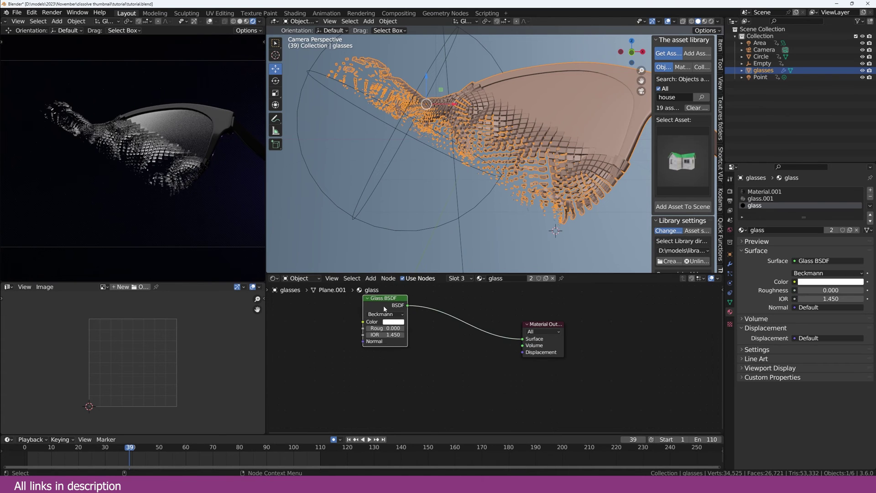
middle_drag(390, 321, 435, 329)
key(ctrl+s)
Step: Add an Emission shader below the Glass BSDF and give it a pink color
scroll(446, 333, up, 2)
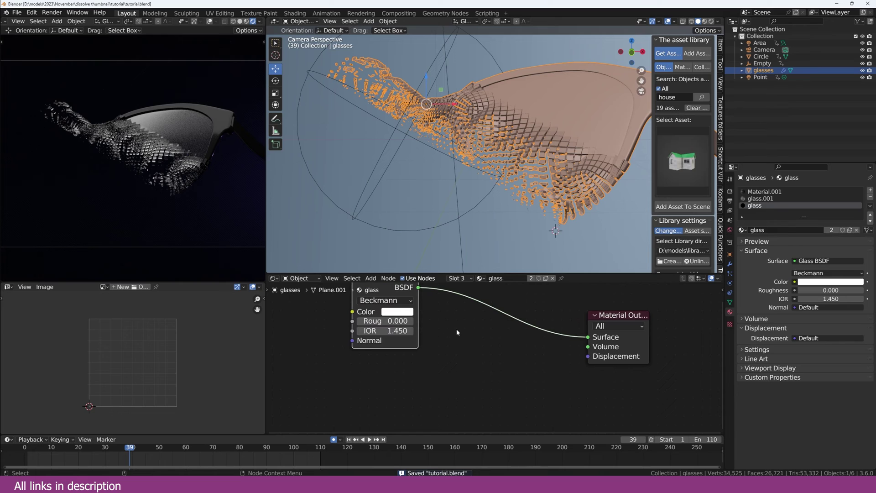
scroll(456, 331, up, 1)
scroll(456, 331, down, 2)
scroll(454, 330, up, 2)
key(shift+a)
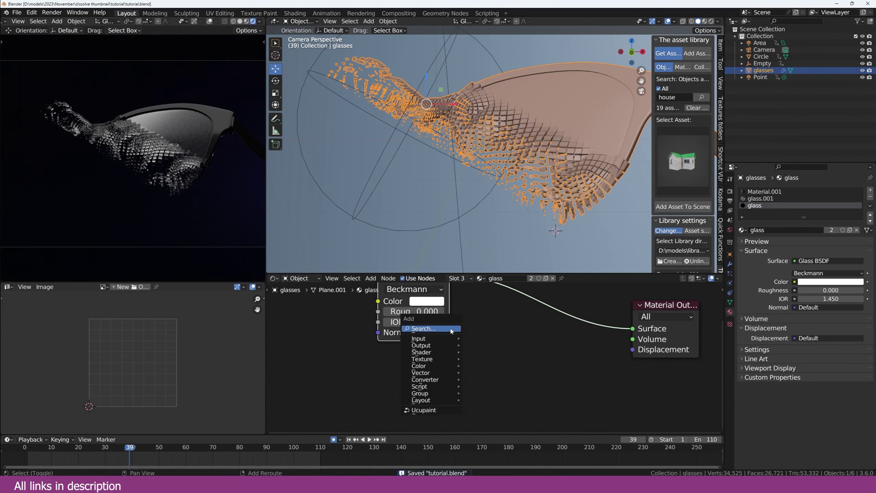
click(450, 330)
text(emis)
key(Return)
click(406, 370)
click(431, 375)
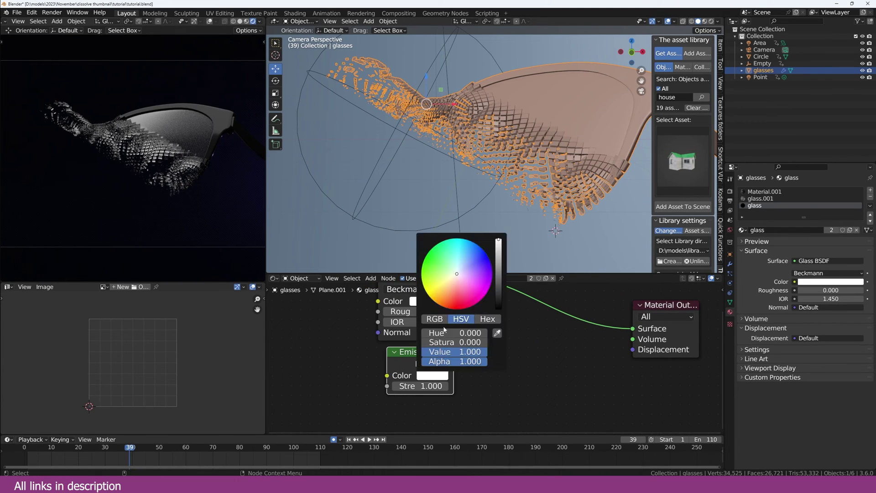
click(465, 288)
Step: Preview the Emission shader on the material output and combine it with the Glass BSDF through a Mix Shader
ctrl+shift+click(421, 361)
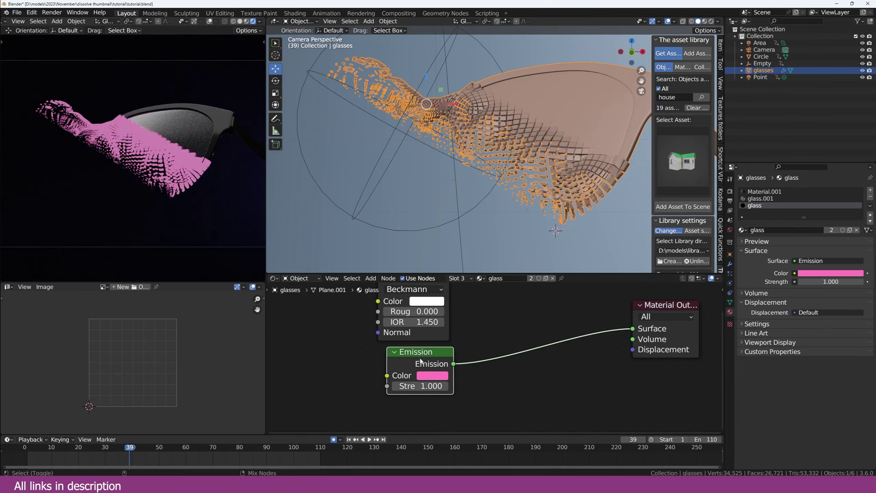
middle_drag(433, 359, 412, 377)
ctrl+shift+right_drag(412, 377, 402, 352)
Step: Add a Layer Weight node, preview its Facing output and set its Blend to 0.100
middle_drag(285, 332, 329, 336)
key(shift+a)
click(328, 335)
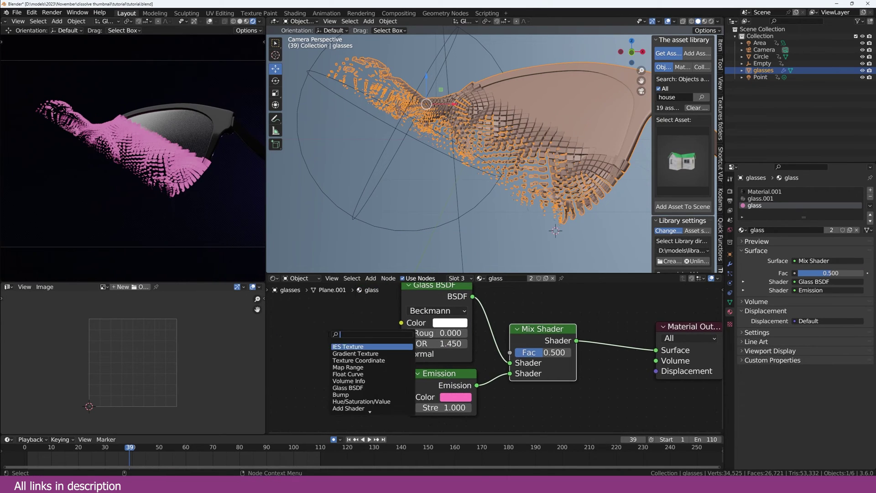
text(lawy)
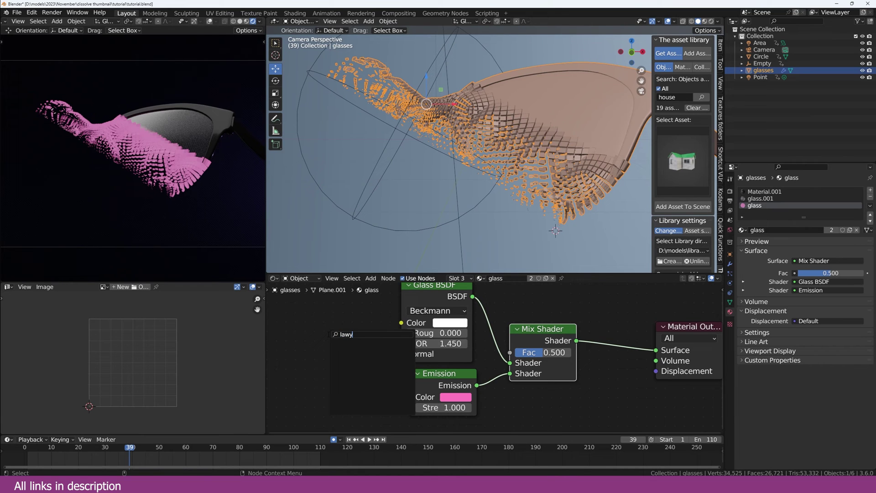
key(BackSpace)
click(363, 346)
click(313, 318)
ctrl+shift+click(313, 318)
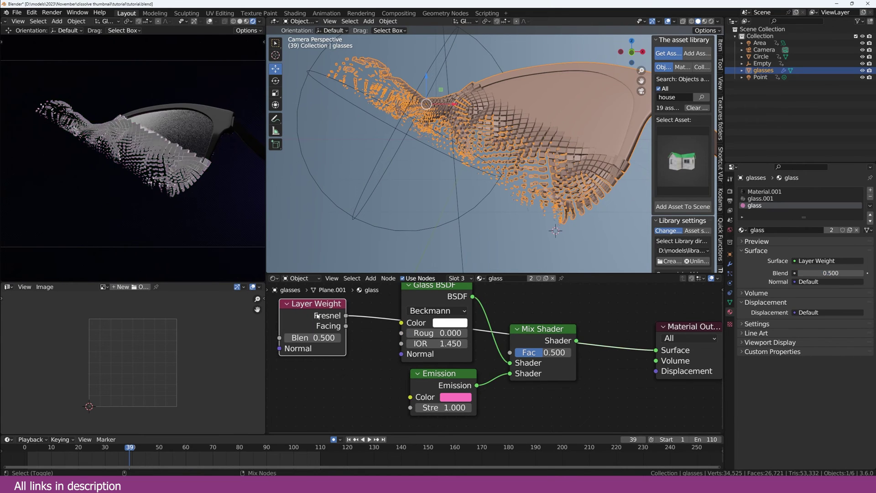
ctrl+shift+click(313, 319)
scroll(343, 343, up, 5)
middle_drag(358, 331, 467, 341)
ctrl+drag(414, 344, 381, 344)
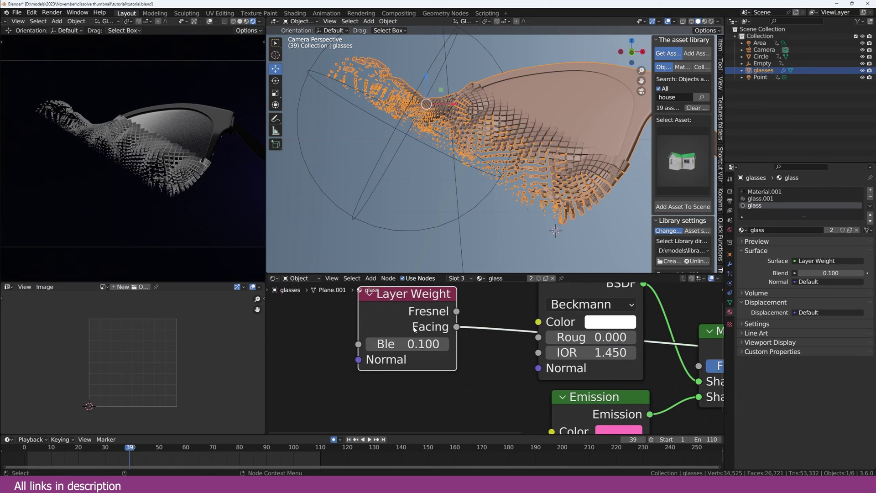
Step: Insert a Color Ramp after the Layer Weight's Facing output and move its black stop to position 0.214
drag(403, 308, 355, 321)
key(shift+a)
text(ram)
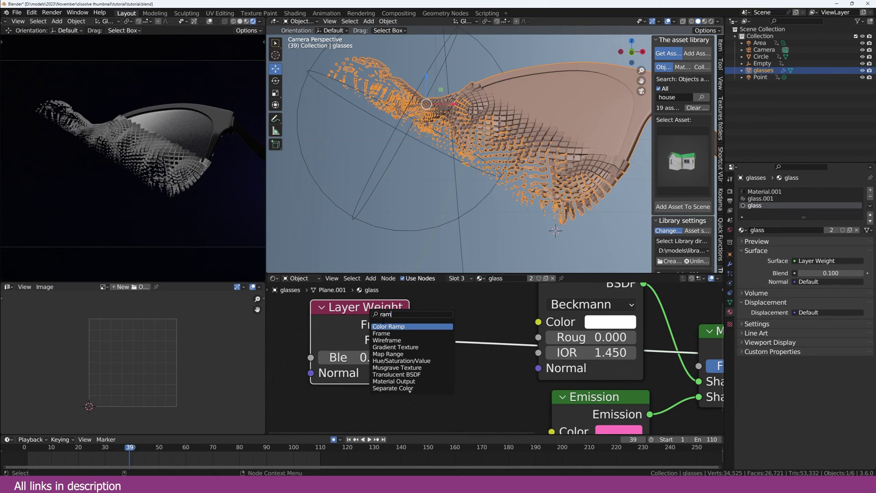
key(Return)
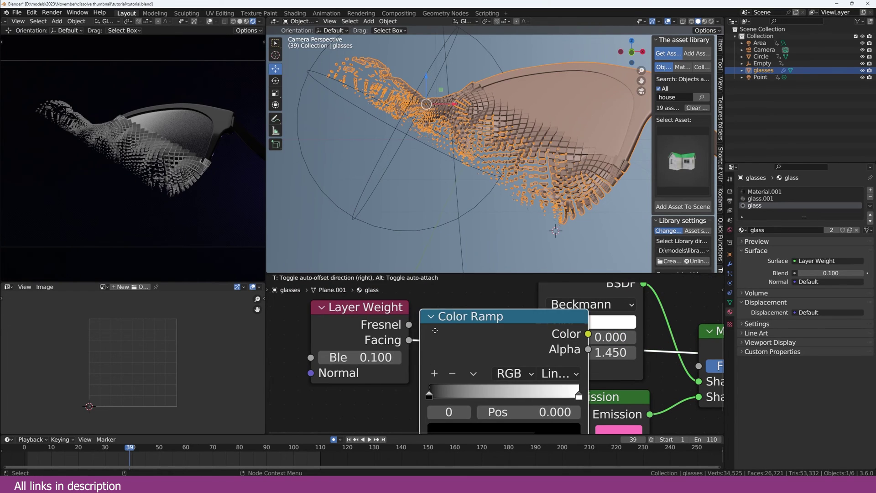
click(495, 323)
drag(494, 323, 361, 309)
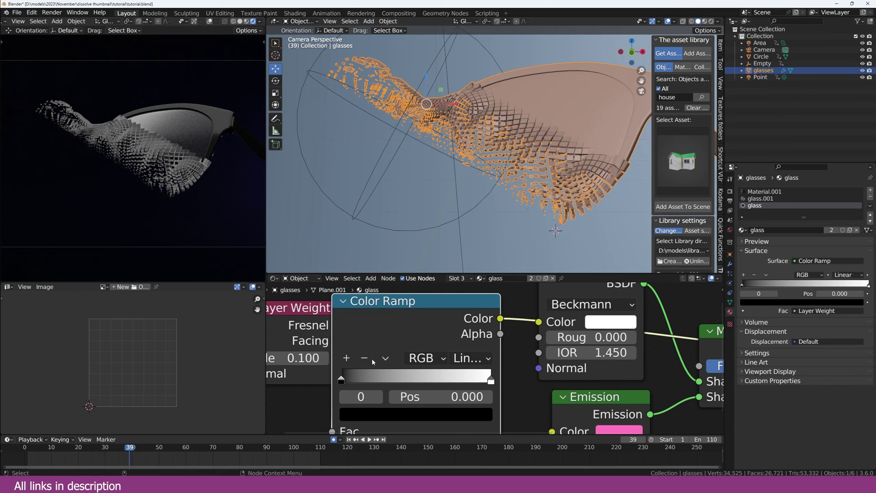
drag(354, 382, 374, 382)
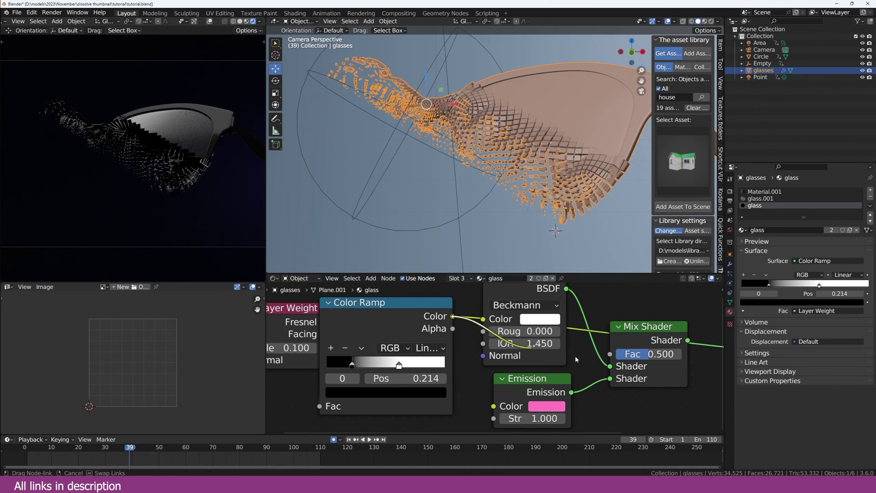
Step: Connect the Color Ramp's color to the Mix Shader's Fac and set the Emission to light blue with strength 3.000
drag(576, 359, 610, 354)
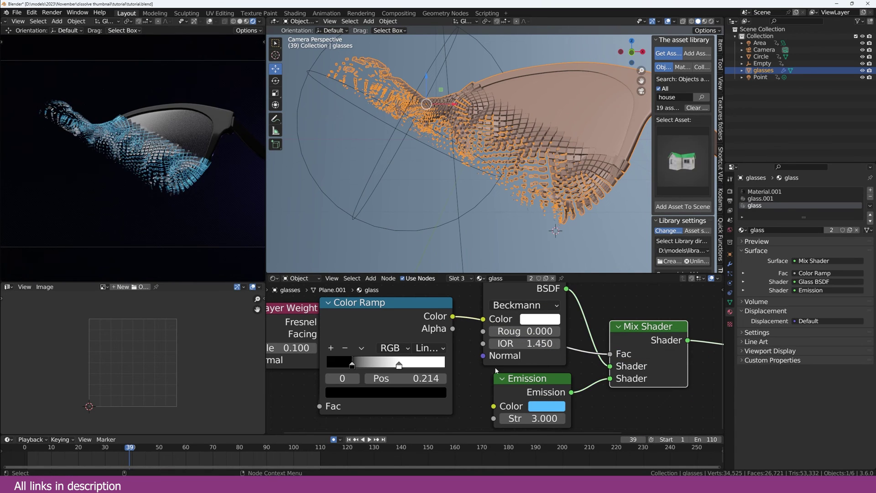
scroll(497, 370, down, 2)
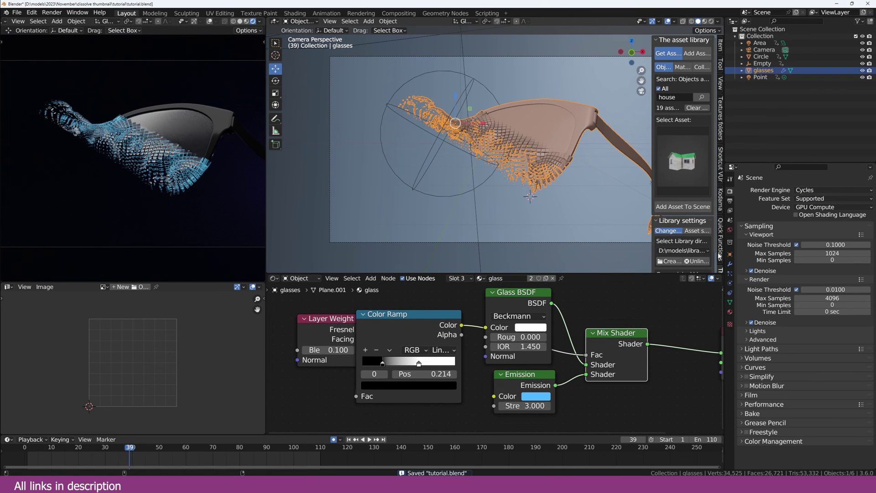
Step: Set the Level of the glasses' GeometryNodes modifier to 1
click(729, 264)
drag(806, 220, 796, 220)
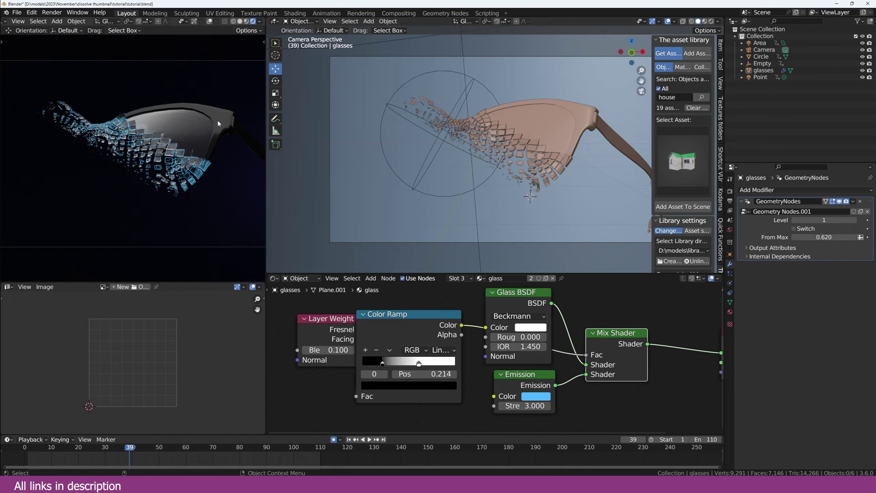
scroll(498, 169, up, 3)
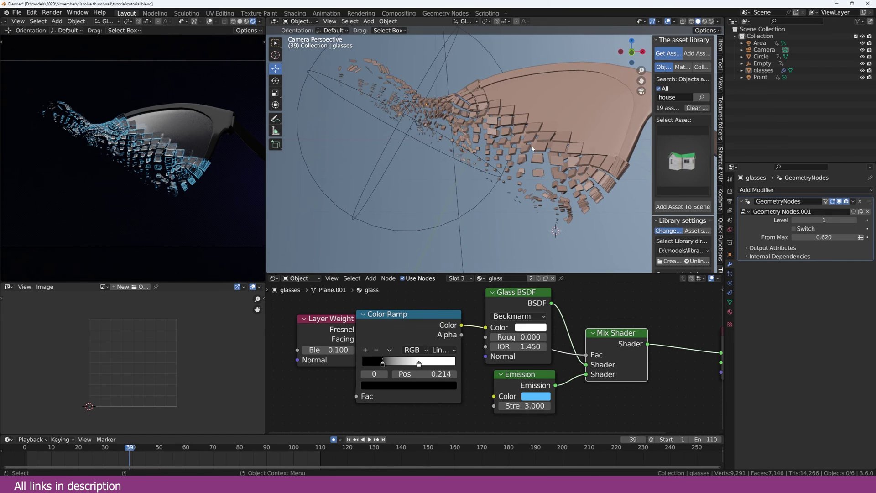
Step: Add a Wireframe node to the glass material and preview its Fac on the material output
scroll(447, 293, down, 3)
key(shift+a)
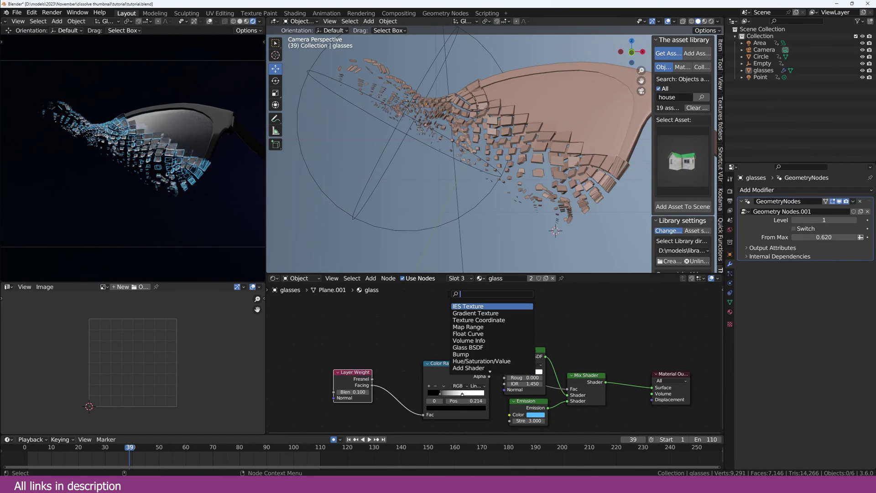
text(wir)
key(Return)
click(387, 315)
ctrl+shift+click(387, 314)
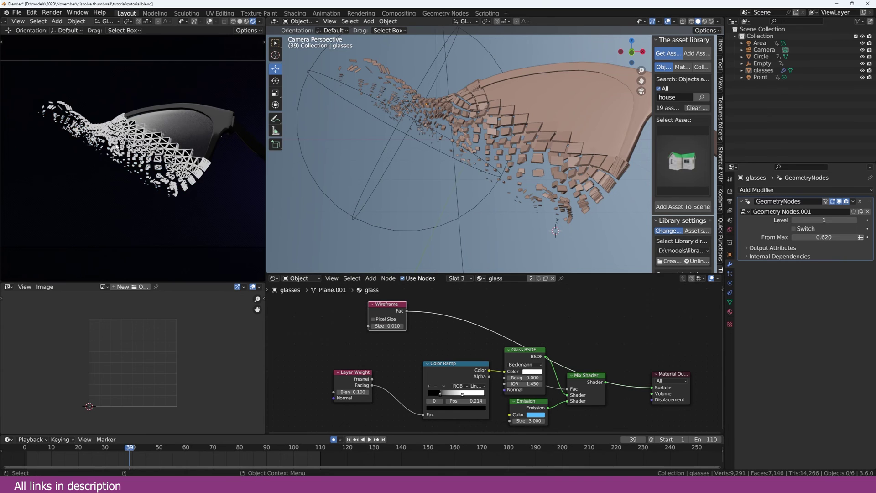
Step: Switch the main viewport to Material Preview shading and inspect the wireframe on the dissolving pieces up close
scroll(116, 146, up, 4)
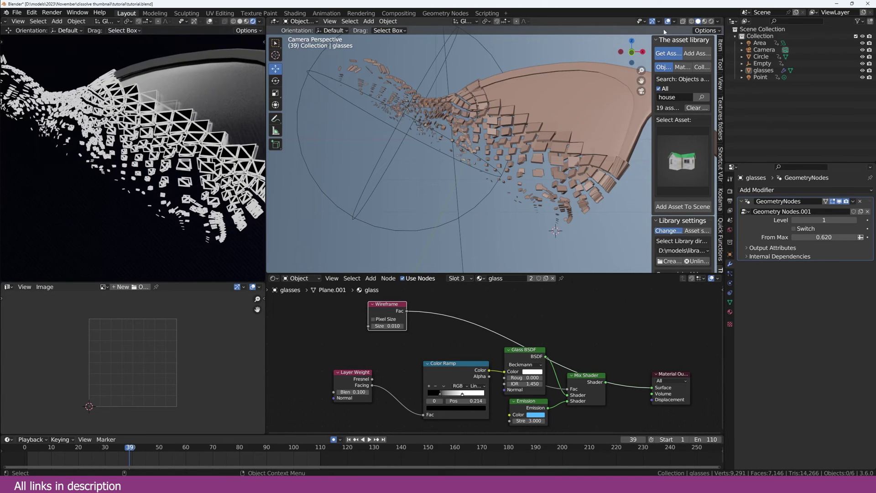
click(704, 22)
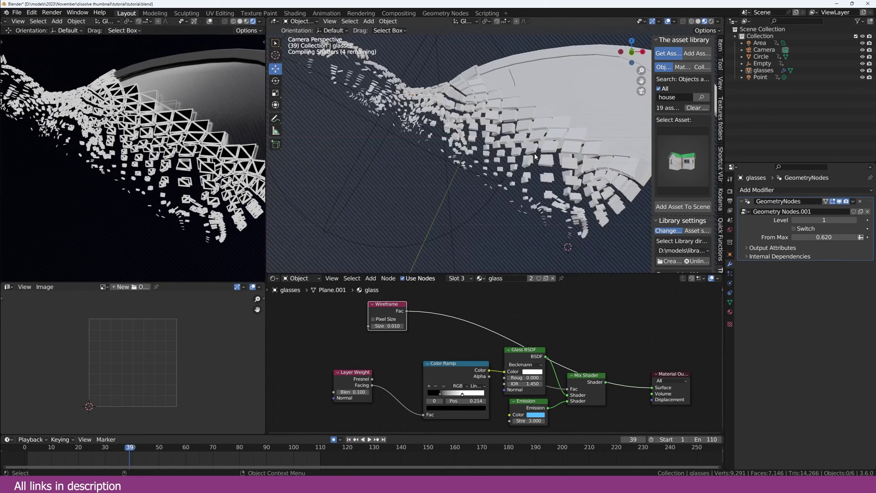
scroll(502, 238, up, 6)
scroll(360, 315, up, 1)
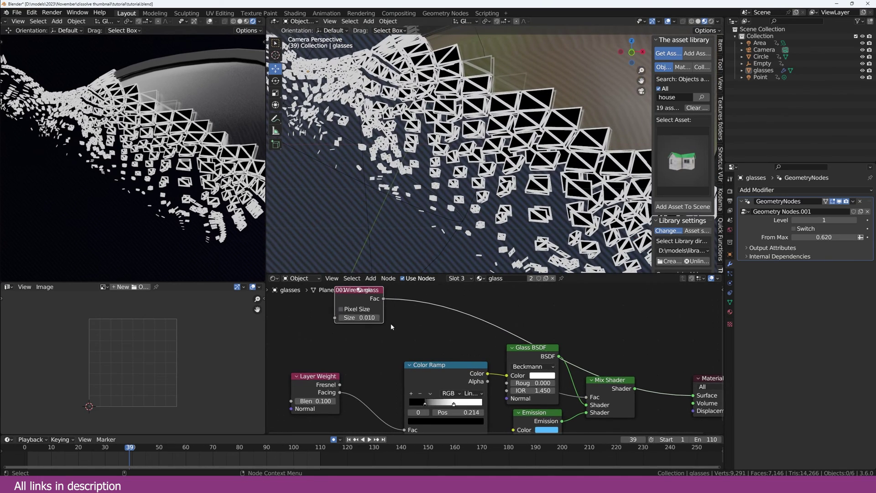
Step: Enable Pixel Size on the Wireframe node, set its Size to 0.510 and save the file
click(358, 310)
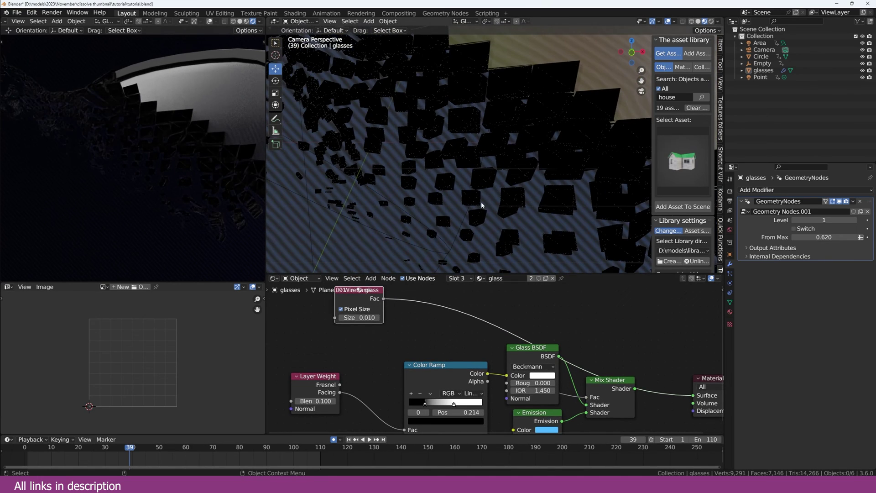
drag(361, 317, 379, 317)
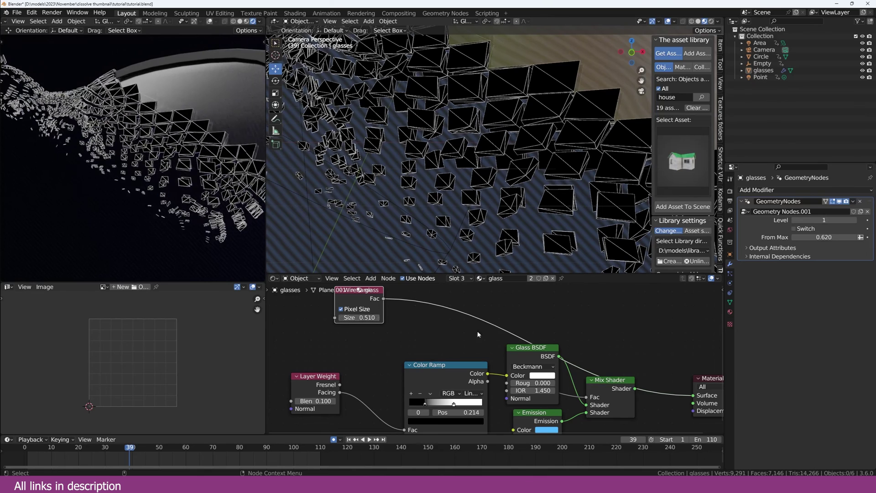
scroll(358, 292, down, 4)
key(ctrl+s)
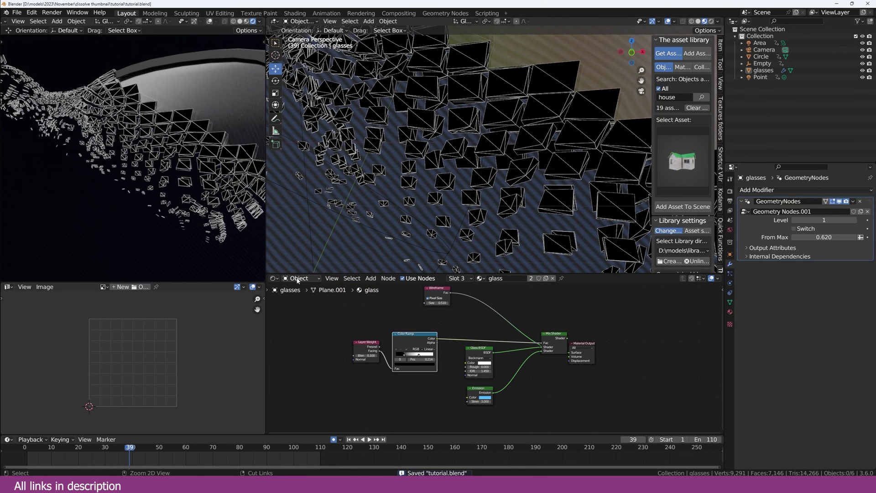
Step: Open the glasses' geometry node tree and preview the Color Ramp's output in the Viewer
click(274, 278)
click(303, 337)
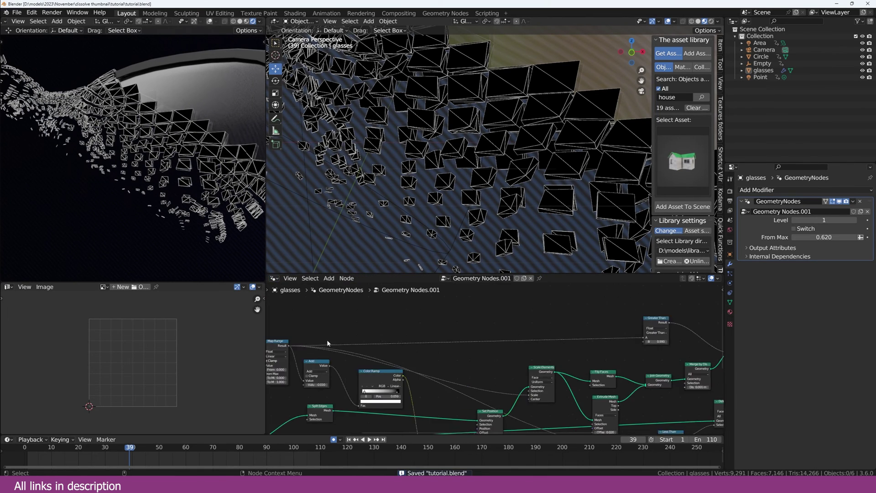
scroll(375, 342, up, 2)
middle_drag(375, 342, 397, 333)
scroll(400, 372, up, 4)
ctrl+shift+click(388, 324)
scroll(436, 378, up, 1)
Step: Insert a Store Named Attribute node between the Set Position and Scale Elements nodes
key(shift+a)
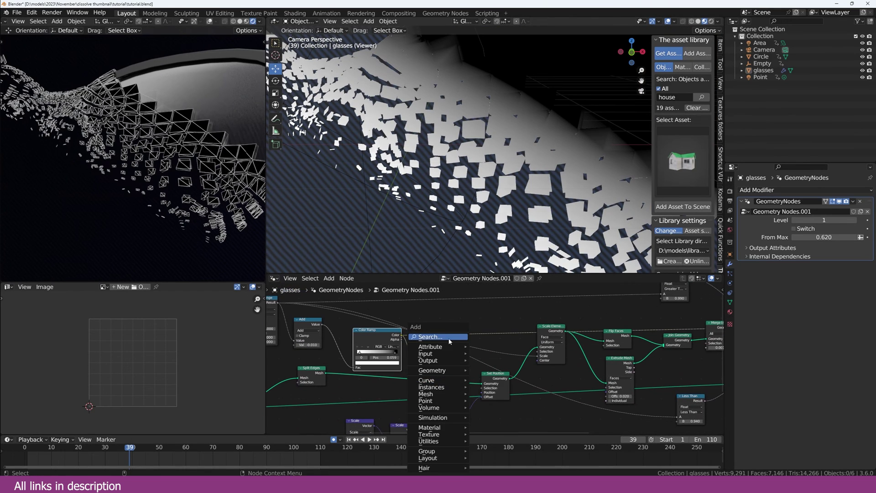
text(sto)
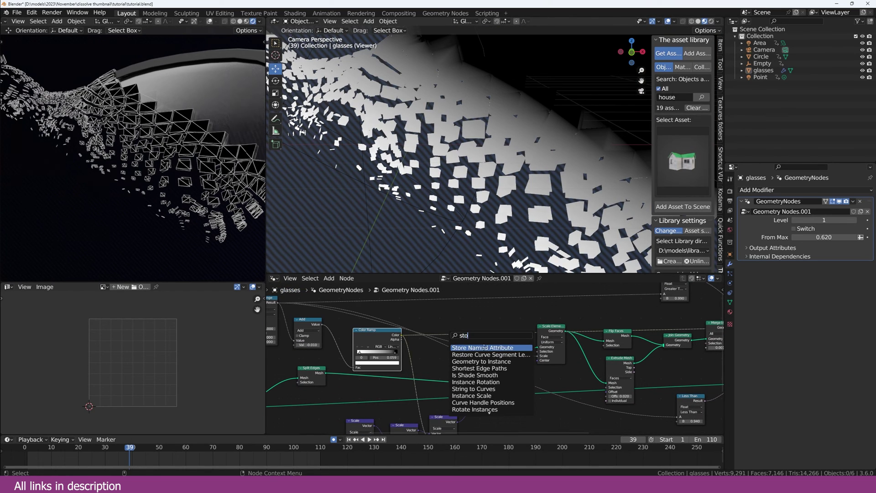
click(484, 347)
click(538, 375)
Step: Feed the Color Ramp's color into the stored attribute's Value, name the attribute mask and save the file
drag(400, 336, 528, 405)
click(541, 400)
text(mask)
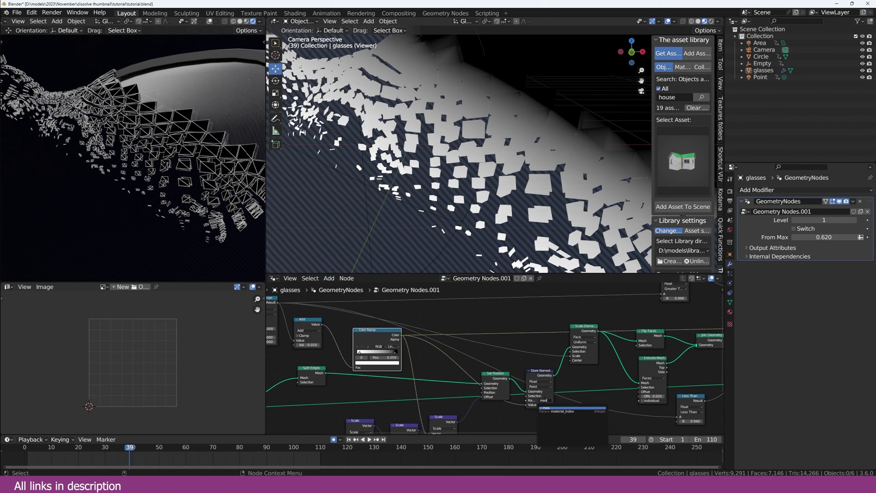
key(Return)
key(ctrl+s)
Step: Return to the glass material's shader nodes and add an Attribute node below the Color Ramp
click(272, 278)
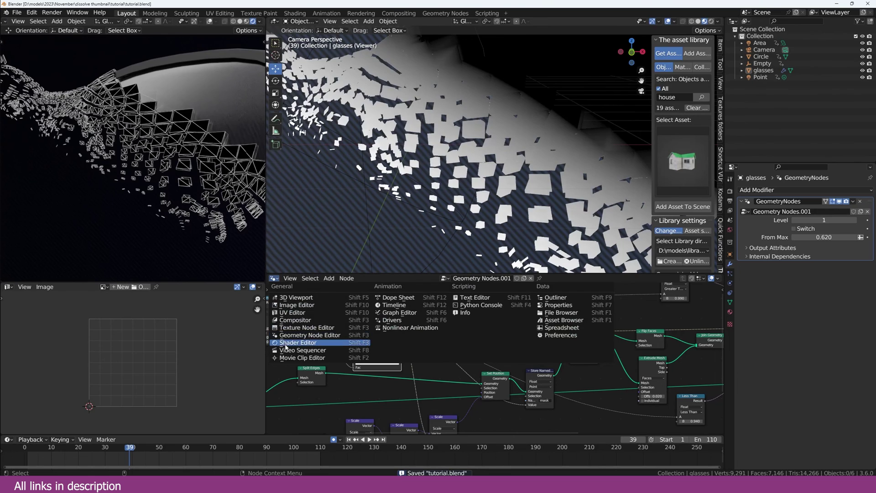
click(294, 387)
key(shift+a)
click(500, 370)
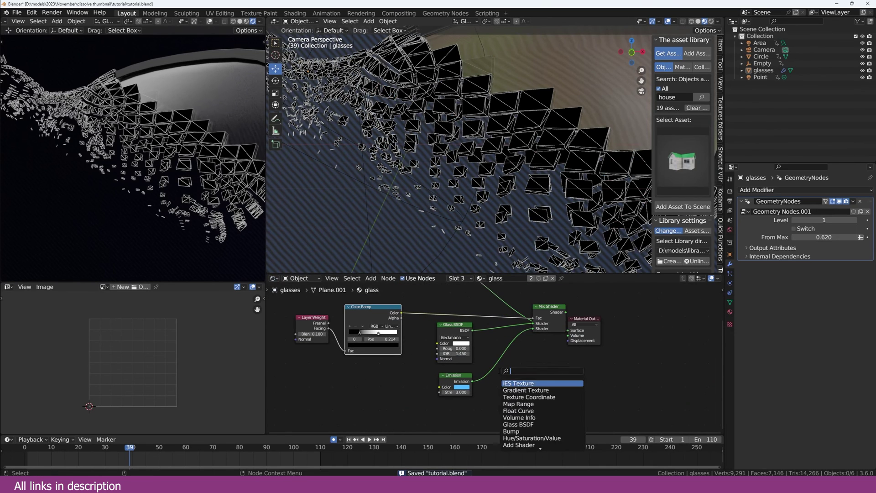
text(att)
key(Return)
click(377, 407)
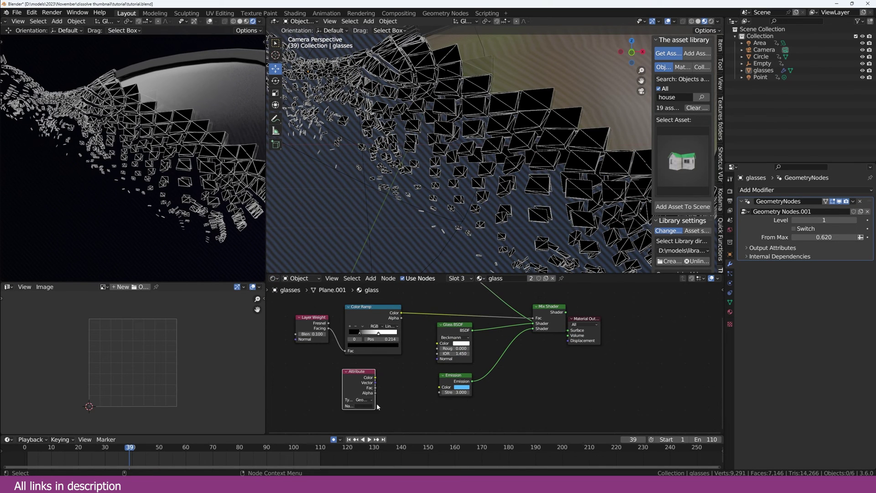
Step: Set the Attribute node's name to mask and preview its Color output on the glasses
text(mask)
key(Return)
ctrl+shift+click(362, 379)
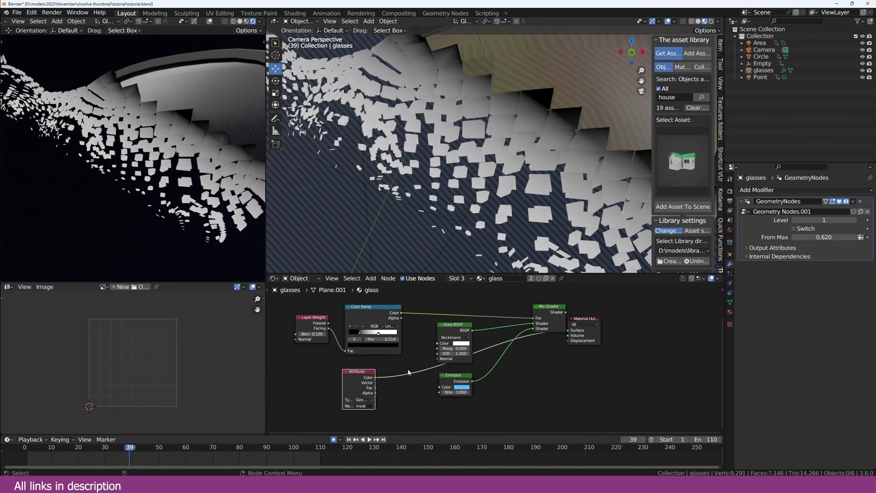
Step: Examine the glowing edges on the dissolving pieces and preview the mask Attribute node on its own
scroll(413, 373, up, 1)
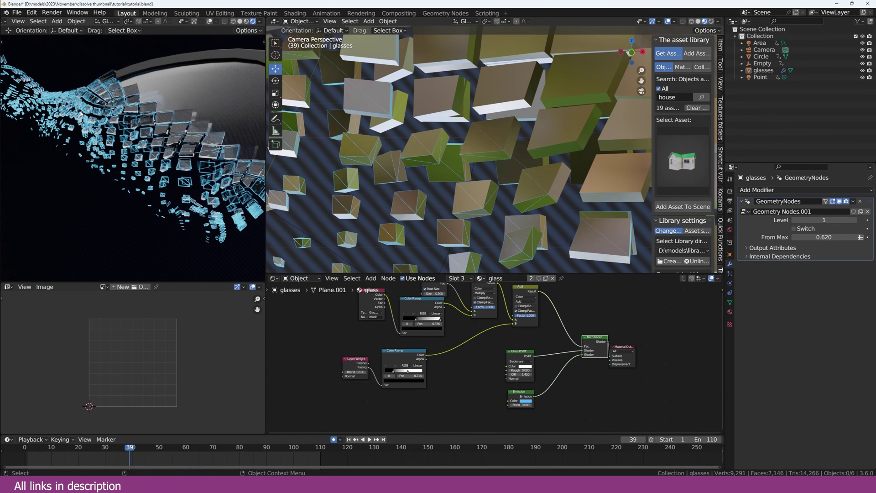
scroll(80, 113, up, 3)
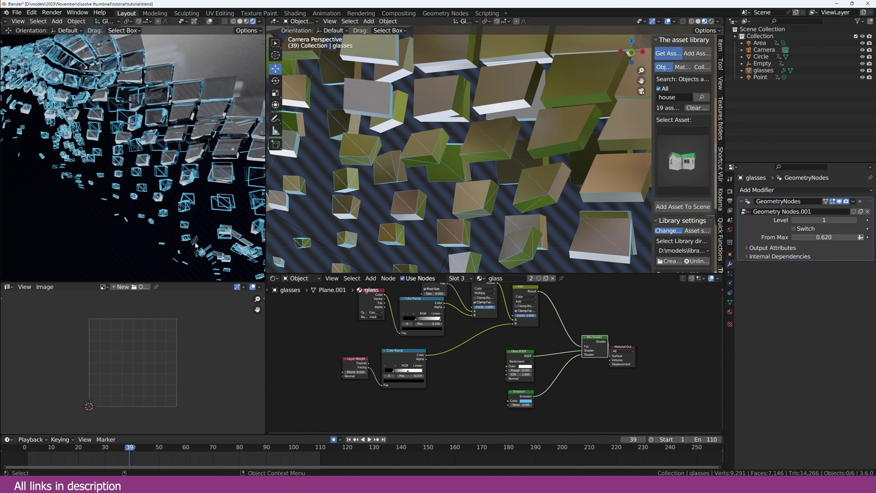
scroll(487, 358, down, 2)
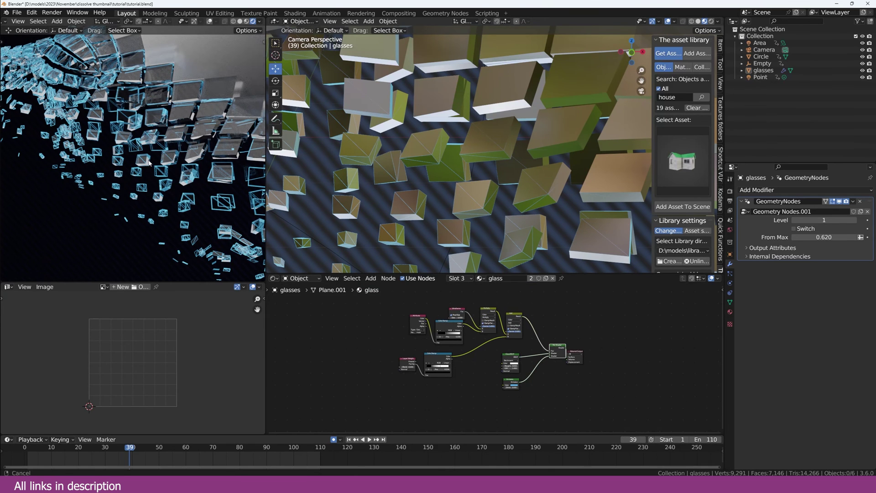
shift+middle_drag(146, 158, 172, 197)
scroll(474, 372, down, 6)
scroll(477, 342, up, 9)
middle_drag(388, 358, 451, 355)
drag(451, 347, 375, 353)
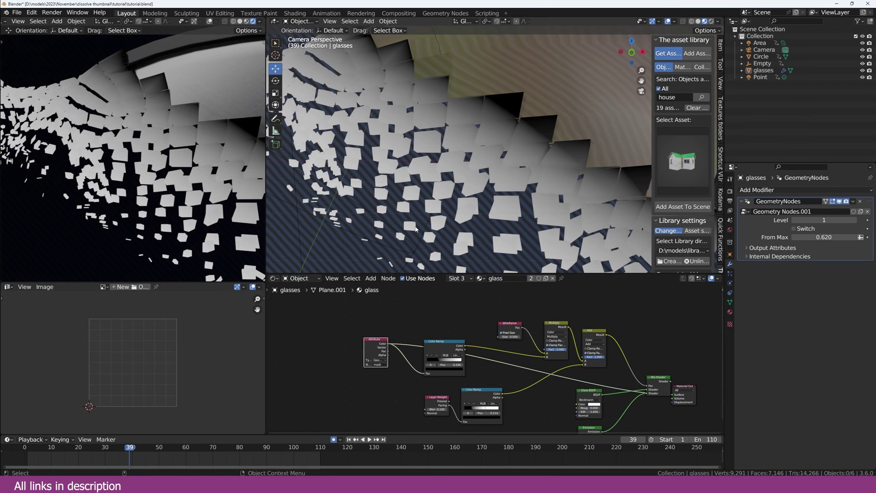
scroll(415, 229, down, 2)
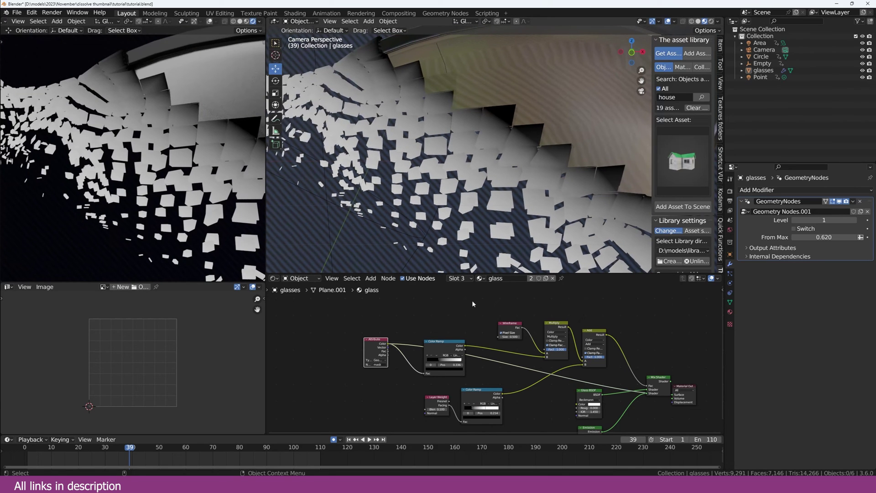
Step: Move the Wireframe and Multiply nodes closer to the mask's Color Ramp and preview their outputs
scroll(472, 302, up, 4)
drag(513, 313, 396, 305)
ctrl+shift+click(396, 305)
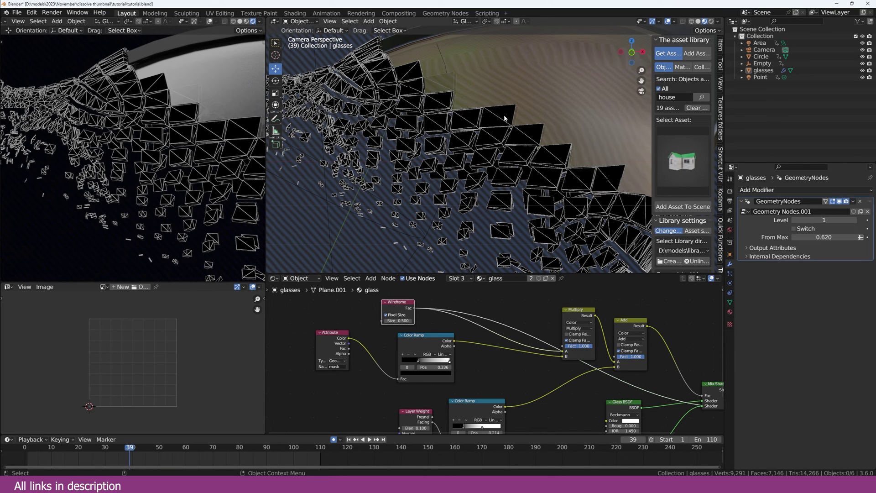
ctrl+shift+click(426, 346)
ctrl+shift+click(406, 308)
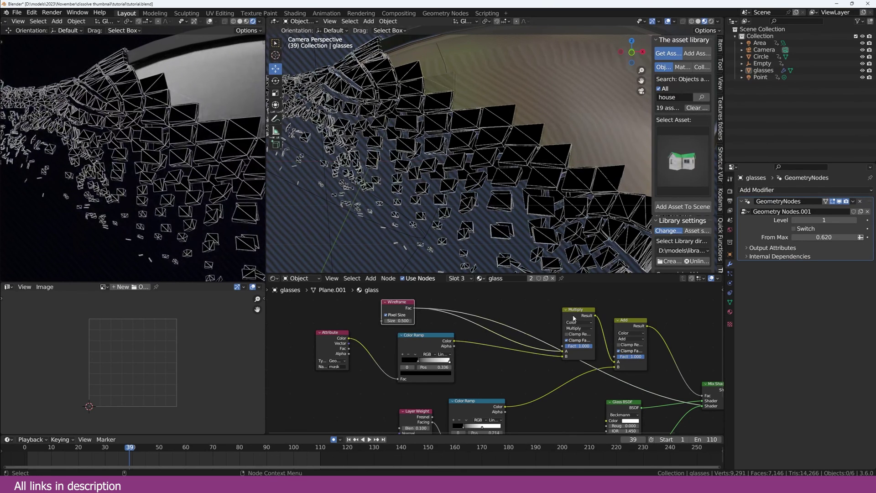
drag(582, 323, 519, 311)
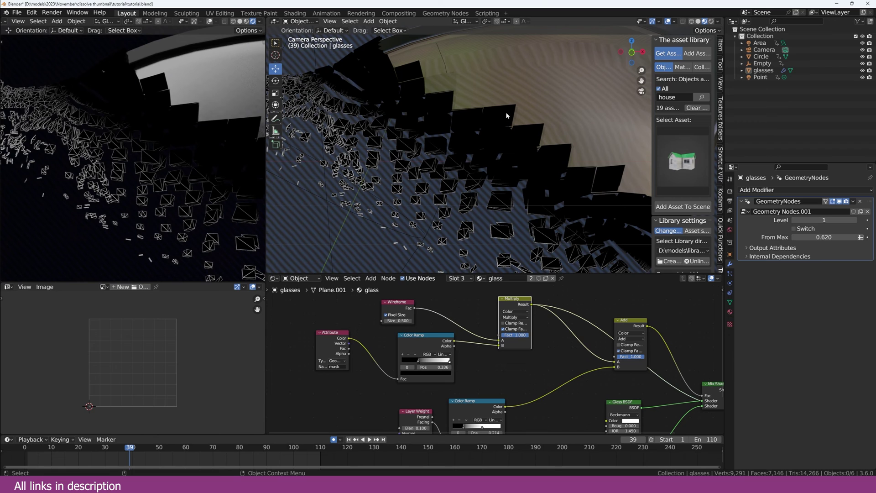
Step: Preview the Layer Weight, Emission, Glass BSDF and Layer Weight Color Ramp nodes individually on the dissolving pieces
middle_drag(546, 376, 558, 333)
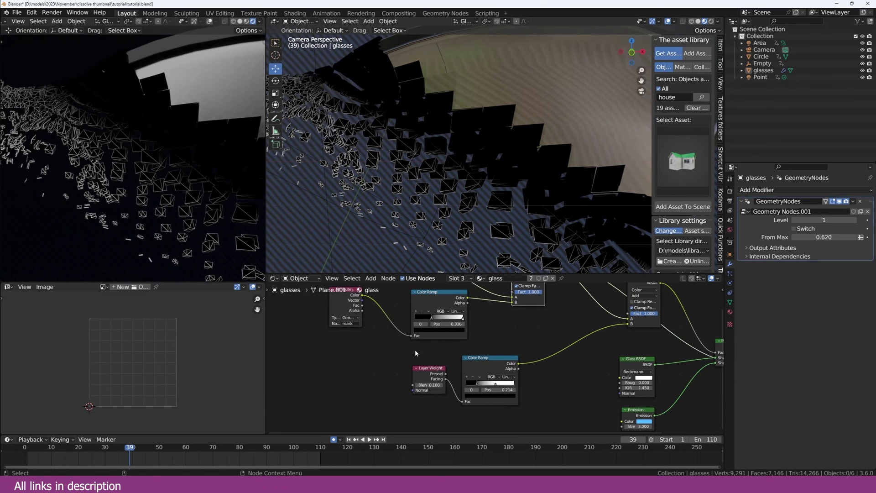
ctrl+shift+click(430, 372)
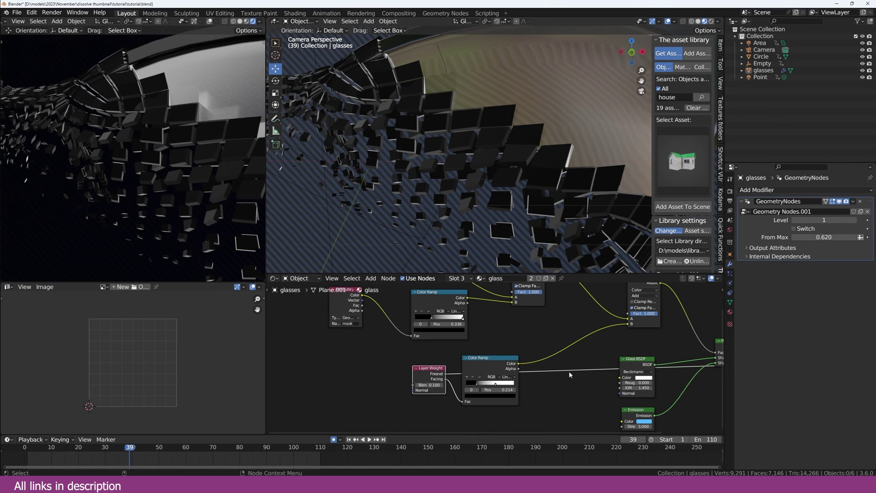
middle_drag(649, 414, 555, 390)
ctrl+shift+click(556, 390)
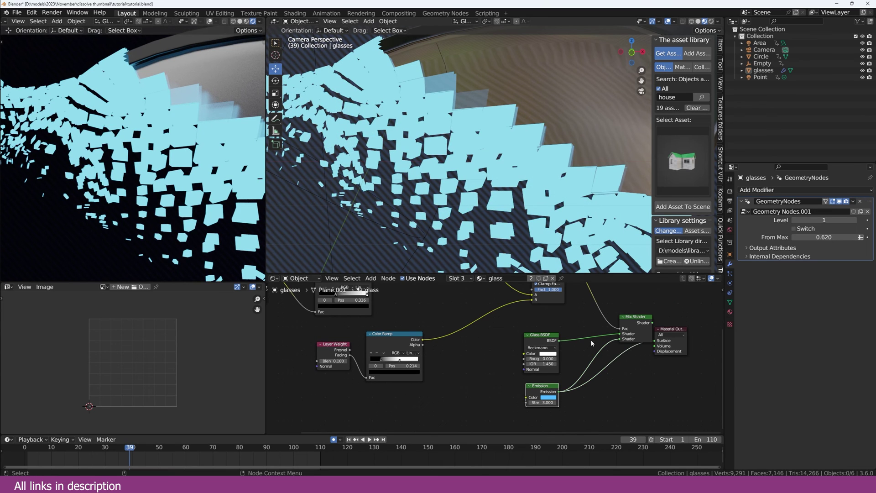
ctrl+shift+click(542, 342)
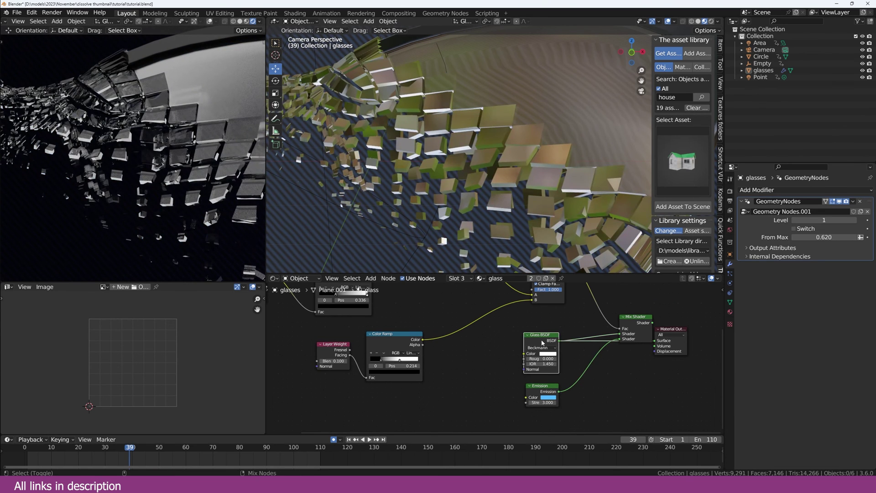
ctrl+shift+click(397, 346)
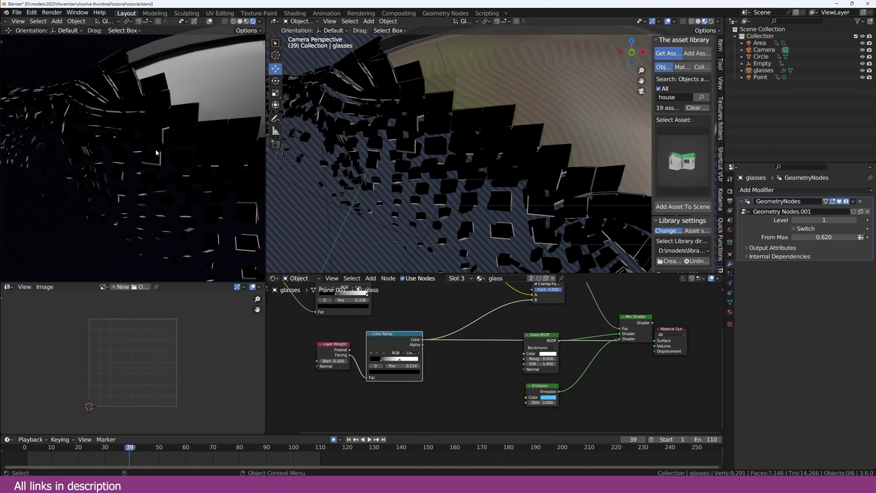
scroll(421, 342, up, 2)
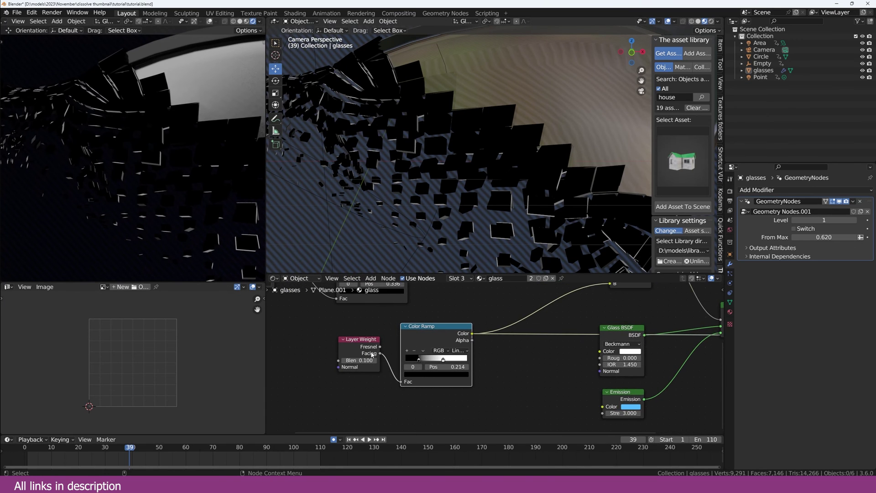
middle_drag(132, 170, 143, 172)
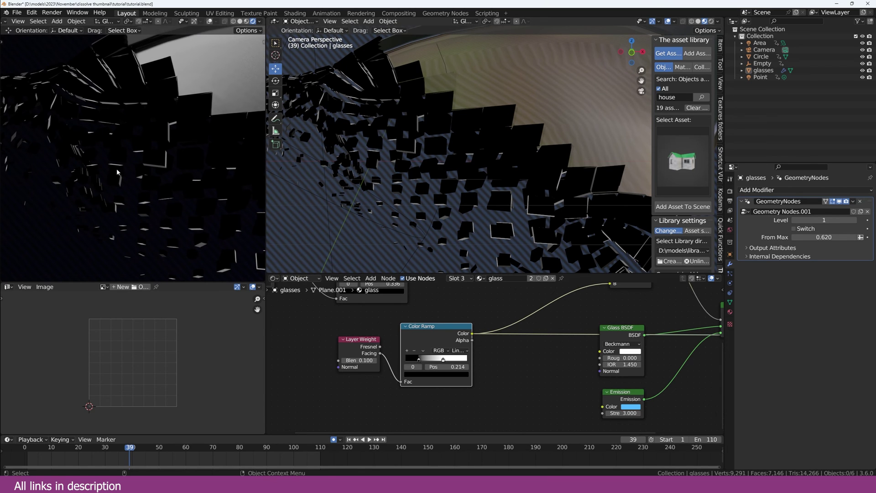
Step: Preview the Add node's result, reconnect the Mix Shader to the Material Output and save the file
scroll(120, 158, down, 1)
scroll(530, 354, down, 2)
middle_drag(530, 354, 438, 384)
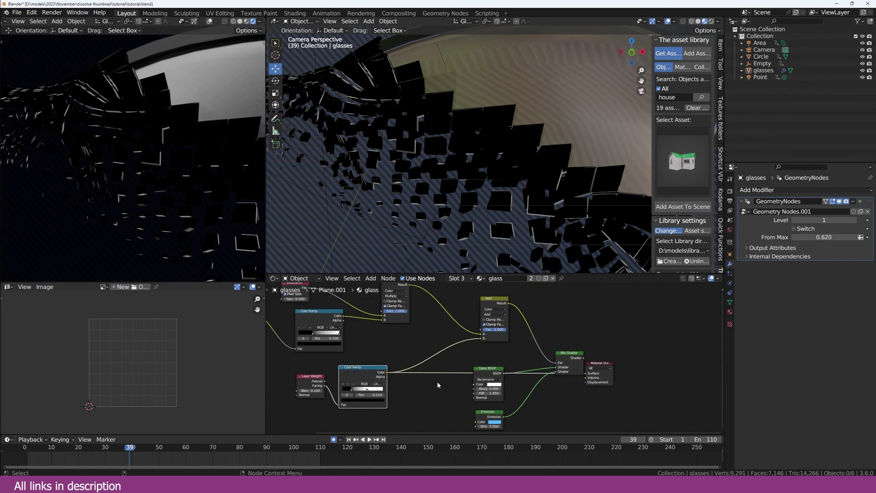
scroll(438, 378, up, 1)
middle_drag(447, 350, 480, 370)
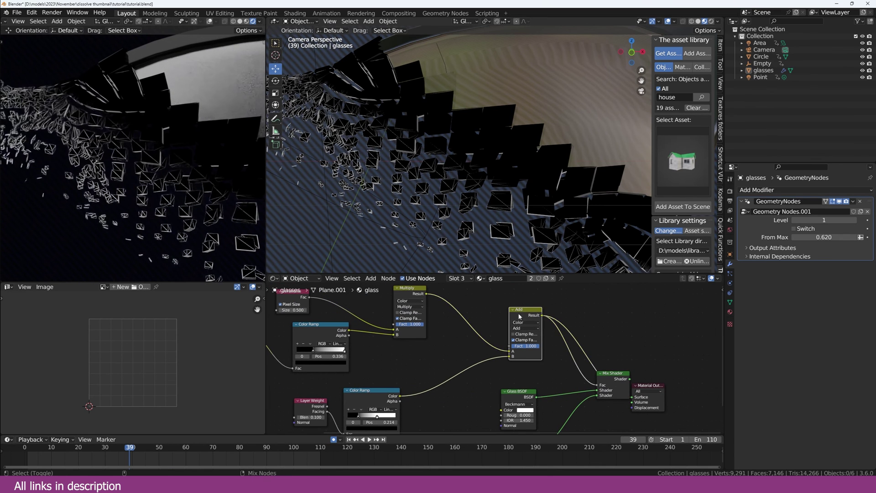
middle_drag(459, 384, 310, 336)
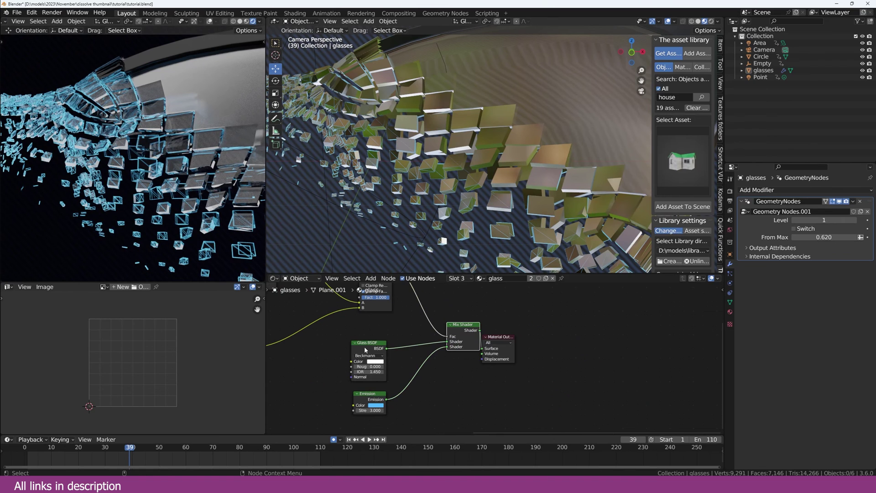
drag(365, 350, 374, 340)
key(ctrl+s)
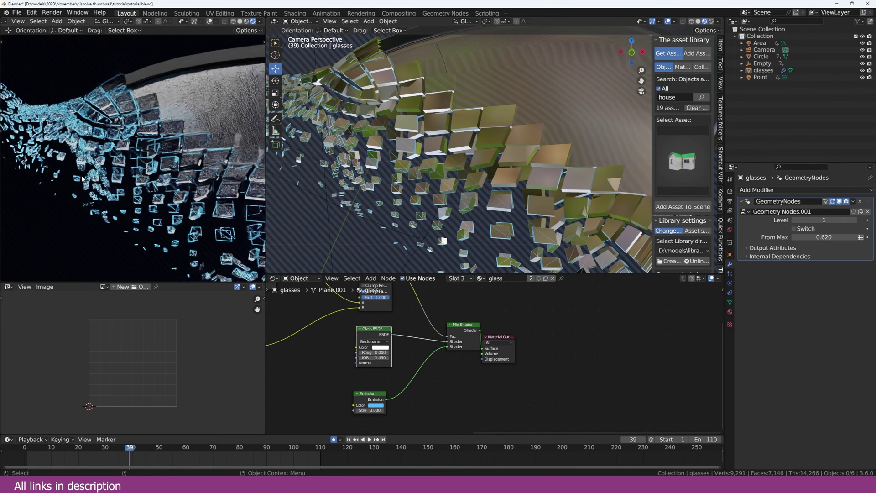
Step: Add a Geometry node to the glass material below the Layer Weight node
middle_drag(373, 392, 494, 307)
key(shift+a)
click(477, 317)
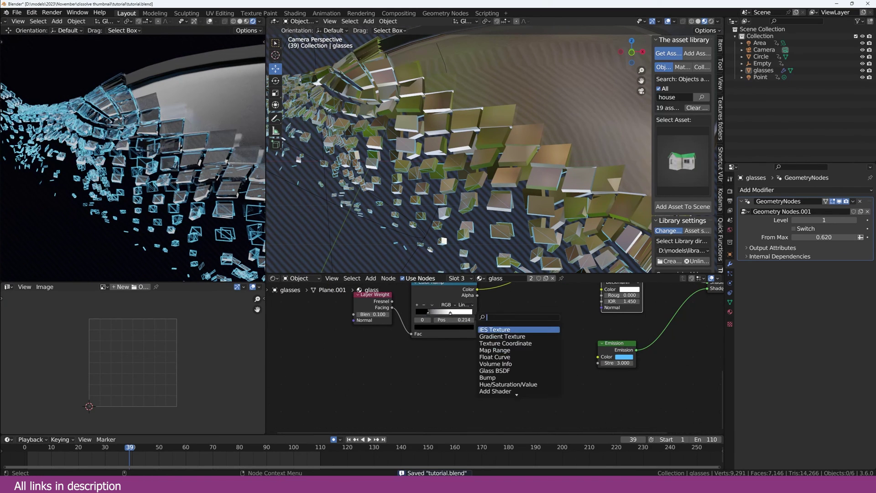
text(is)
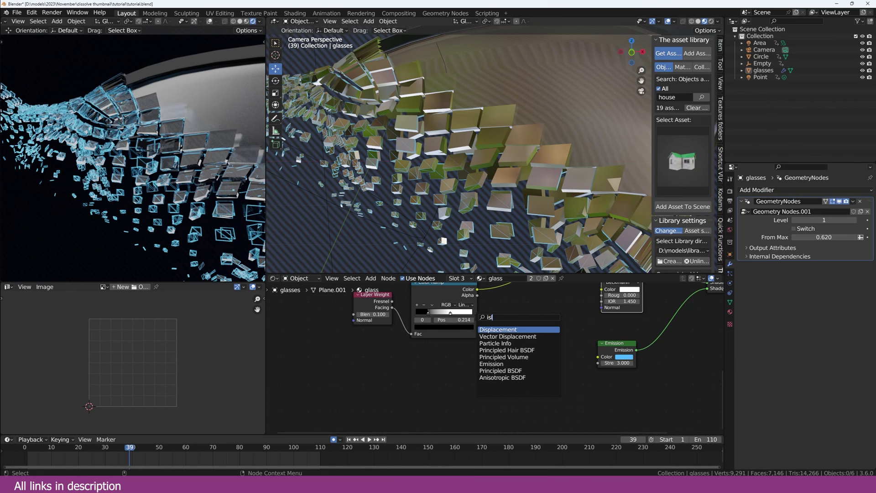
key(ctrl+a)
text(geom)
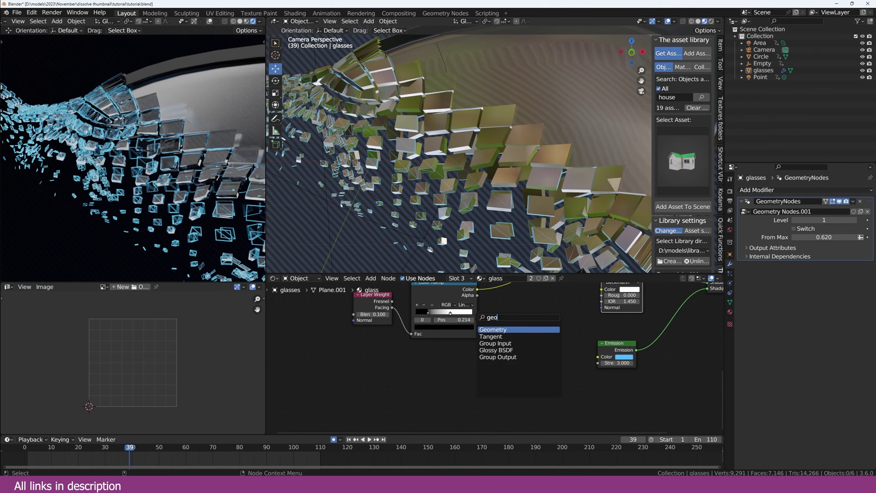
key(Return)
click(390, 358)
scroll(379, 378, up, 1)
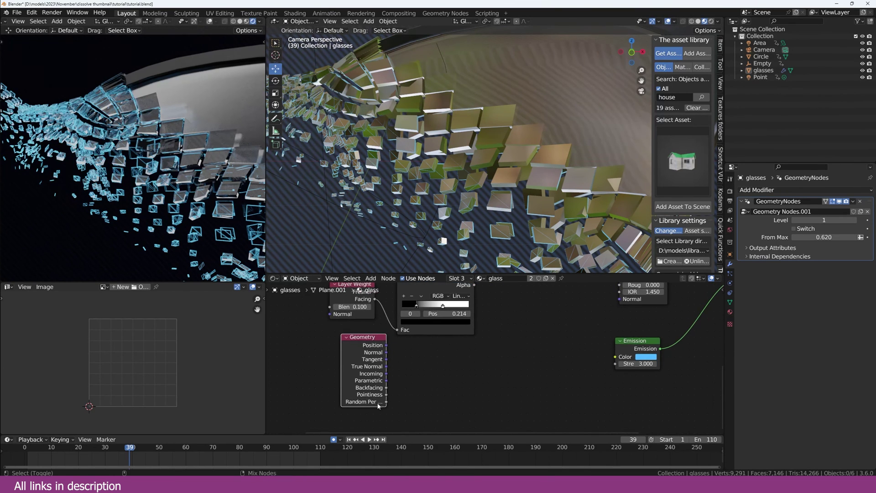
Step: Preview the Geometry node's Random Per Island output and feed it into a new Color Ramp
ctrl+shift+click(375, 404)
ctrl+shift+click(375, 405)
ctrl+shift+click(375, 404)
ctrl+shift+click(374, 404)
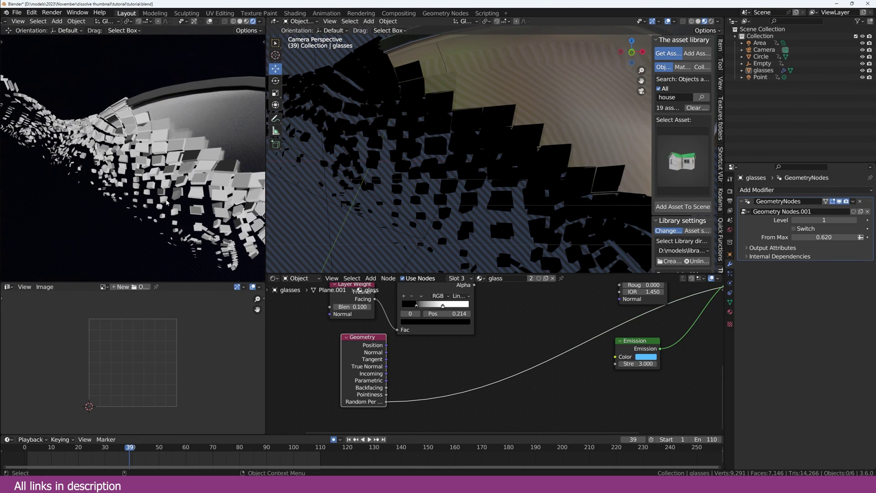
drag(386, 402, 518, 374)
text(ramp)
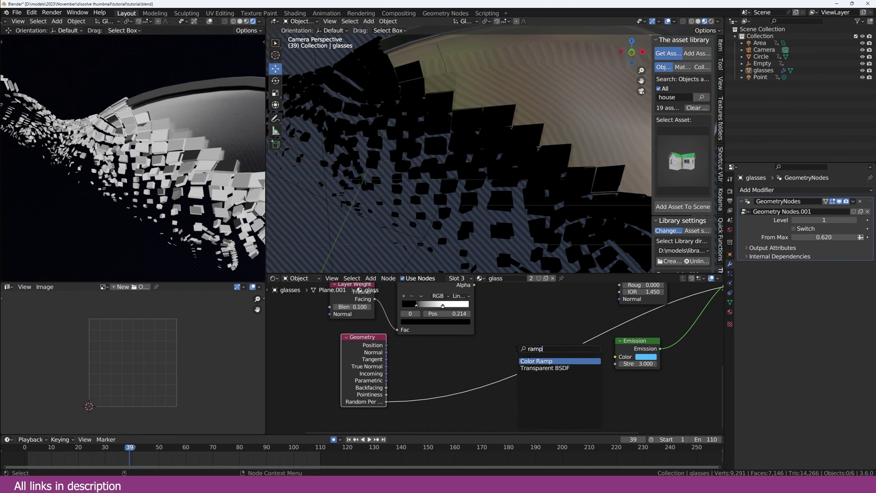
key(Return)
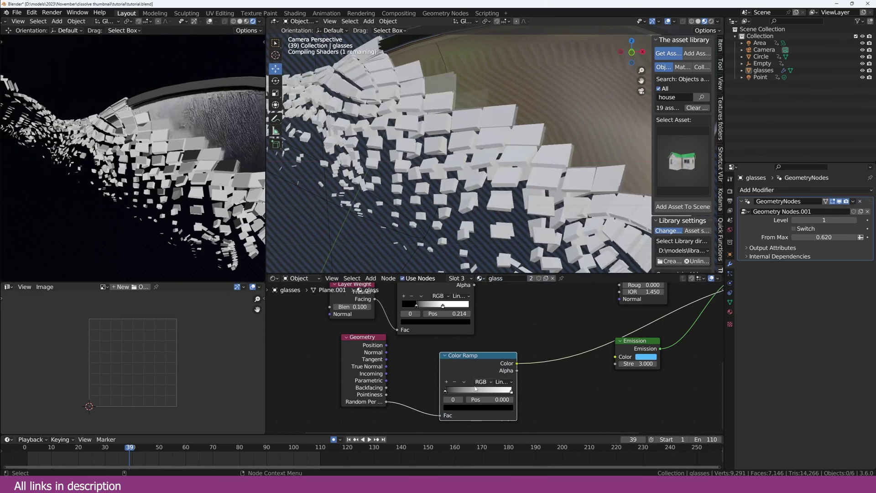
Step: Color the ramp yellow-green to blue with a red middle stop at 0.500 and feed it into the Emission Color
click(510, 391)
click(447, 390)
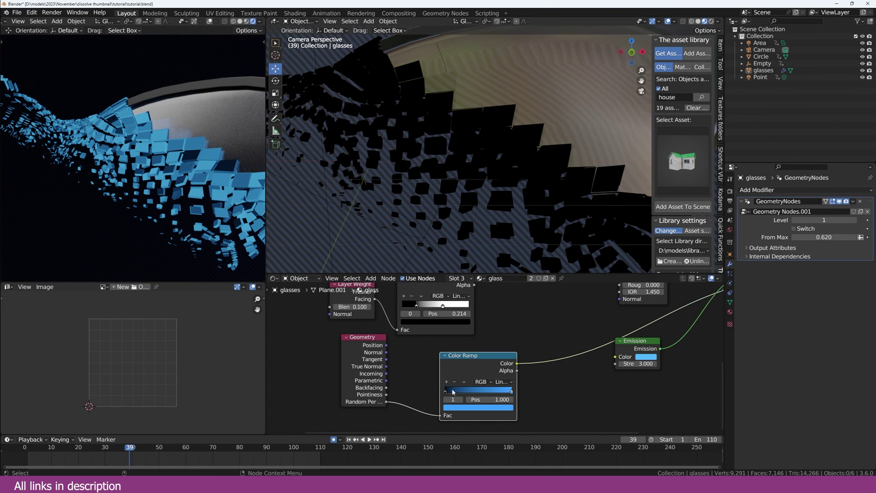
click(477, 407)
drag(498, 328, 498, 322)
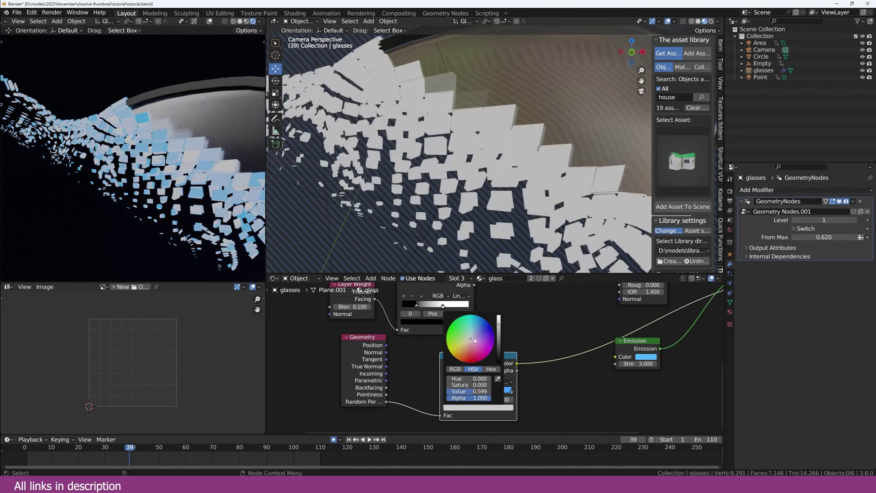
drag(461, 346, 615, 356)
click(447, 382)
click(477, 407)
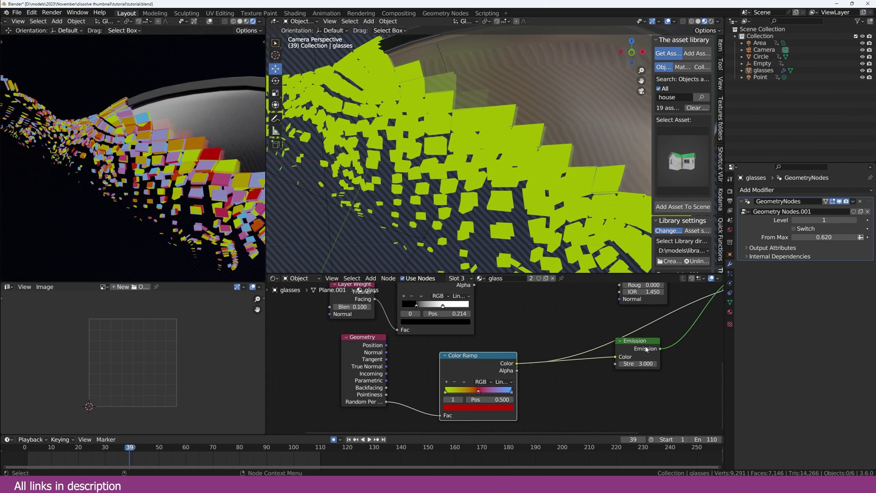
Step: Restore the Mix Shader as the material's output and recolor the random ramp from purple to blue
middle_drag(646, 349, 549, 403)
scroll(549, 403, down, 4)
ctrl+shift+click(614, 326)
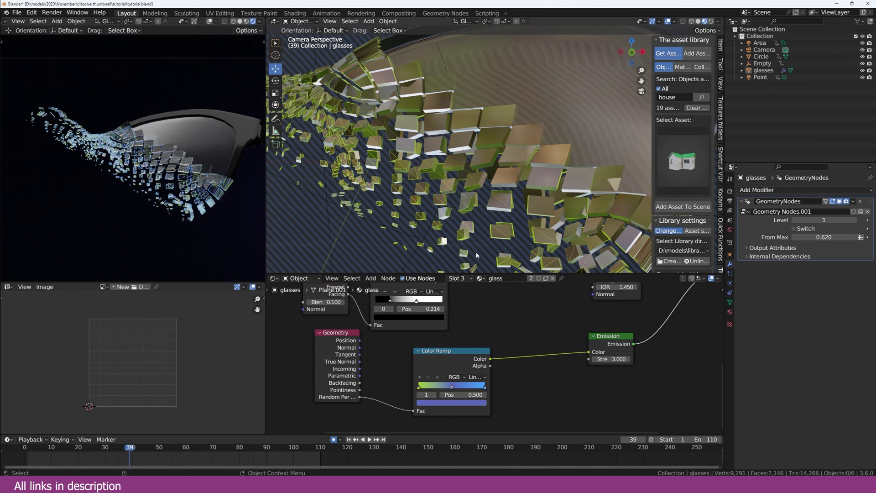
scroll(474, 254, down, 3)
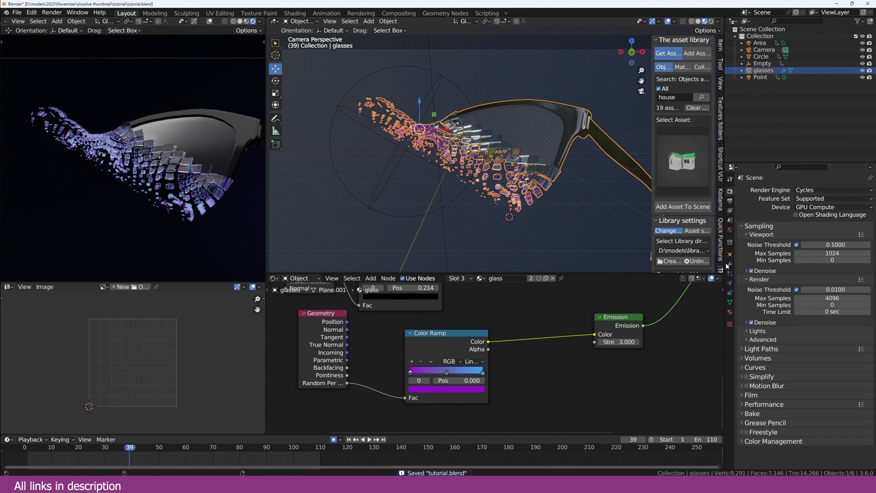
click(730, 263)
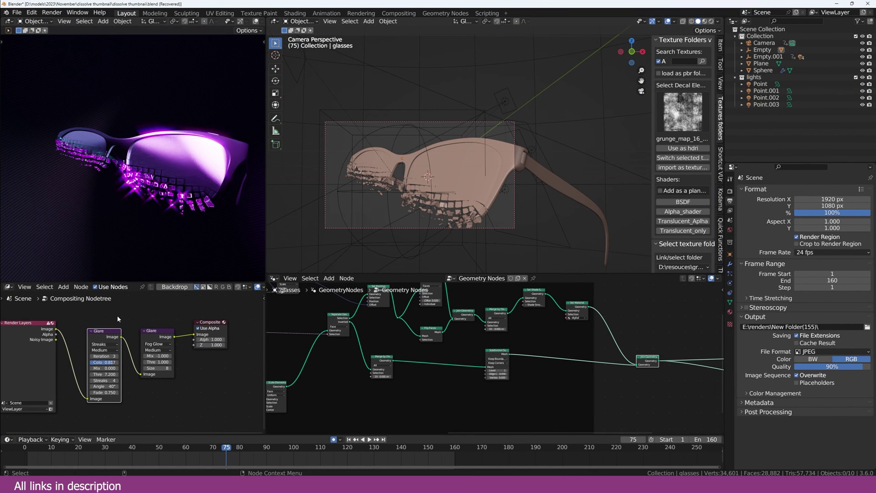
Step: Examine the Streaks and Fog Glow Glare nodes in the finished project's compositor and view the glasses through the camera
scroll(125, 336, up, 2)
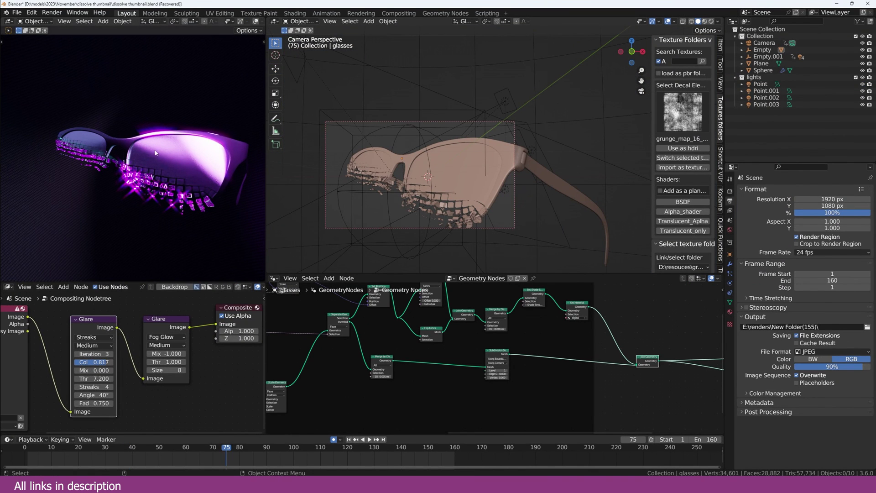
scroll(109, 324, down, 1)
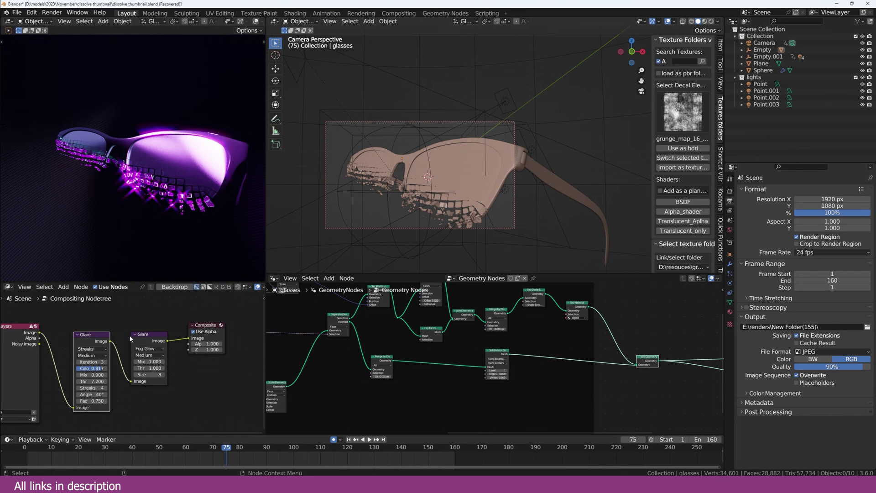
scroll(158, 319, up, 2)
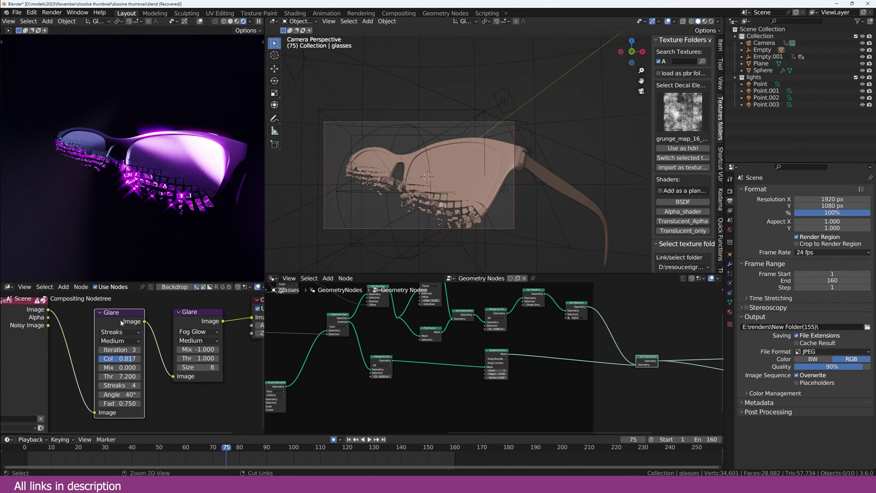
ctrl+shift+click(122, 323)
key(ctrl+z)
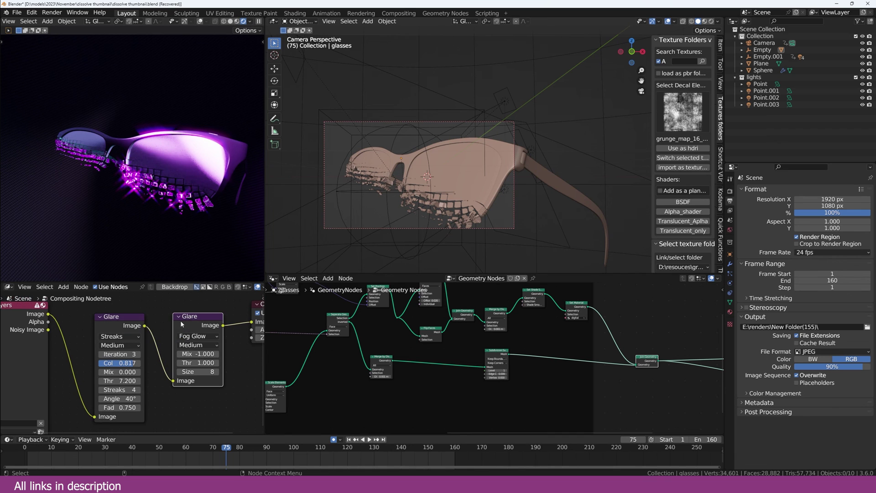
middle_drag(168, 343, 159, 340)
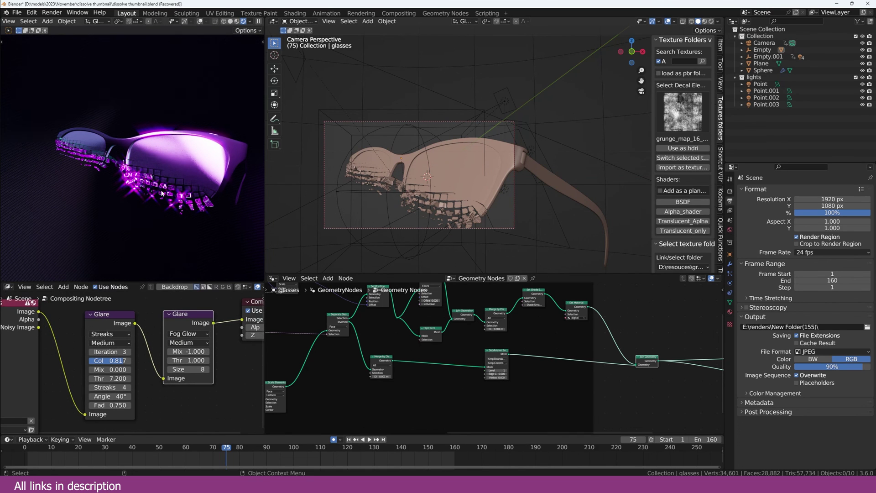
middle_drag(163, 173, 187, 168)
key(KP_0)
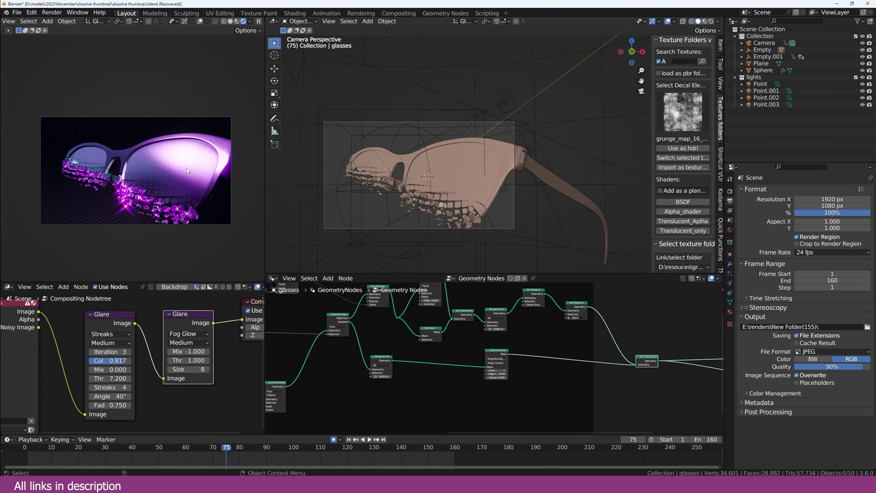